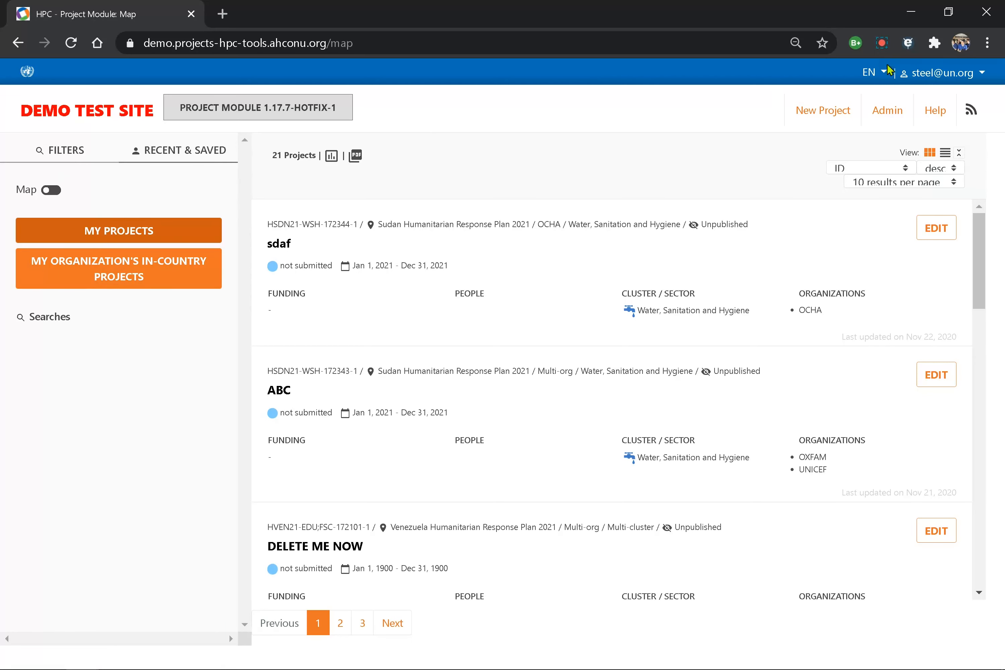
- Start a new project and enter the name 'Water for all in Aj Jazirah'
left_click(816, 113)
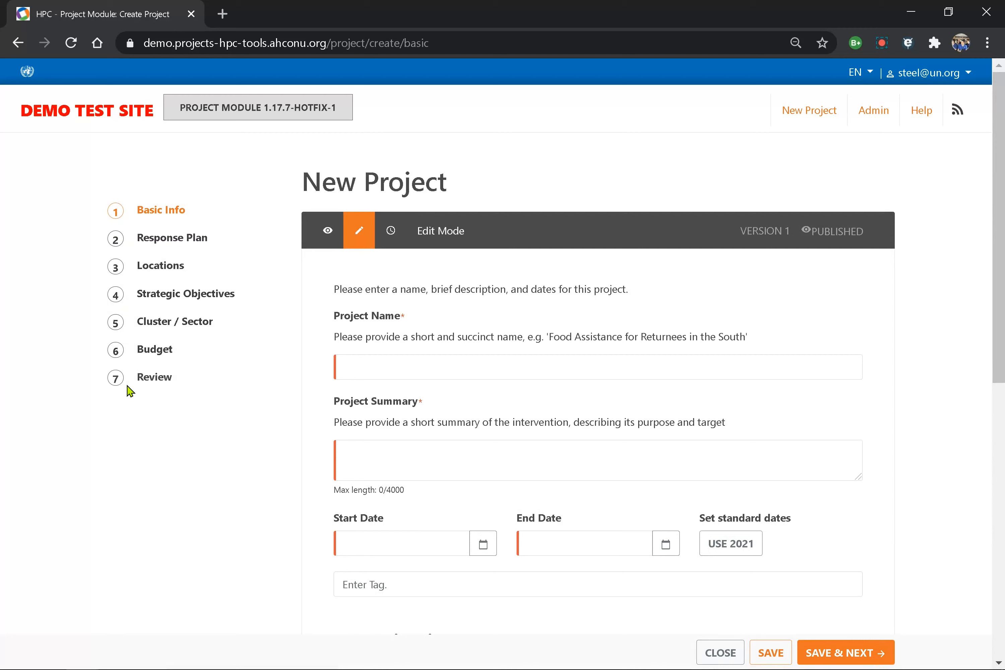
left_click(403, 370)
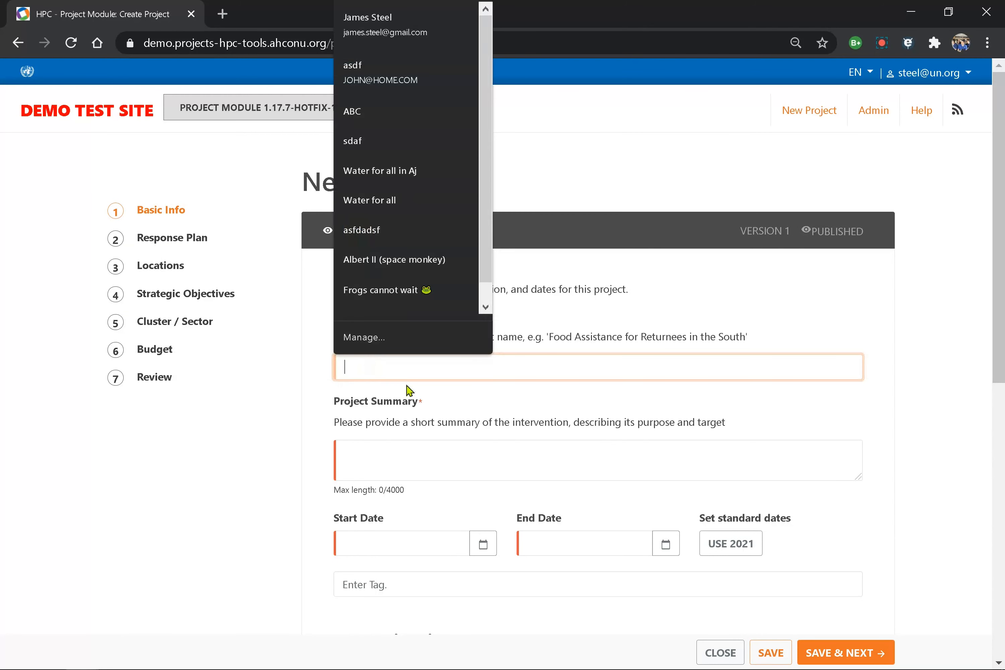
left_click(459, 428)
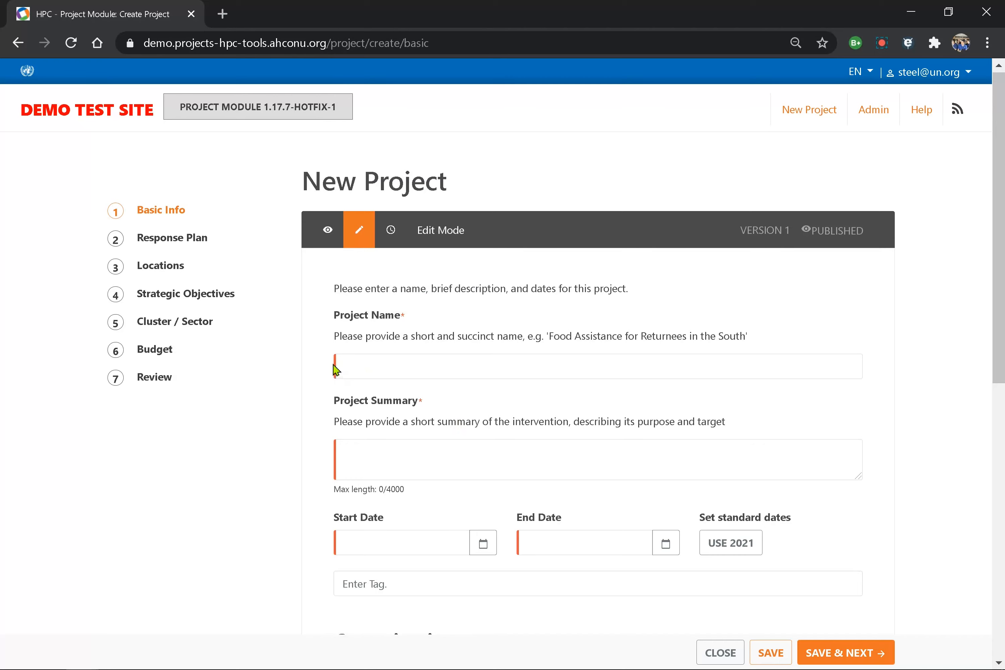
scroll(438, 511, "down", 3)
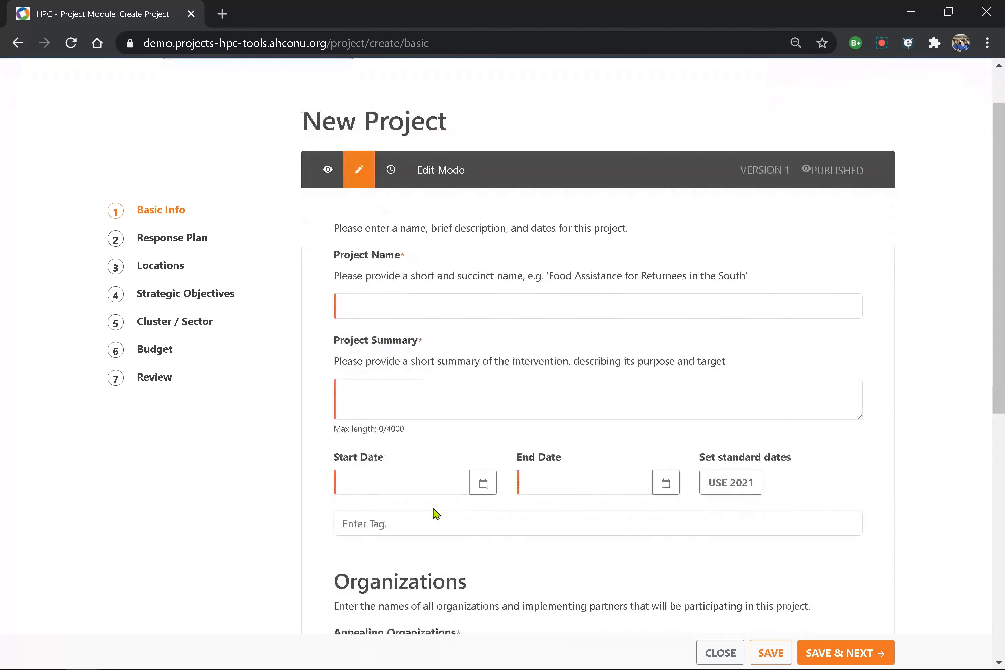
scroll(433, 507, "down", 7)
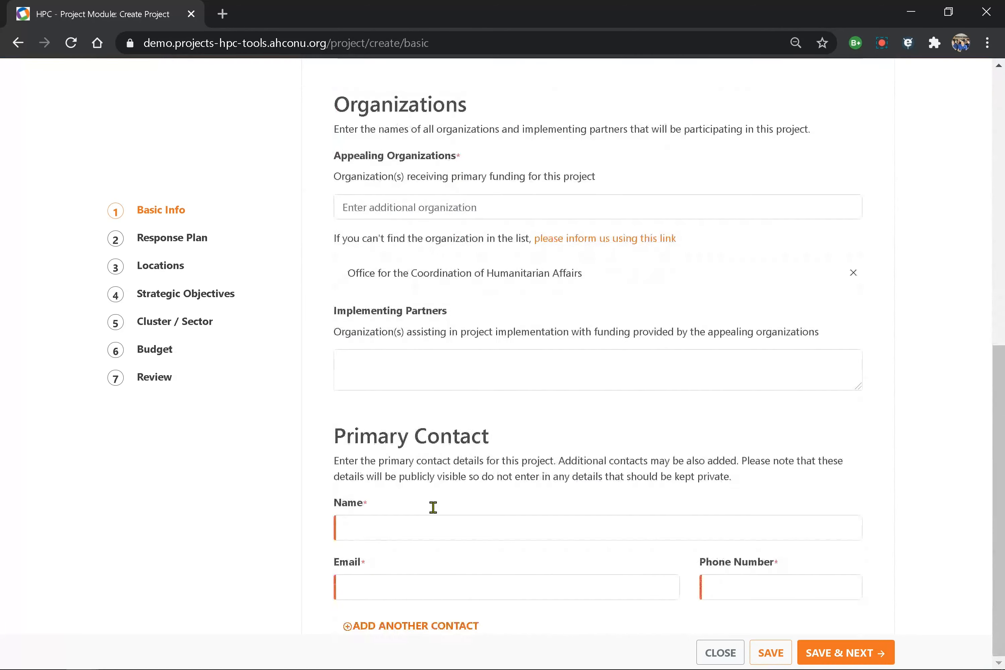
scroll(436, 514, "up", 10)
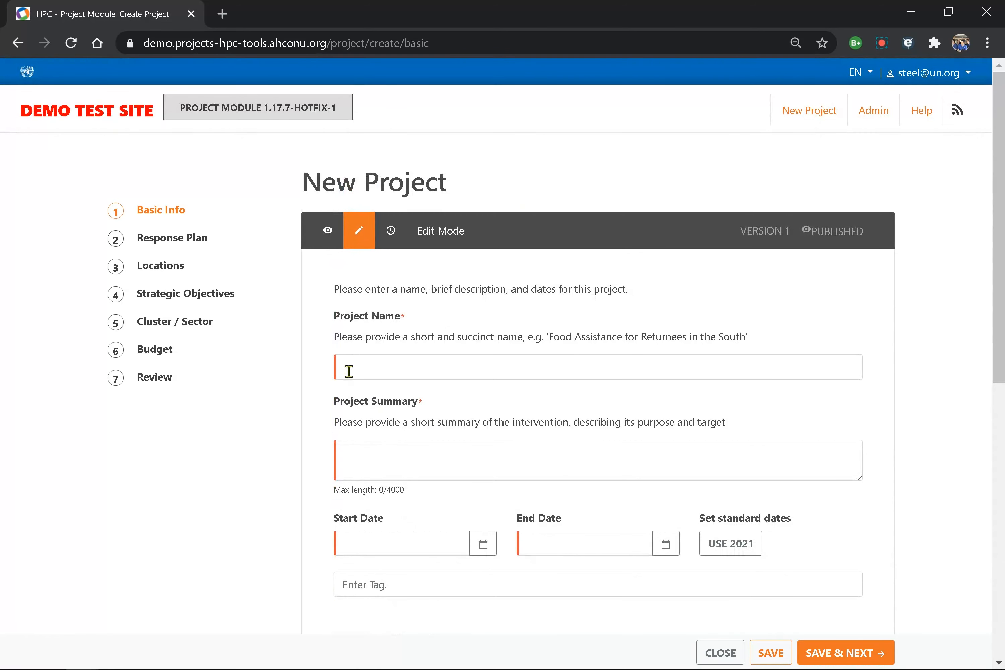
left_click(349, 371)
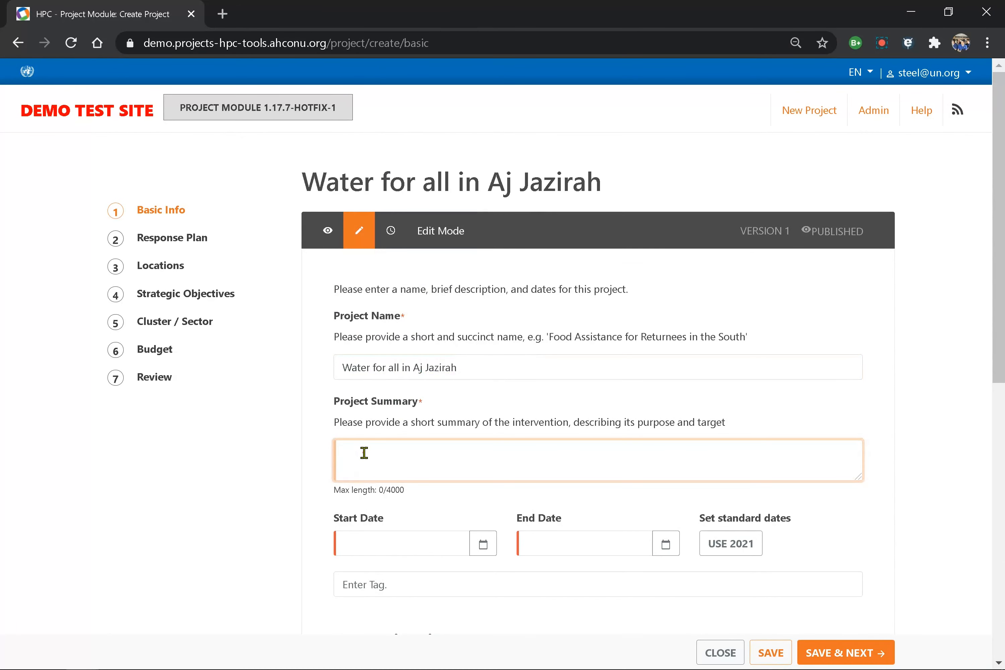
- Set the summary to 'Install hand pumps in Aj Jazirah' and the dates to 2021
left_click(365, 453)
type("Water for all in Aj Jazirah")
key("ctrl+a")
type("Install hand pumps in Aj Jazirah")
left_click(729, 546)
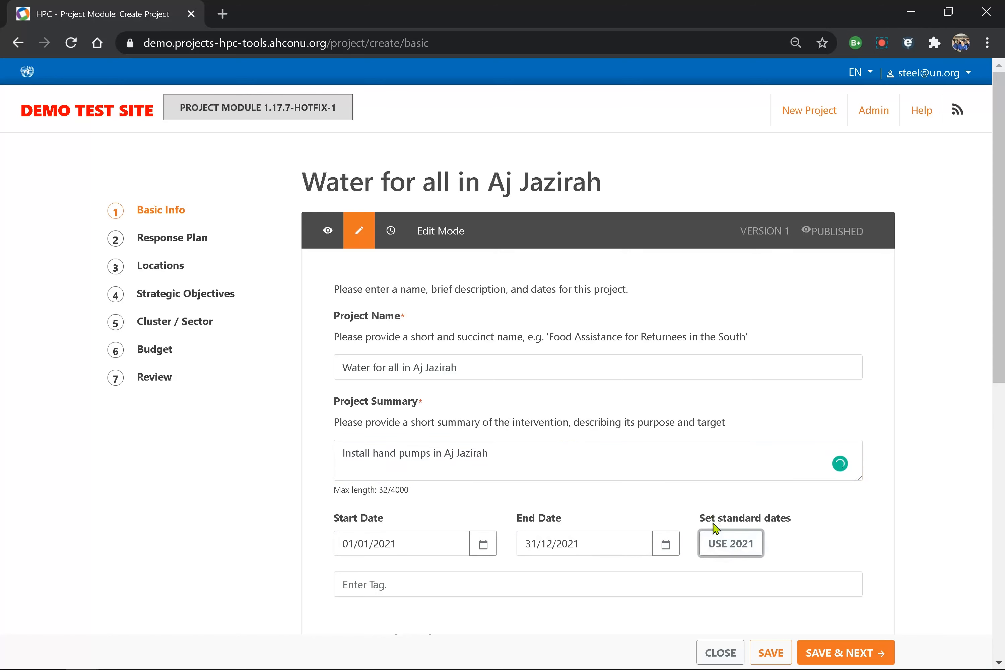
scroll(396, 504, "down", 5)
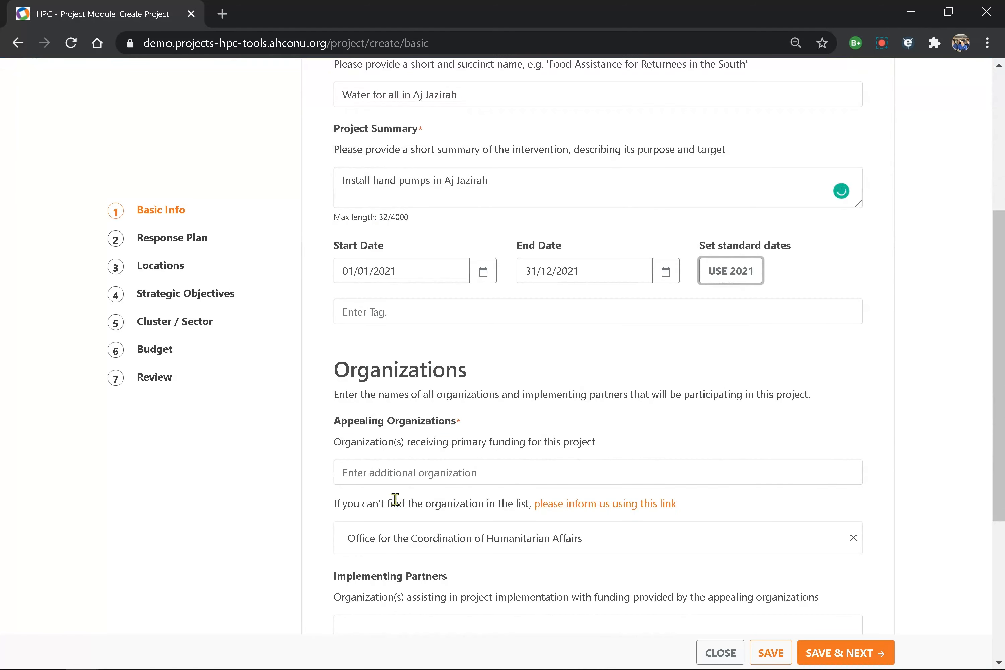
left_click(366, 311)
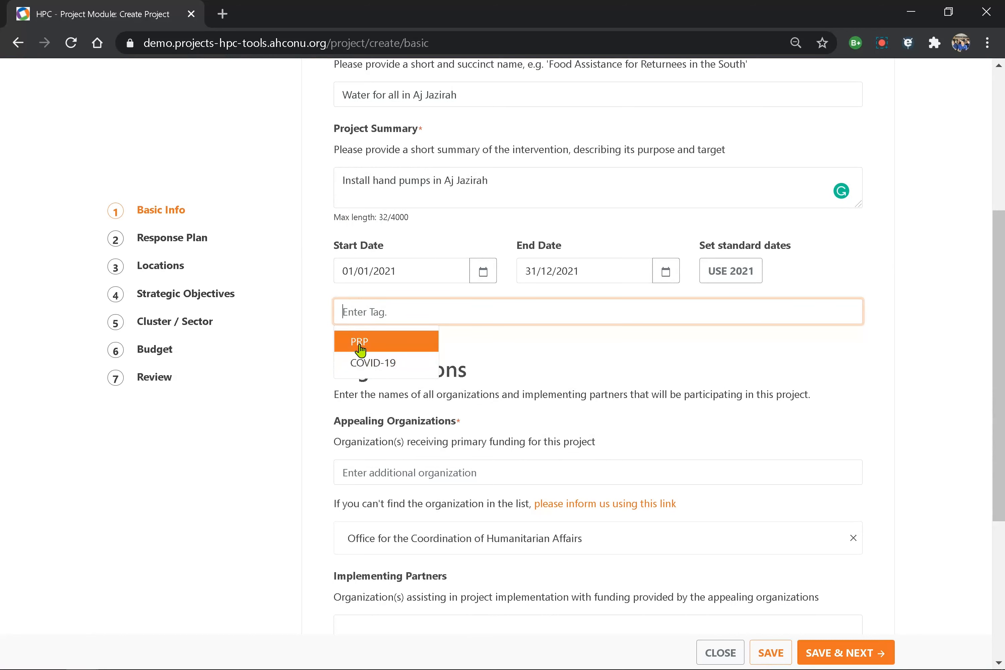
scroll(280, 383, "down", 4)
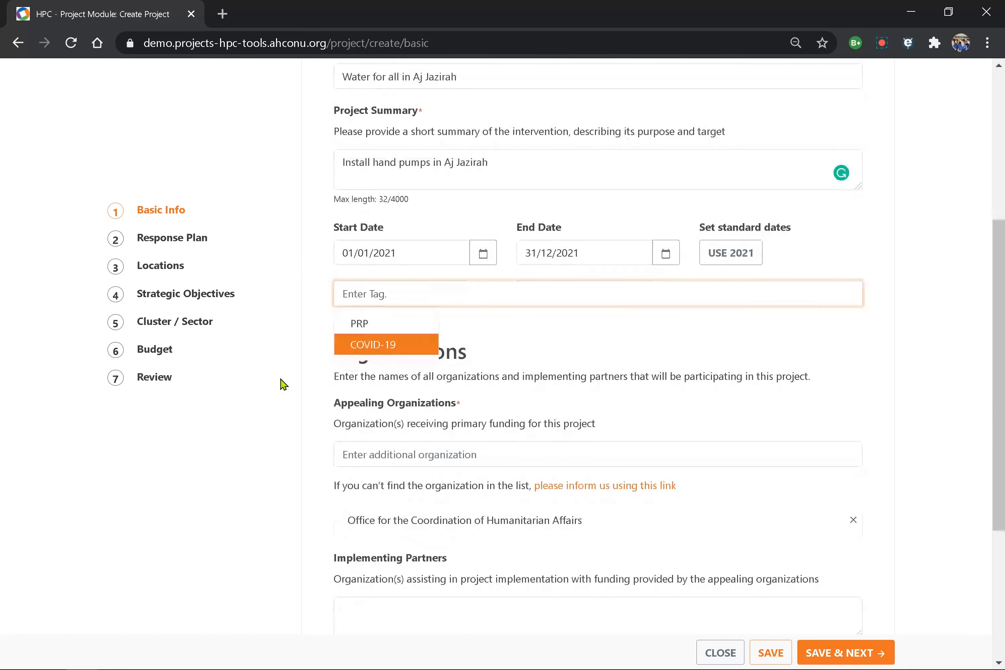
left_click(478, 280)
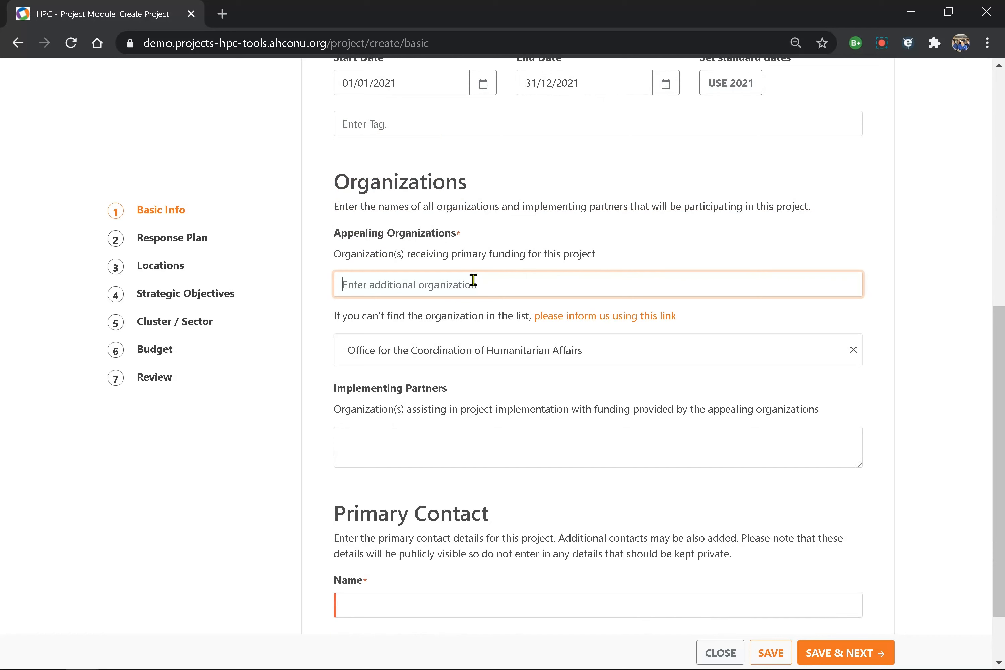
left_click_drag(619, 354, 397, 345)
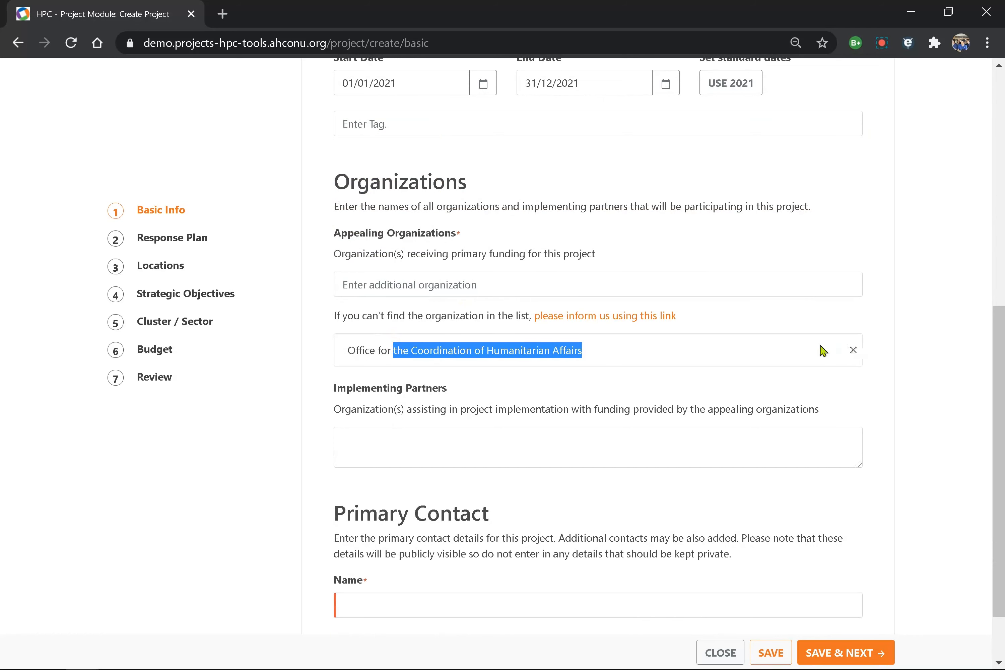
left_click(541, 284)
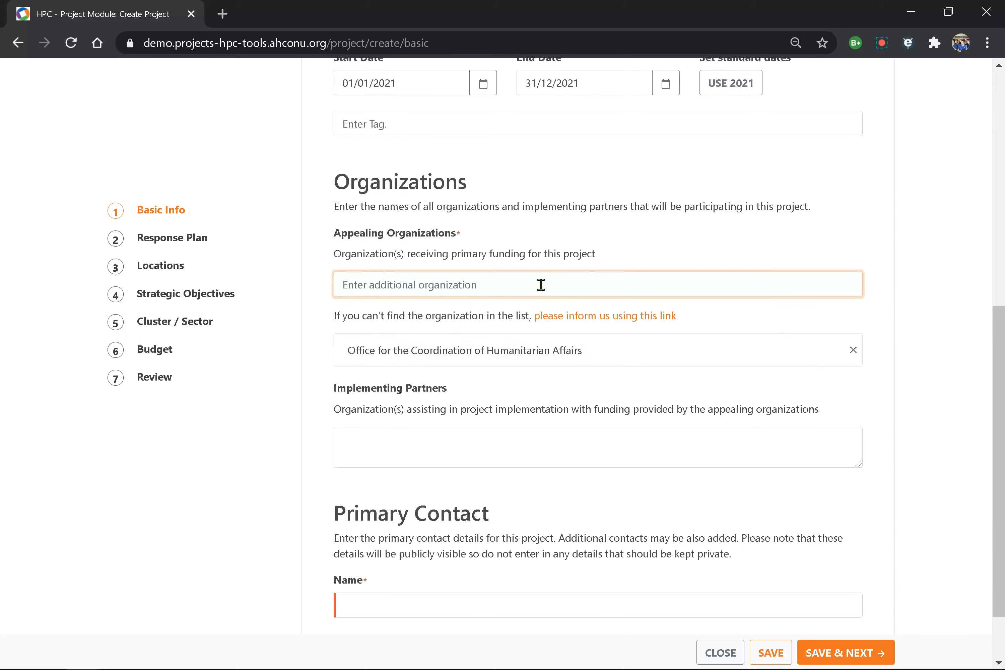
type("ADRA")
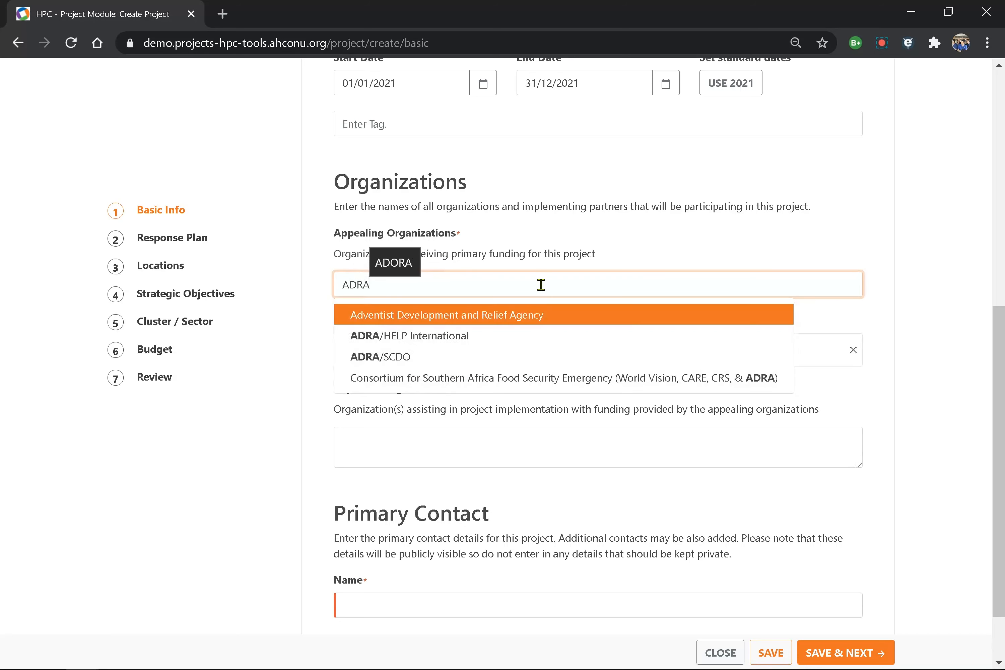
key("BackSpace")
key("BackSpace")
key("BackSpace")
key("BackSpace")
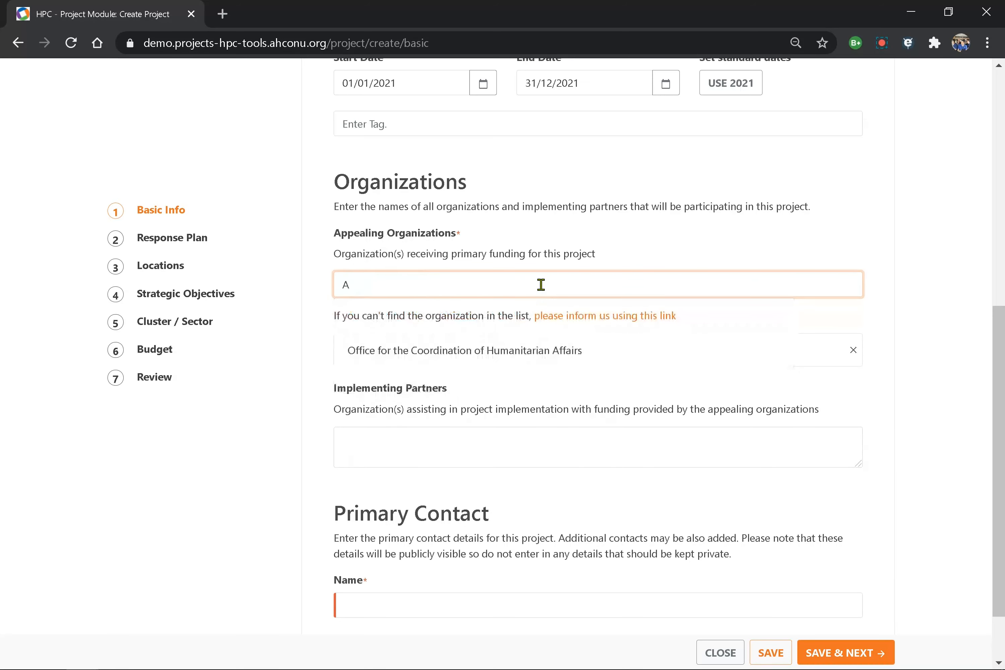
type("adven")
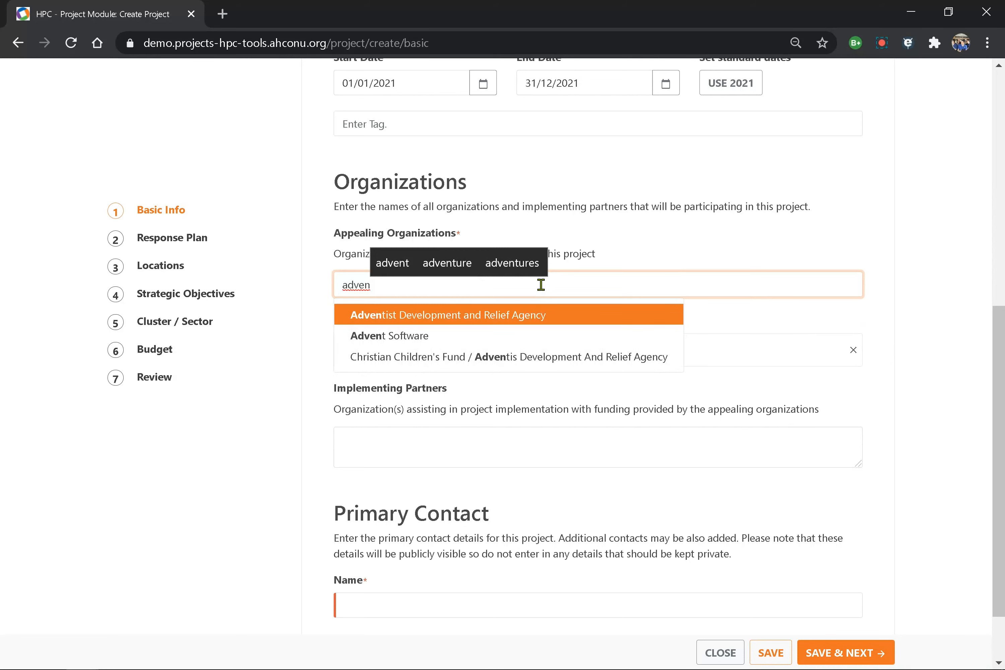
left_click(666, 231)
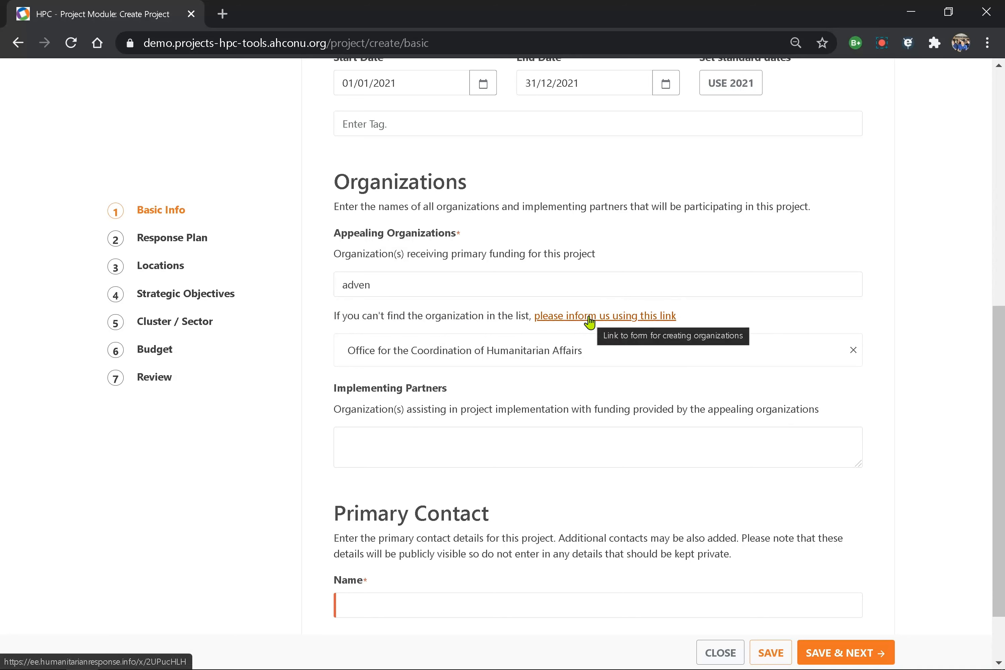
scroll(590, 322, "down", 2)
- List implementing partners 'sdfsdfg, adfsa' and enter the primary contact's full name
left_click(523, 357)
type("sdfs")
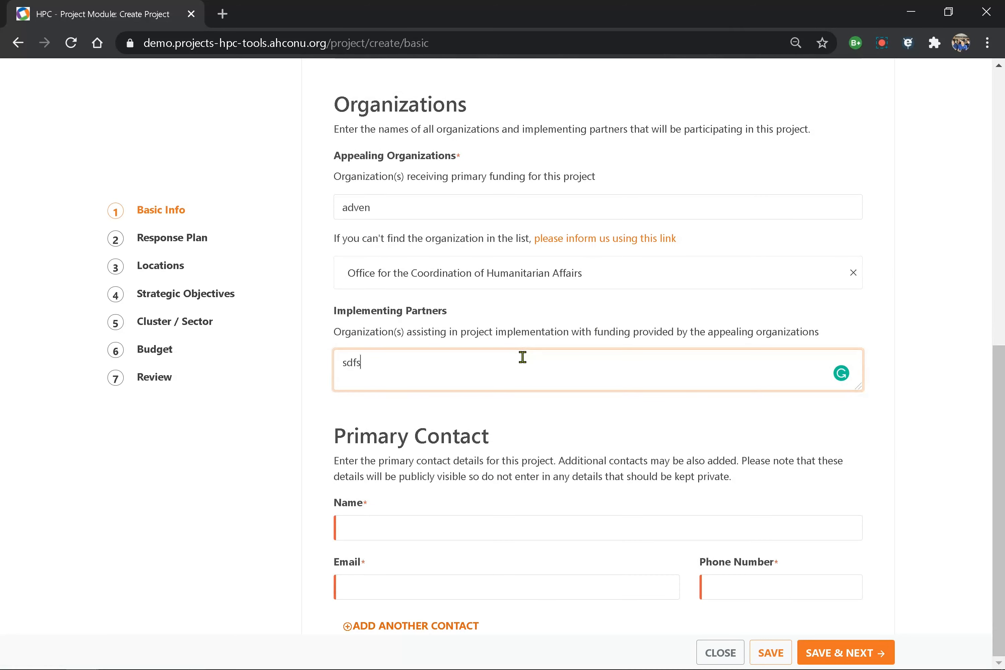
type("dfg, adfsa")
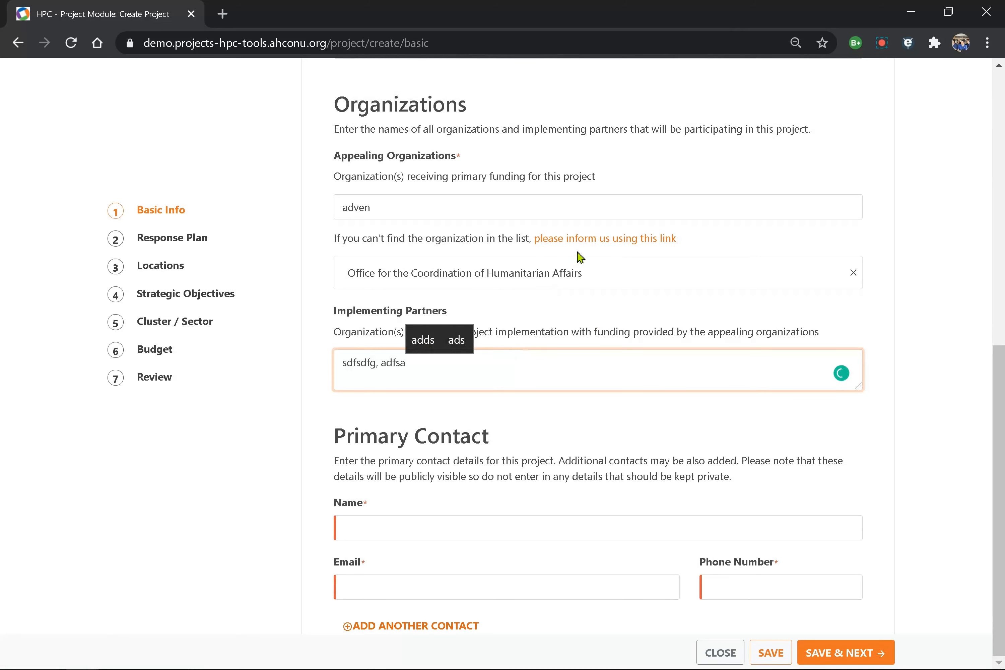
left_click(393, 525)
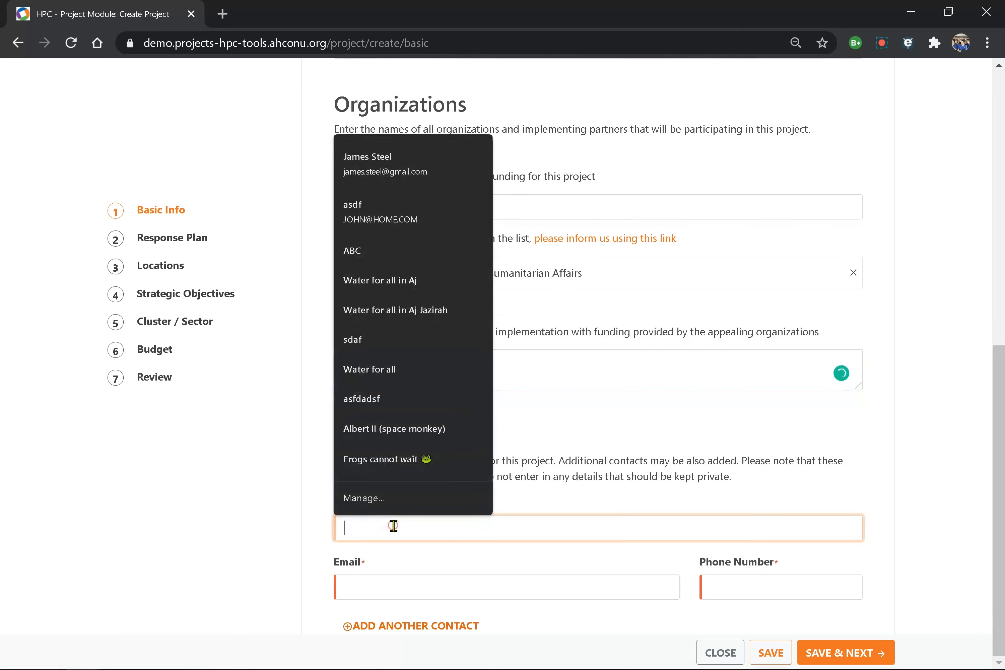
type("Mr")
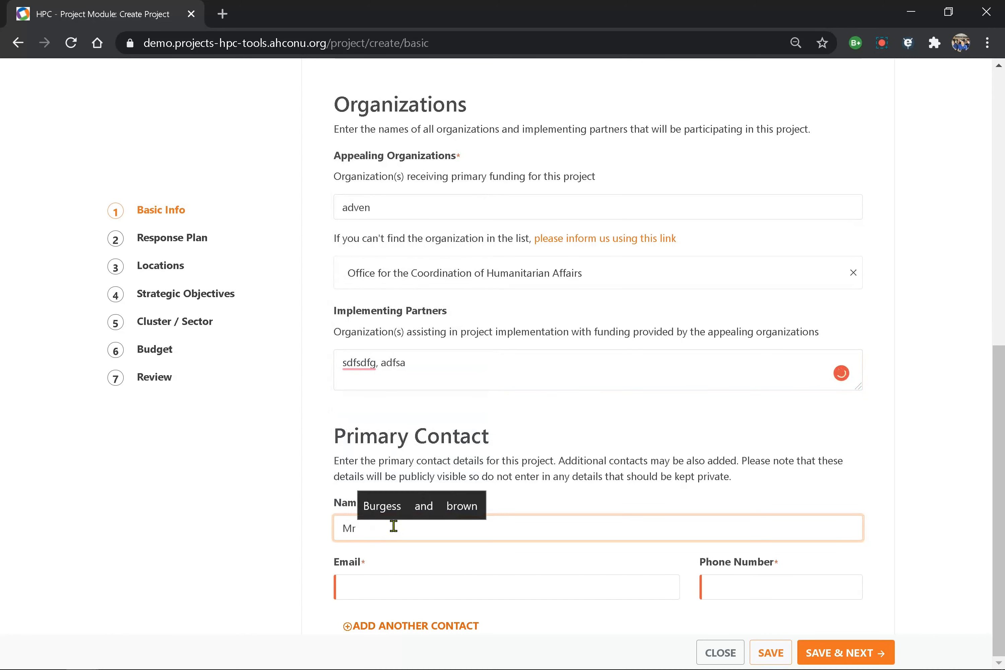
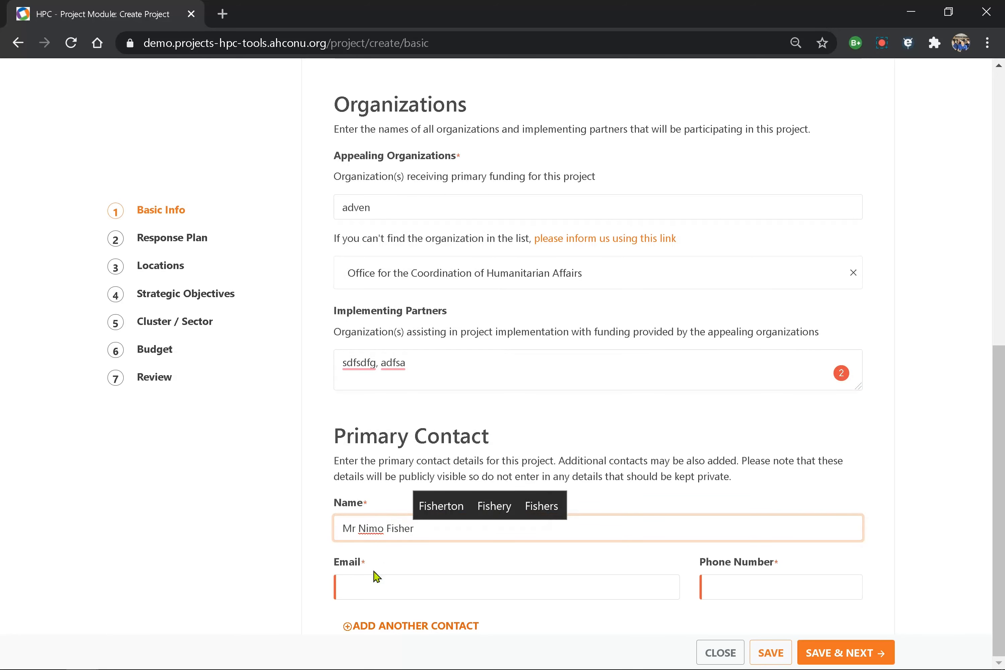
- Fill in the contact's e-mail and phone number, then save the basic info
left_click(364, 586)
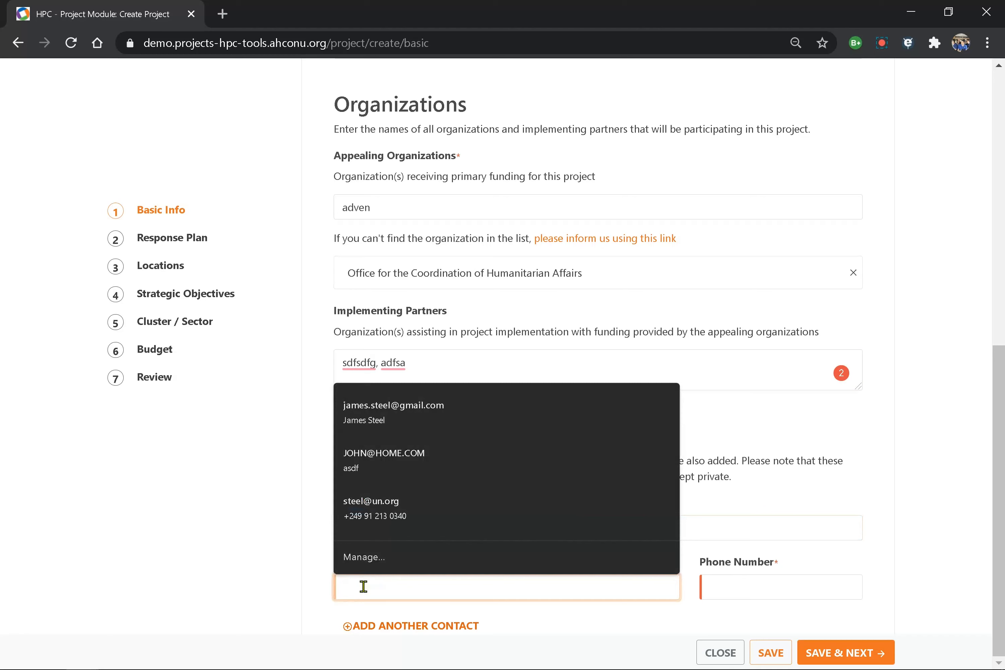
key("ctrl+v")
left_click(754, 587)
type("12341")
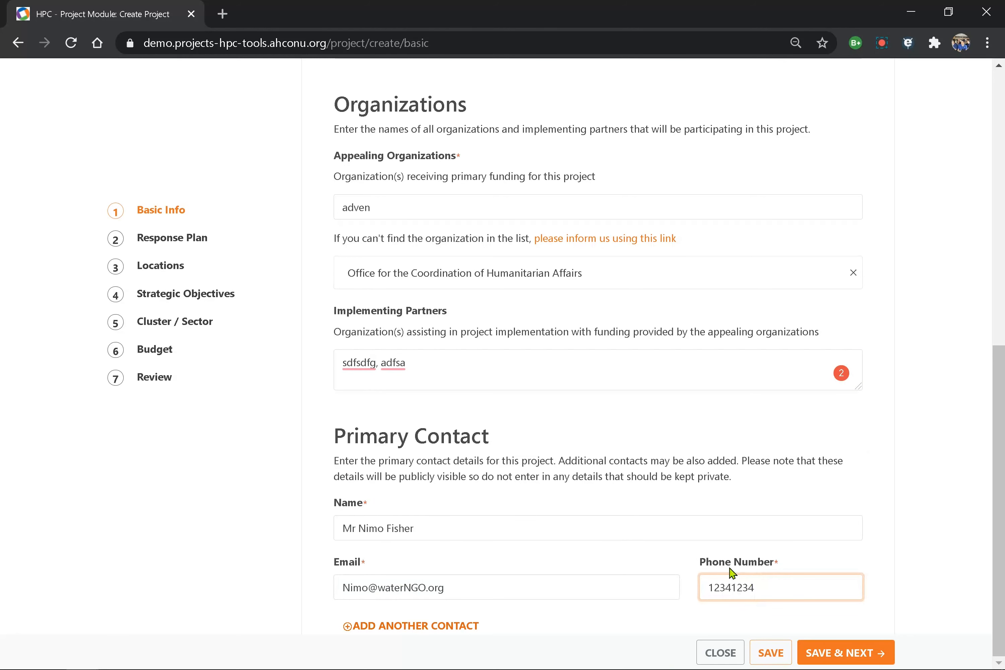
left_click(867, 654)
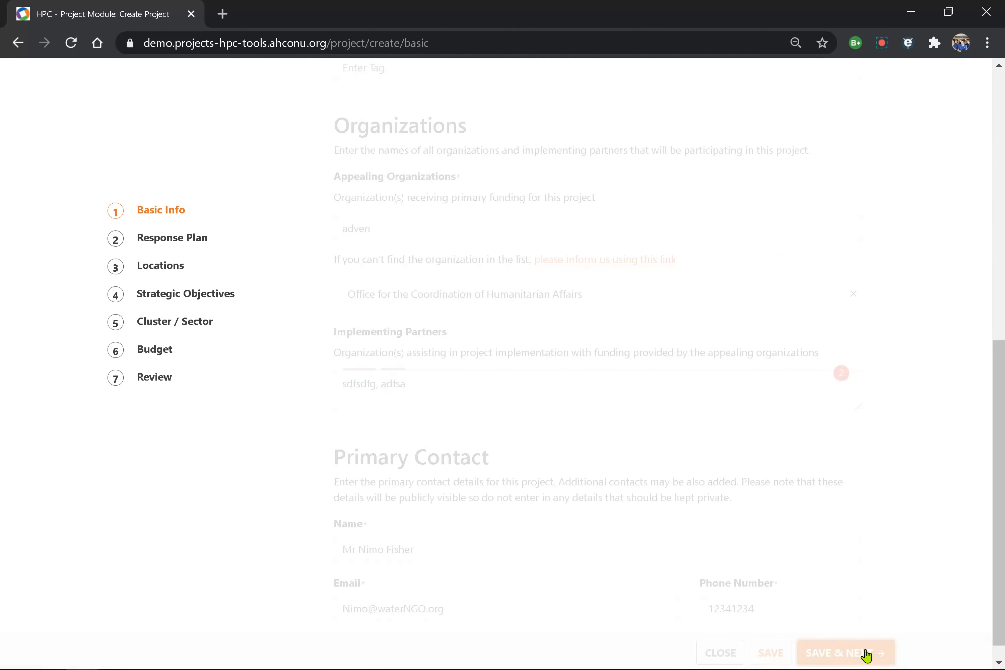
left_click(416, 344)
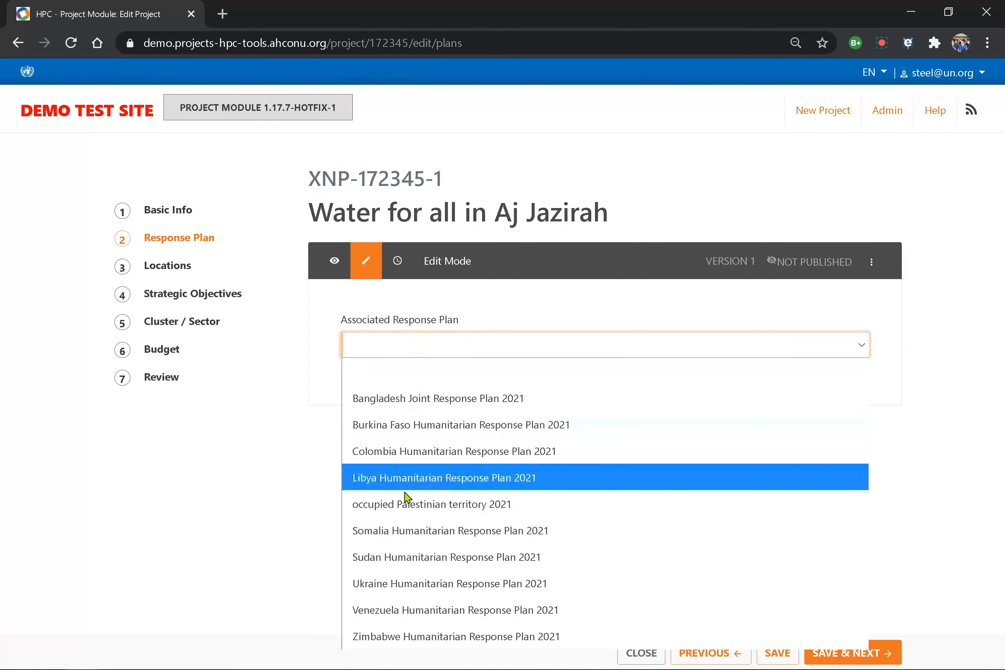
left_click(418, 558)
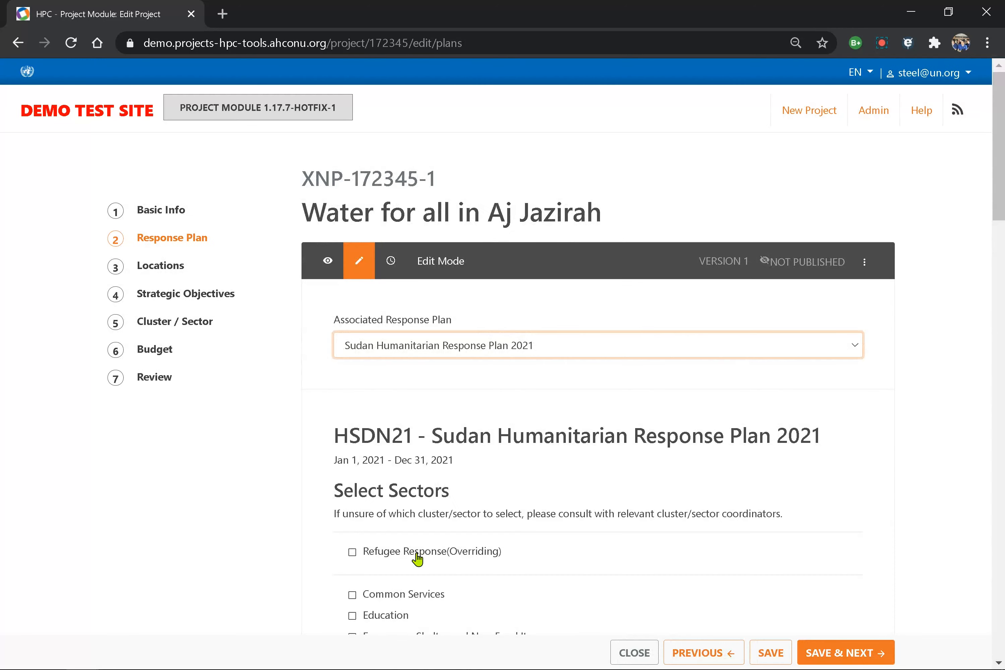
scroll(418, 560, "down", 5)
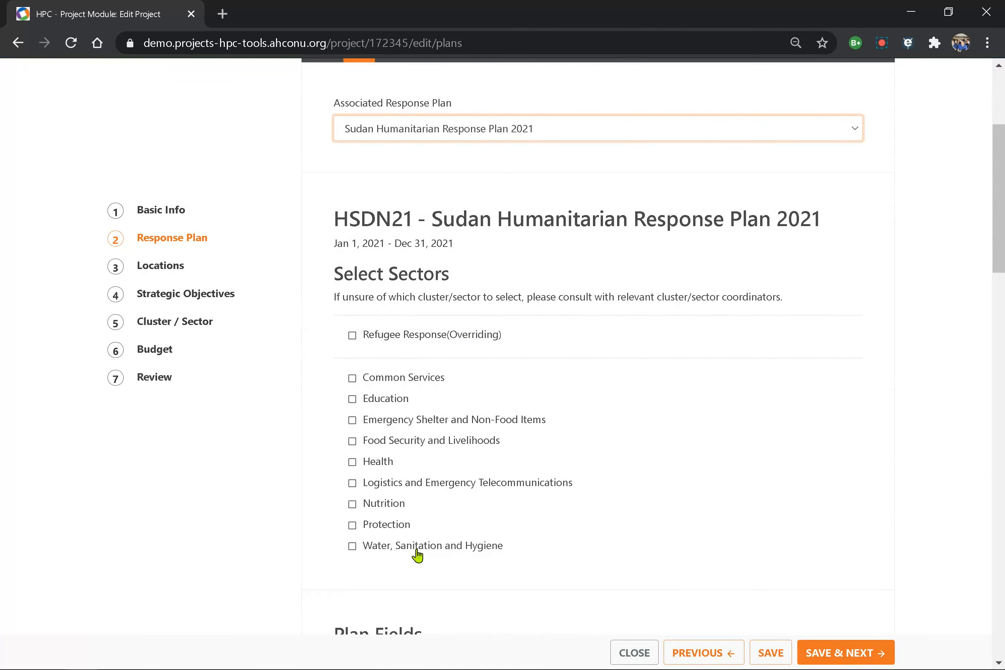
scroll(418, 556, "down", 2)
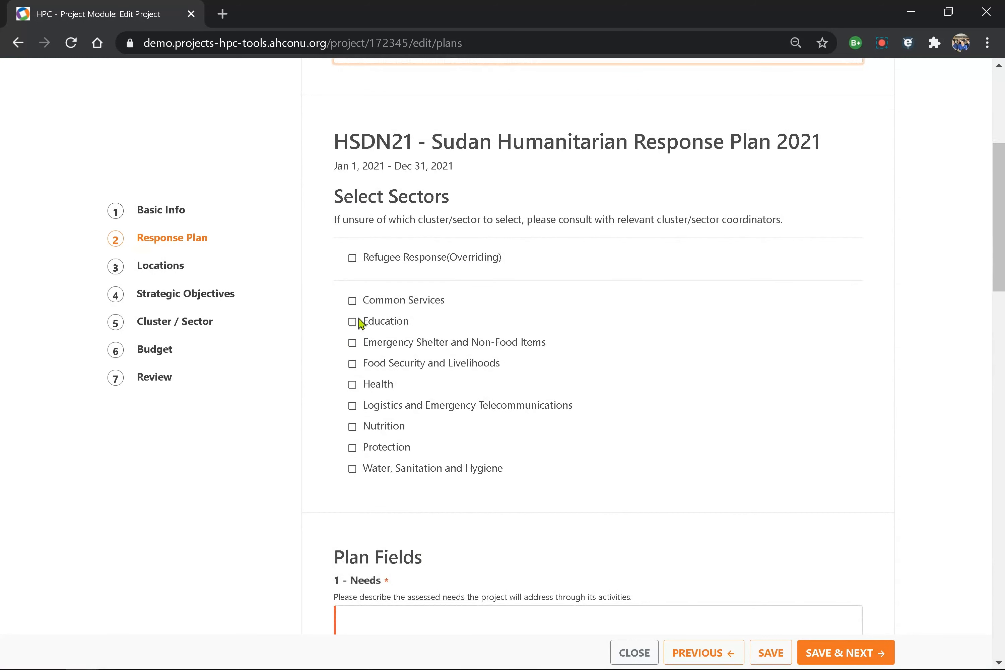
- Tick Water, Sanitation and Hygiene as the sector, then untick it again
left_click(352, 469)
left_click(353, 469)
scroll(465, 469, "down", 2)
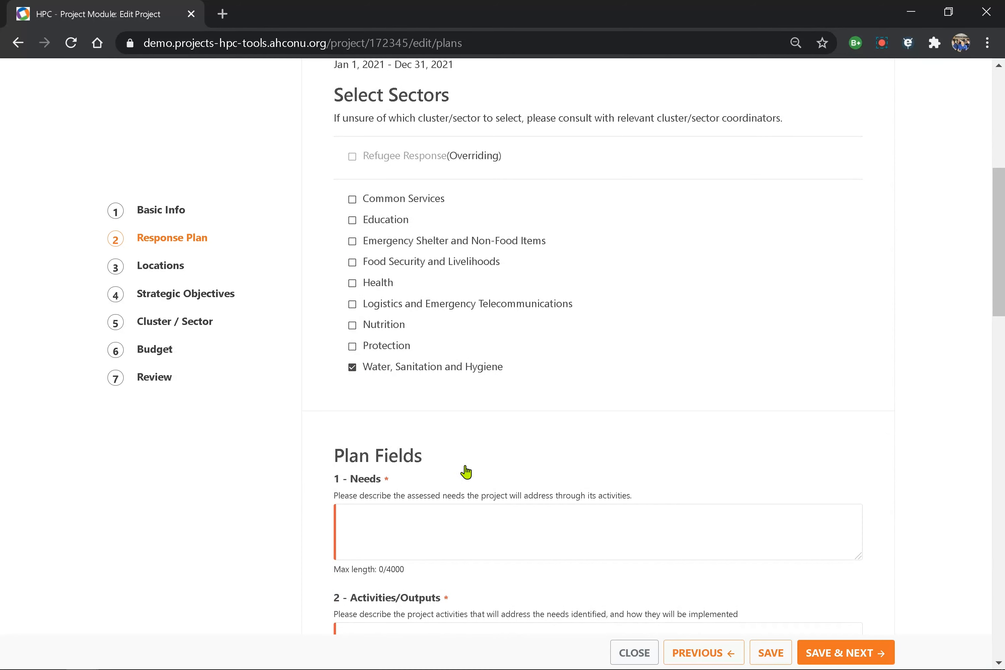
scroll(468, 471, "down", 4)
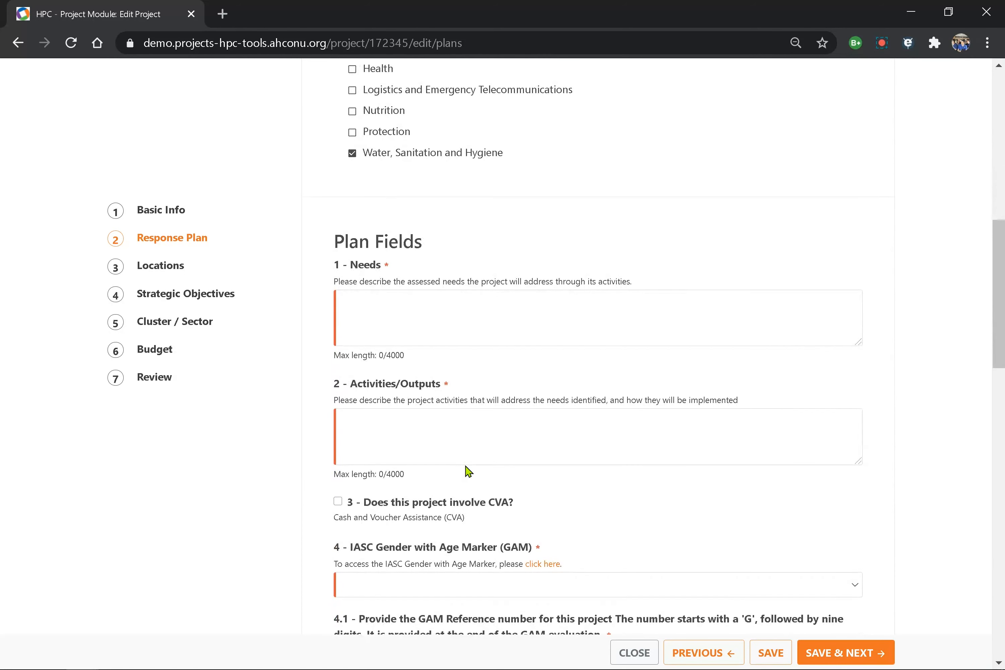
scroll(467, 470, "down", 2)
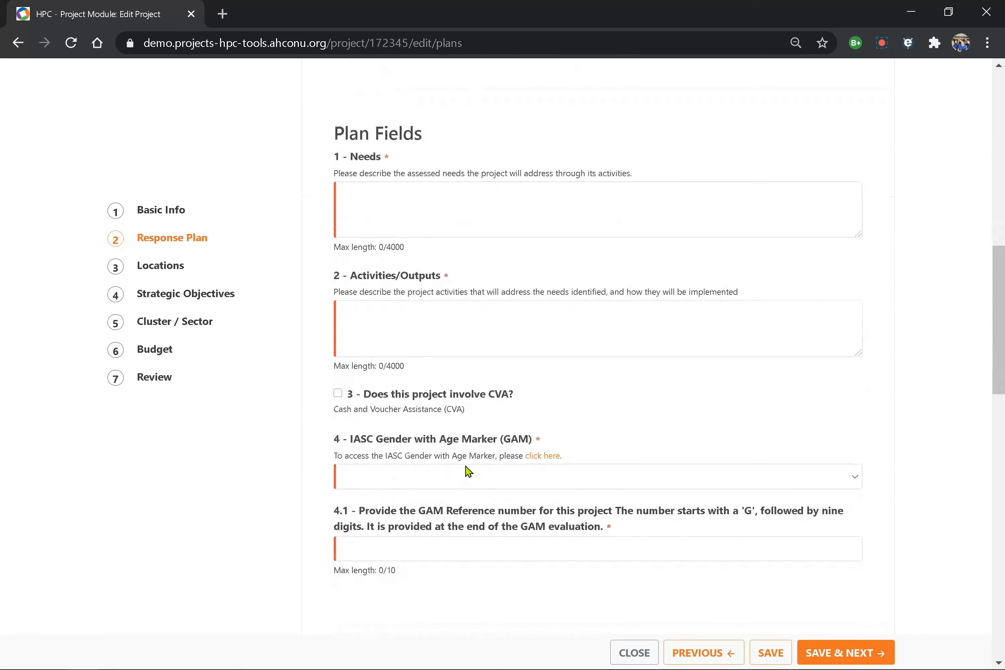
scroll(465, 471, "up", 9)
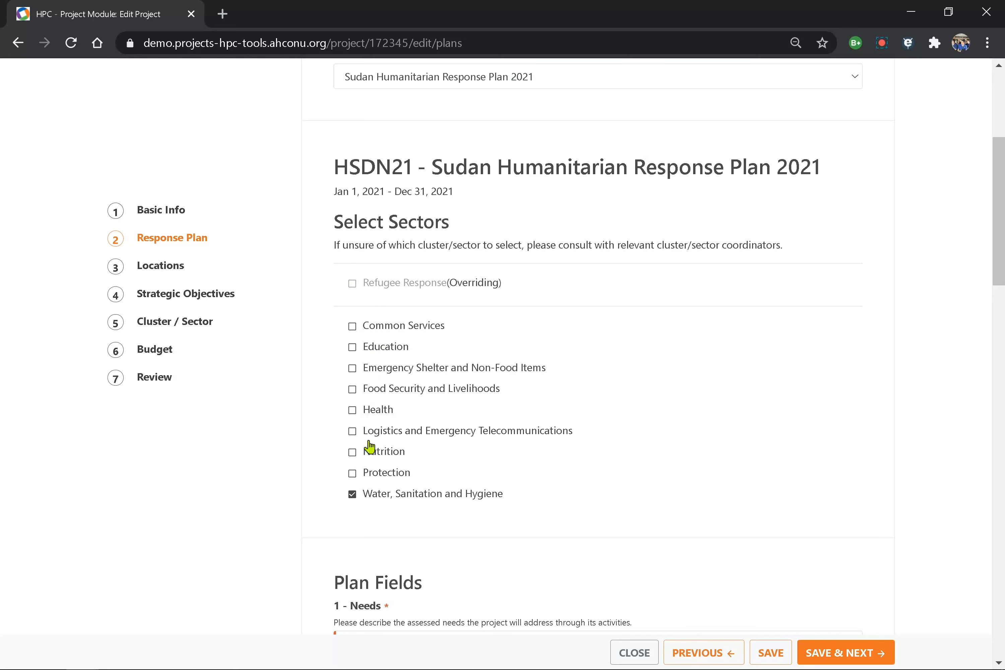
left_click(352, 496)
- Try Refugee Response (Overriding), remove it, and re-select Water, Sanitation and Hygiene
left_click(352, 284)
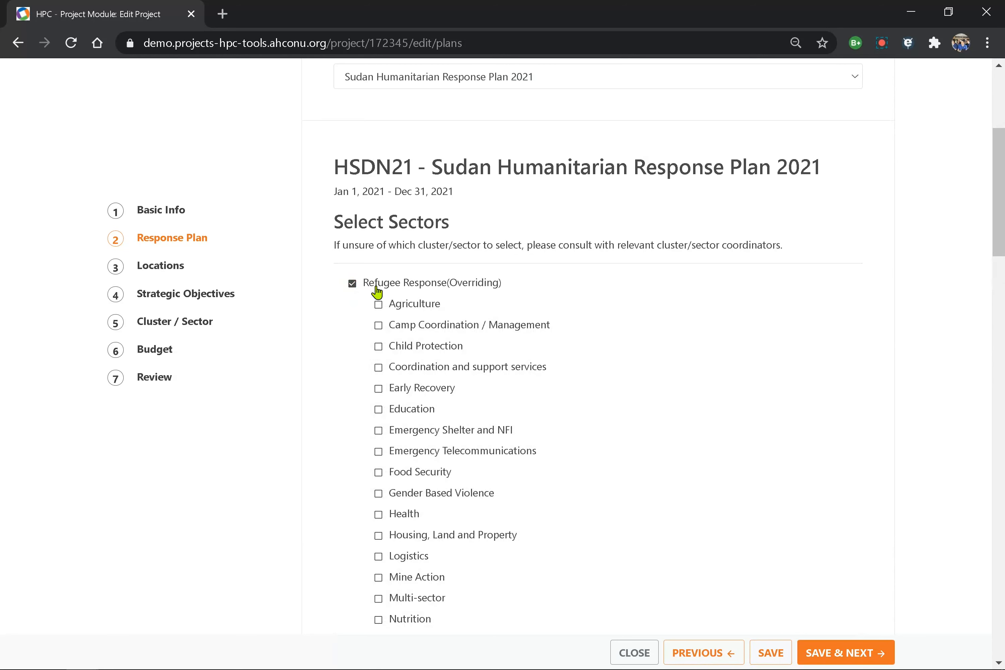
scroll(334, 445, "down", 5)
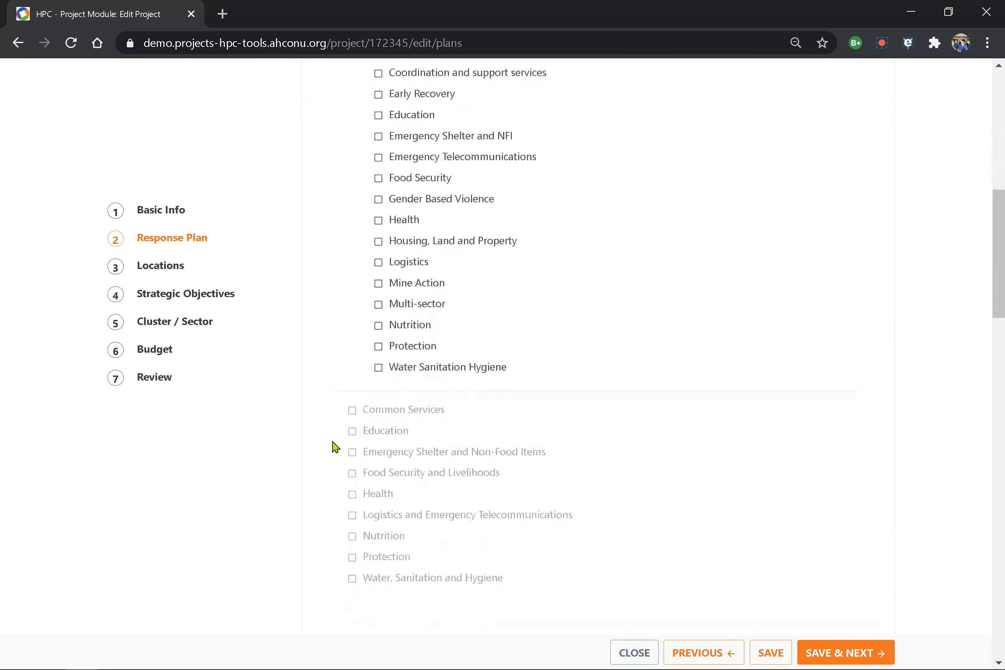
scroll(330, 329, "up", 1)
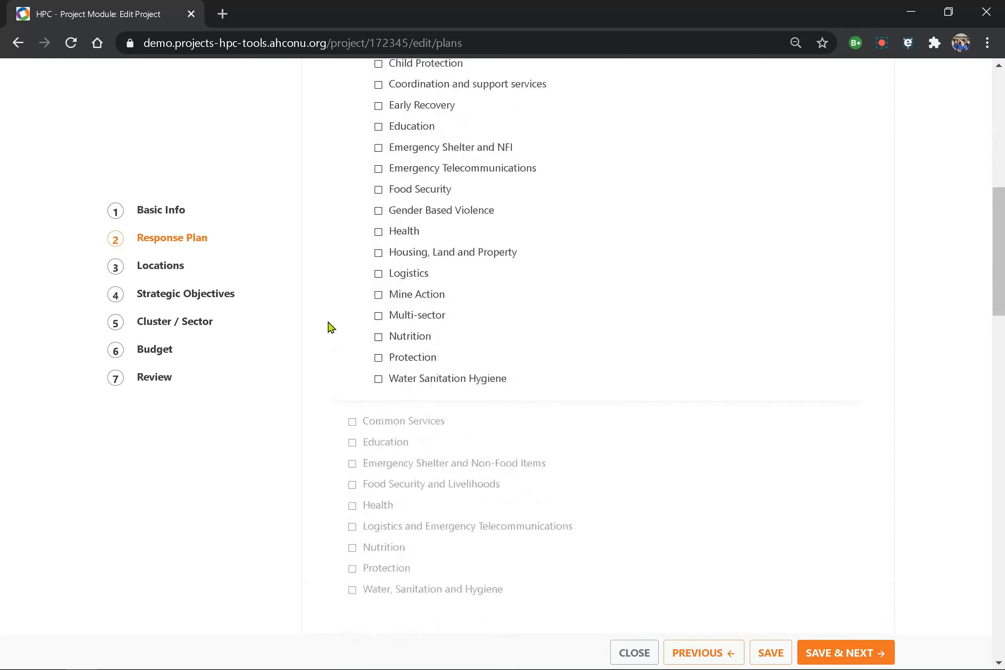
scroll(331, 328, "up", 3)
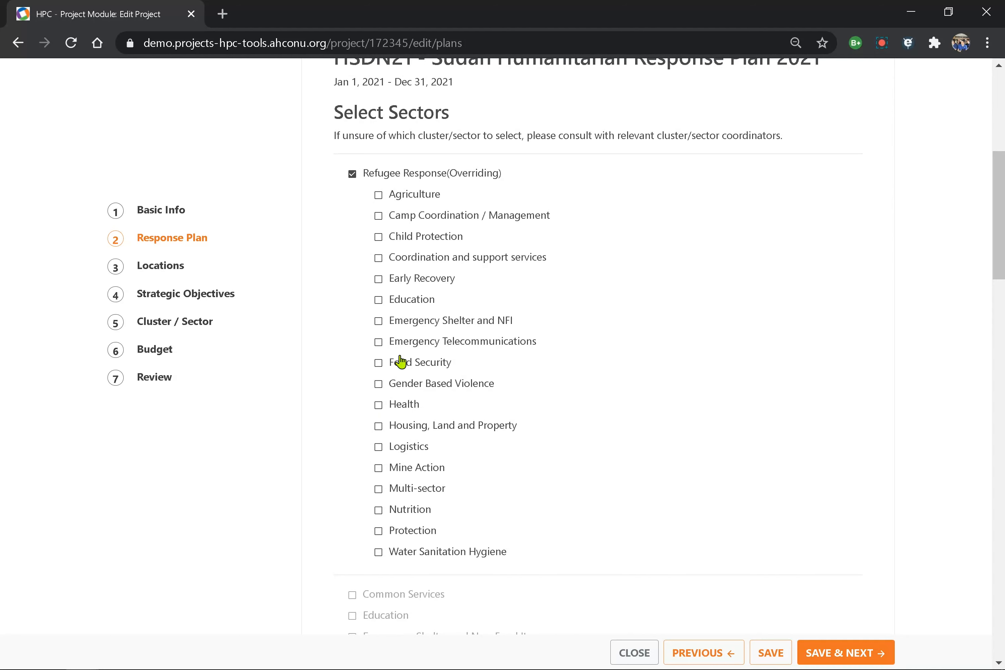
scroll(348, 415, "down", 5)
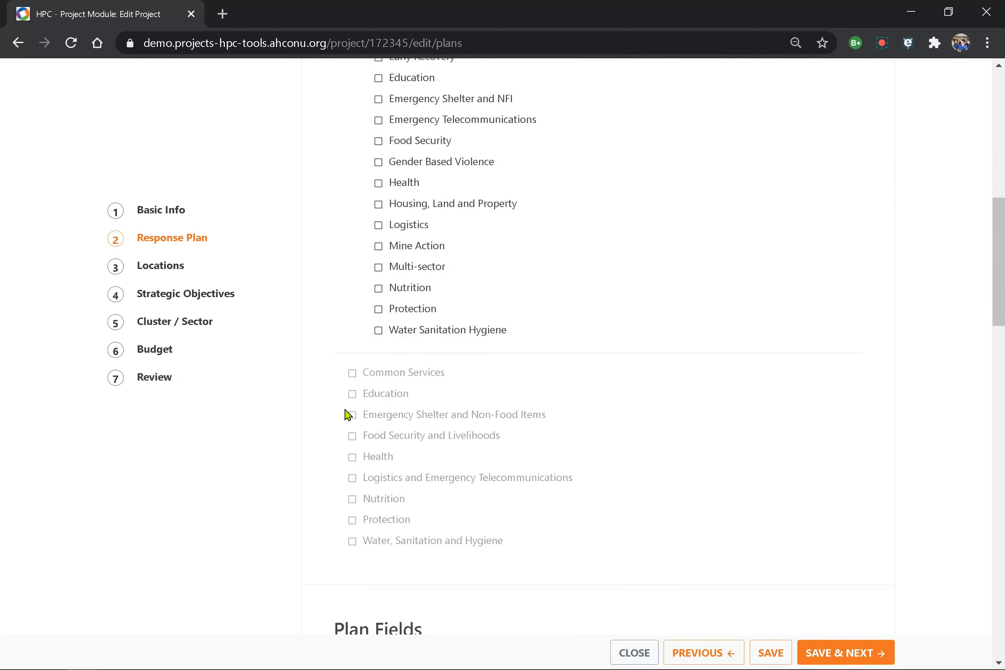
scroll(348, 415, "down", 4)
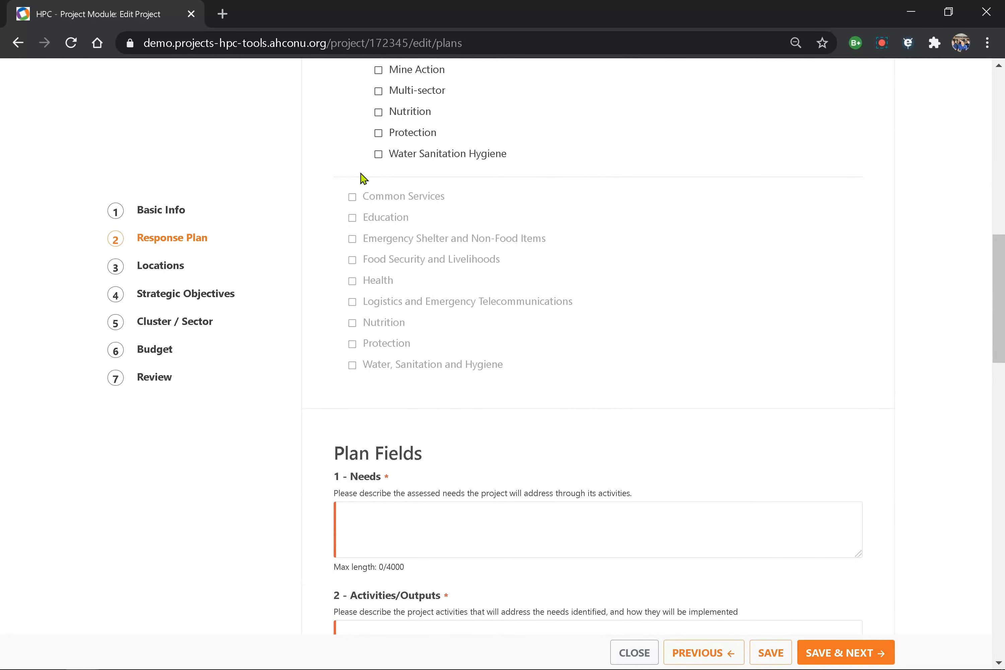
scroll(362, 178, "up", 10)
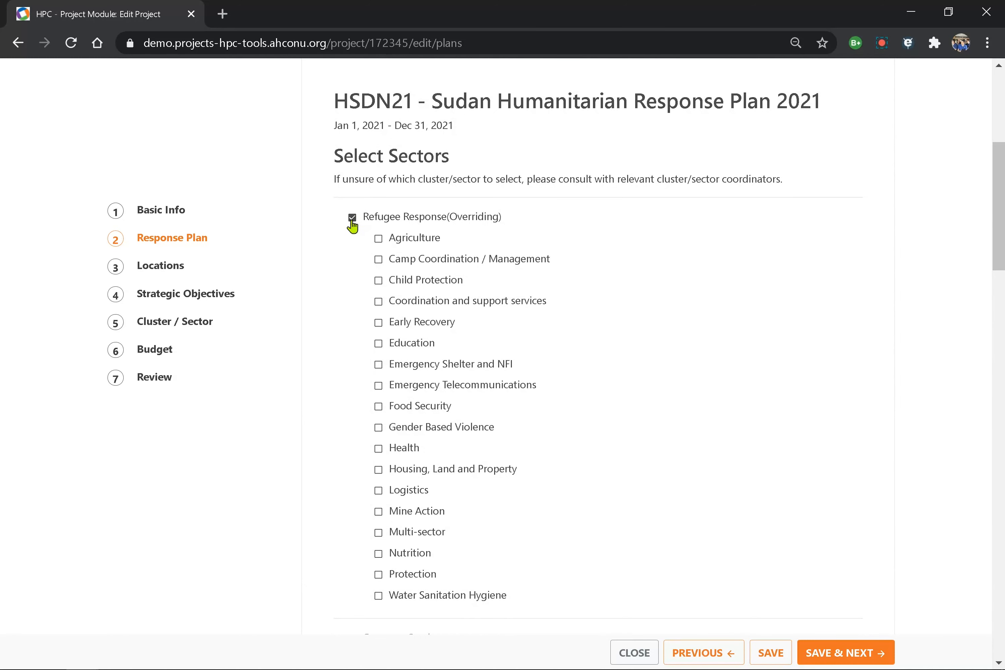
left_click(352, 218)
scroll(337, 342, "down", 3)
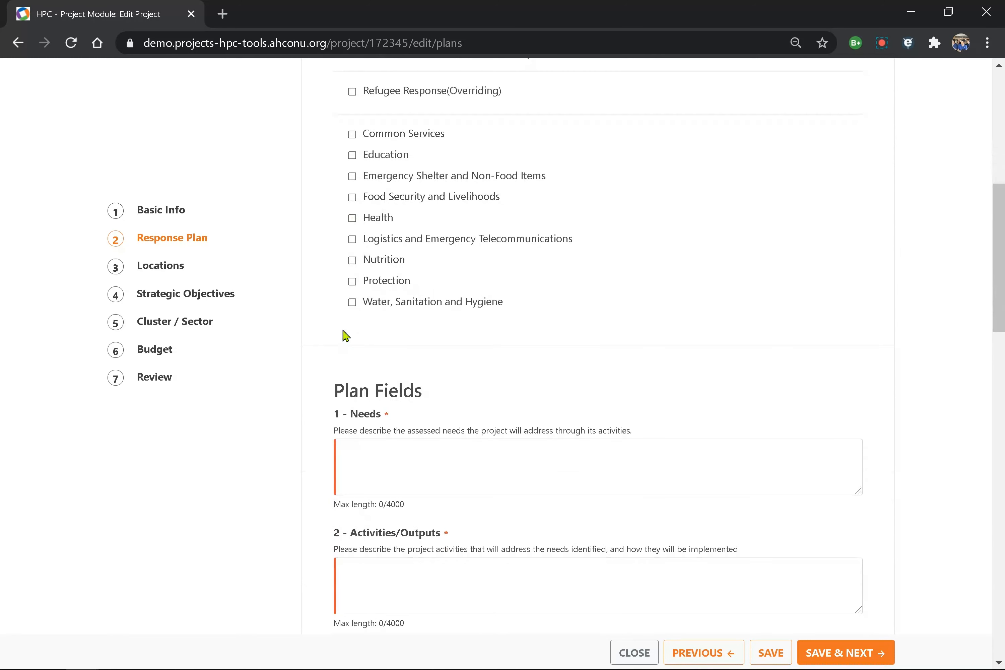
left_click(352, 302)
- Enter 'sdwsdgfg' as the Needs and 'asdfasdf' as the Activities/Outputs description
scroll(369, 453, "down", 6)
left_click(379, 194)
type("sdwsdgfg")
left_click(387, 321)
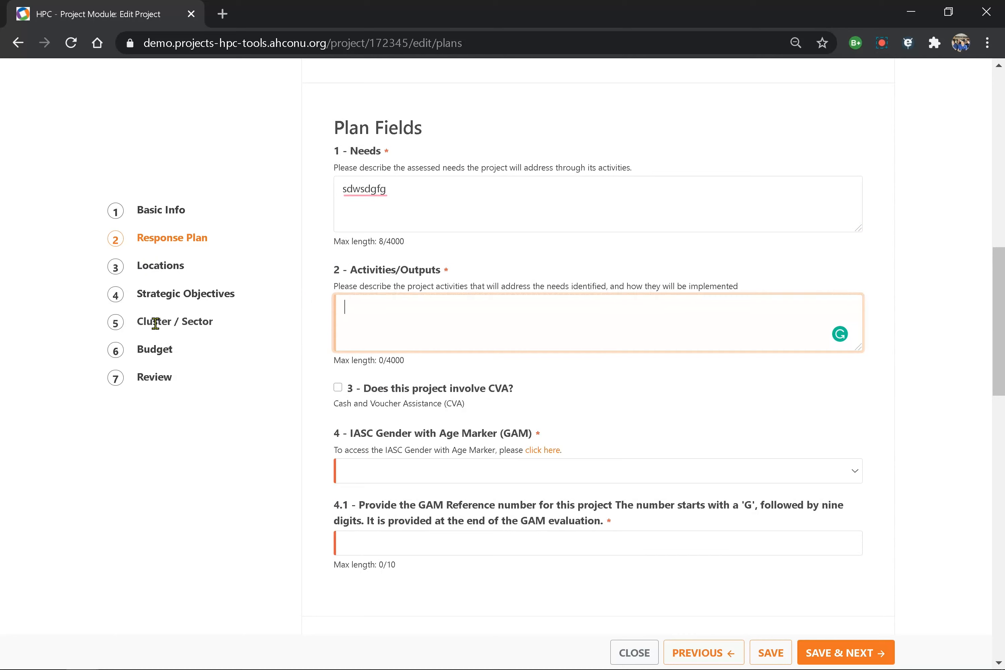
left_click_drag(154, 322, 214, 322)
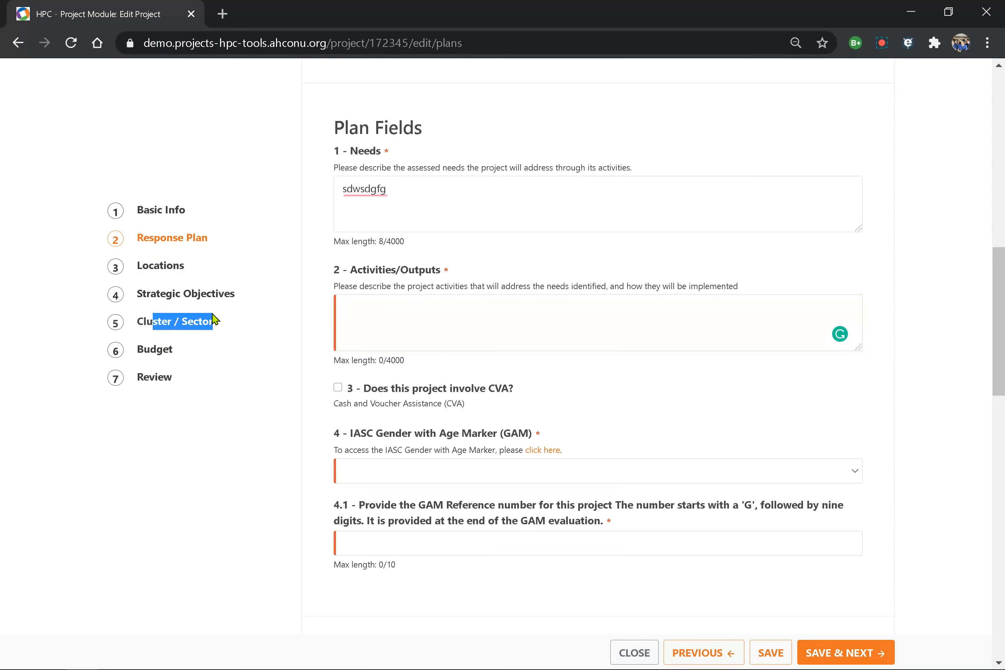
left_click(372, 308)
type("asdfasdf")
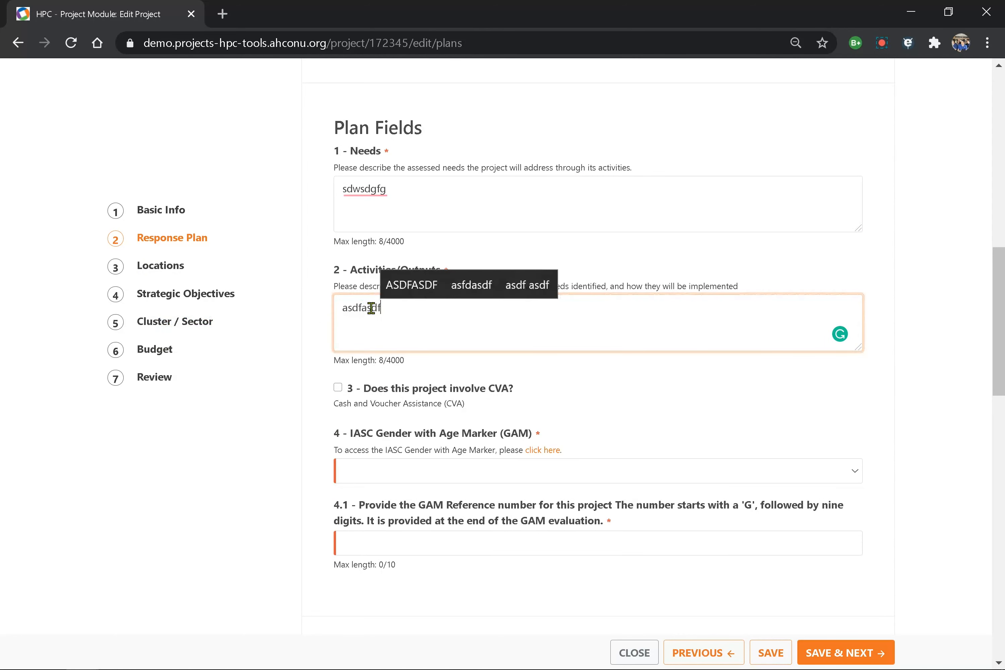
- Flag the project as CVA with 25% cash transfers and 25% vouchers
scroll(368, 325, "down", 3)
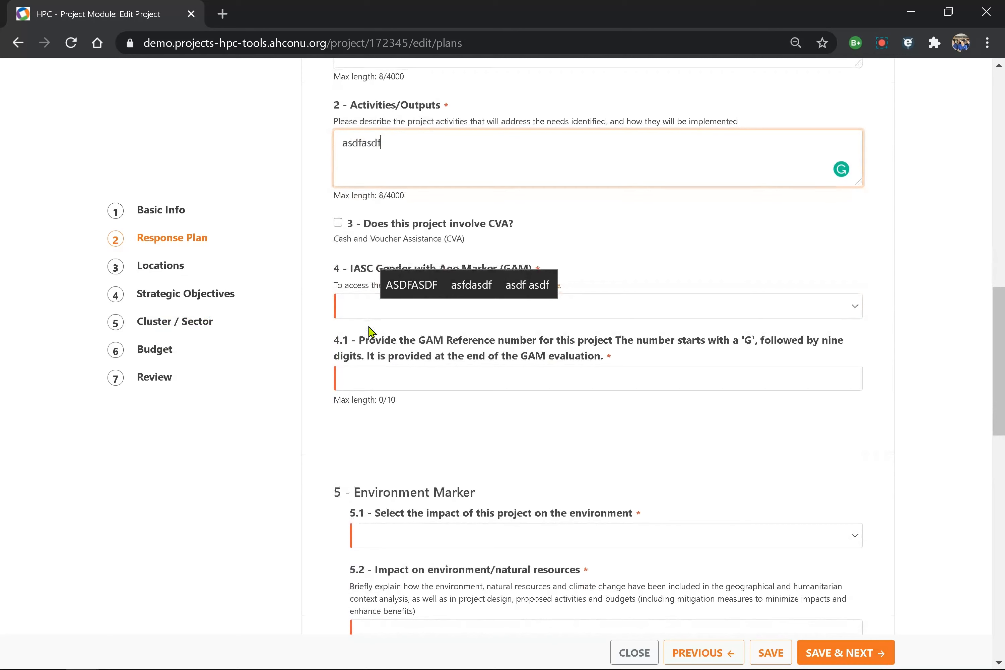
left_click(341, 229)
left_click(339, 225)
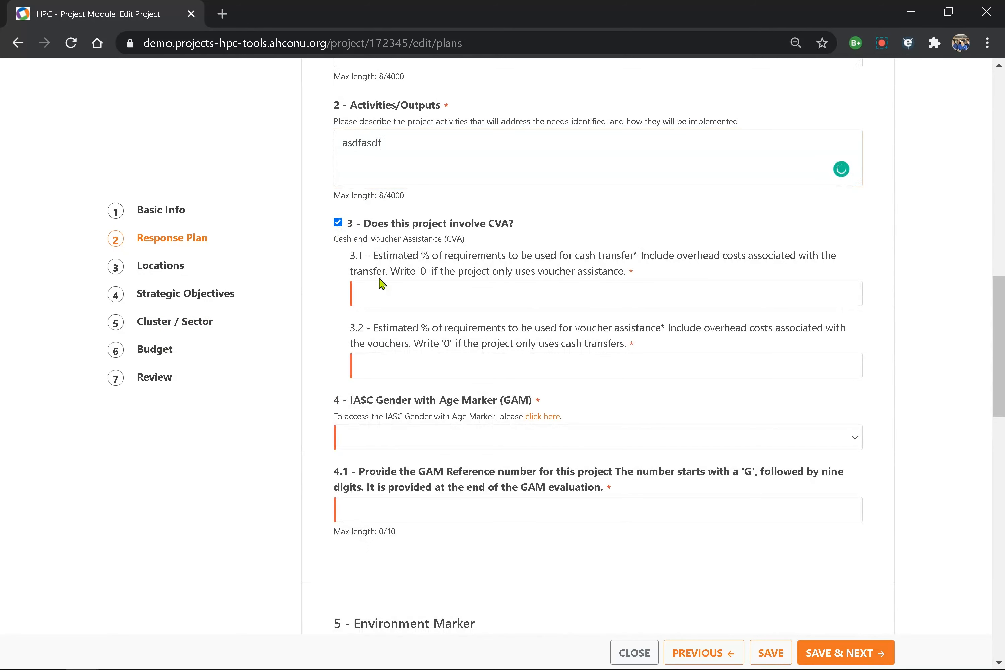
left_click(398, 286)
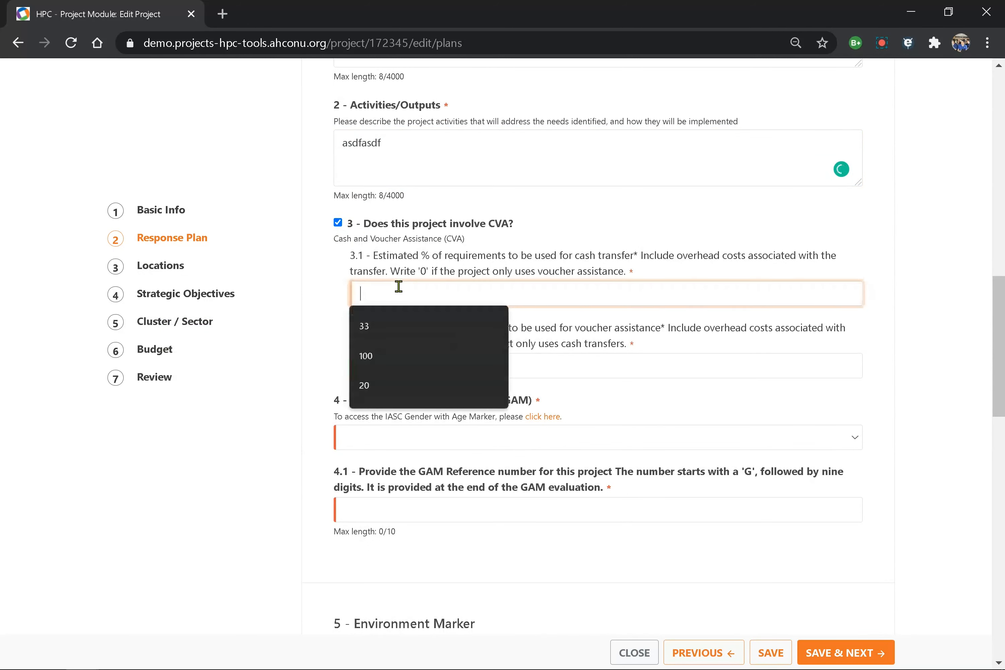
type("25")
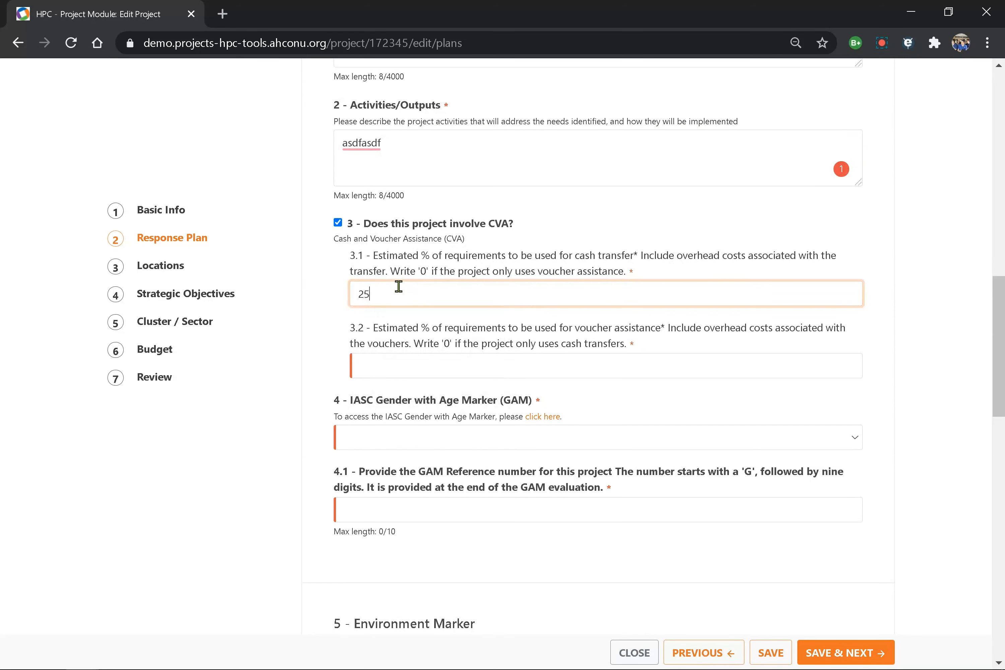
left_click(385, 363)
type("25")
- Set the GAM code to 3 (T)
scroll(376, 443, "down", 3)
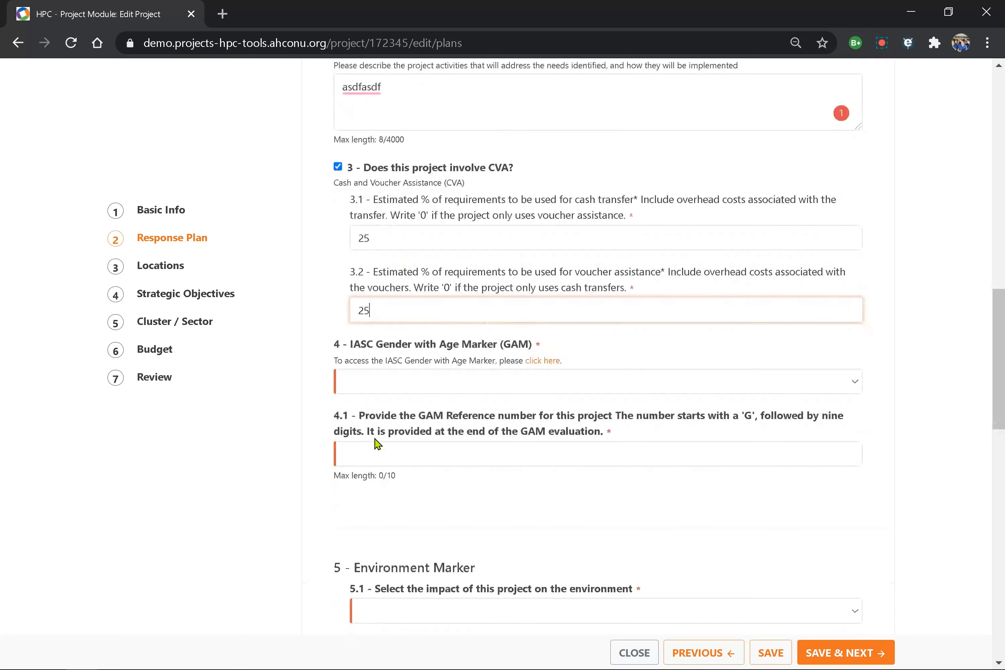
left_click(358, 327)
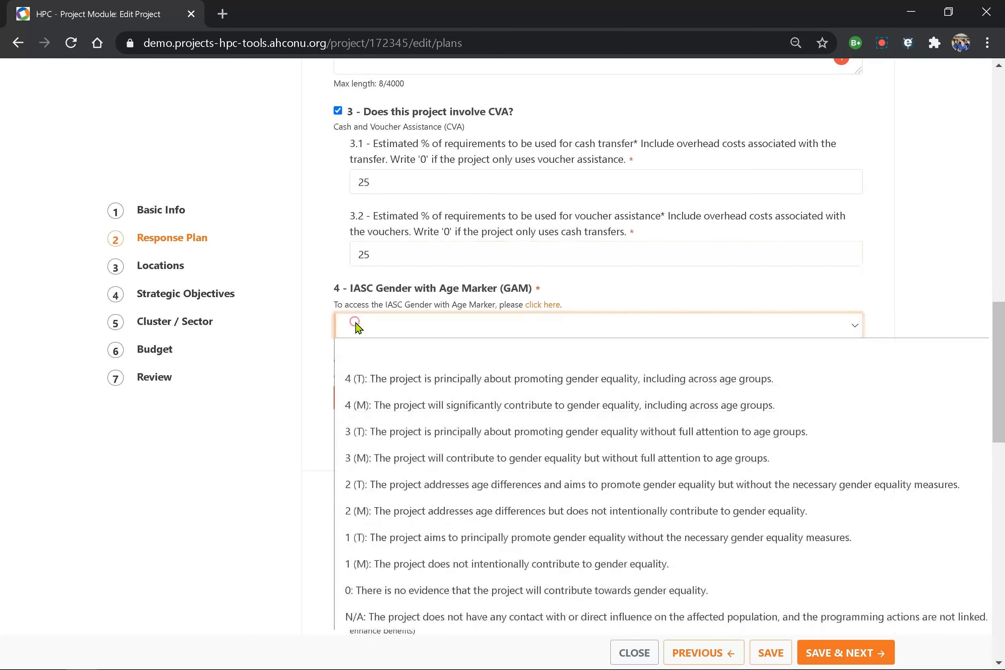
left_click(374, 456)
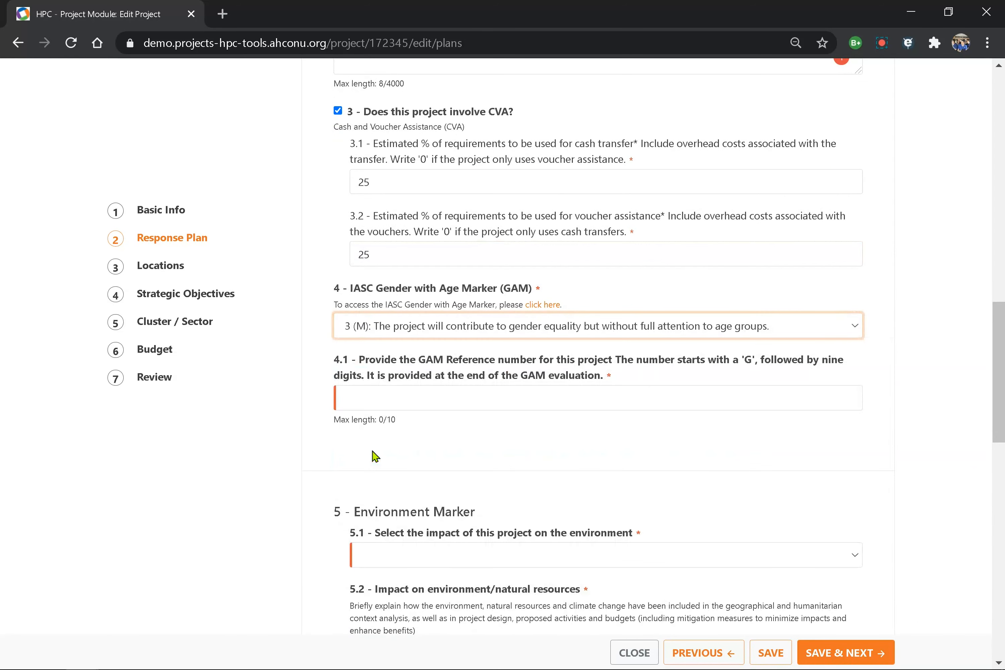
scroll(325, 332, "down", 2)
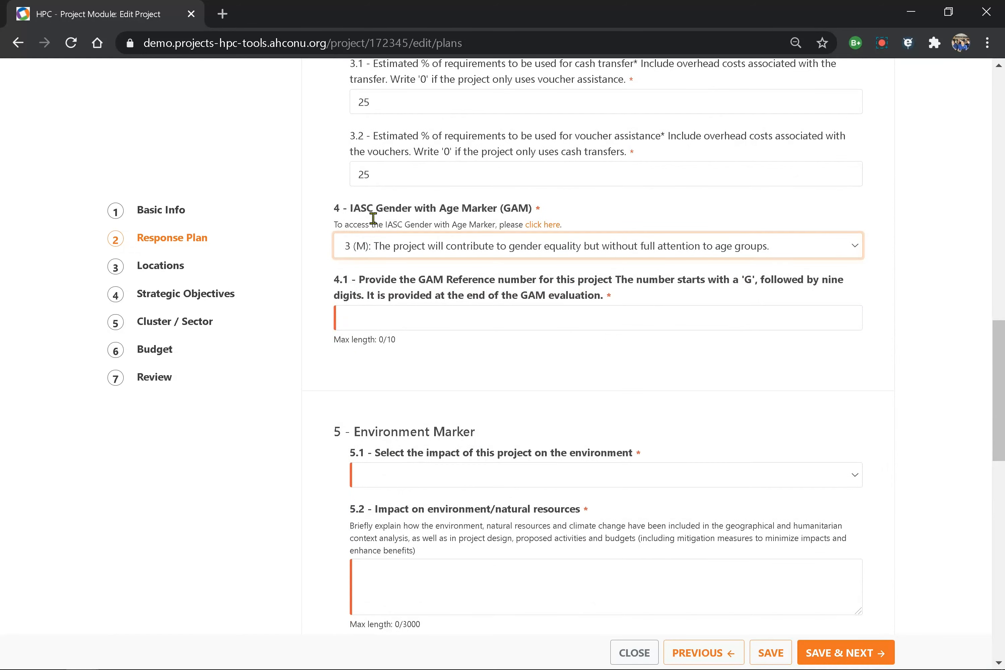
left_click(361, 250)
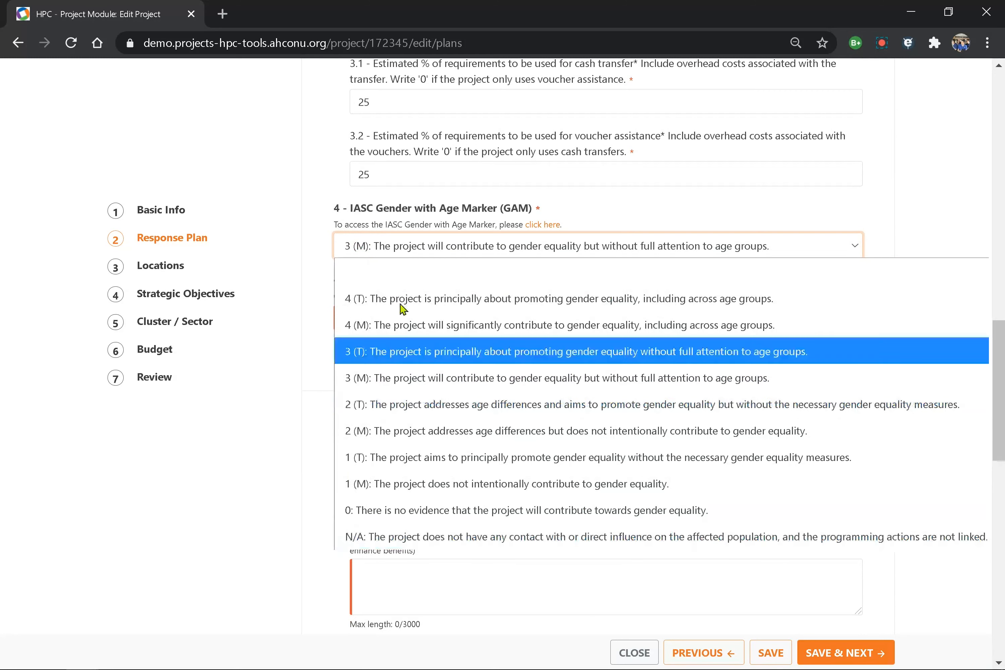
left_click(393, 351)
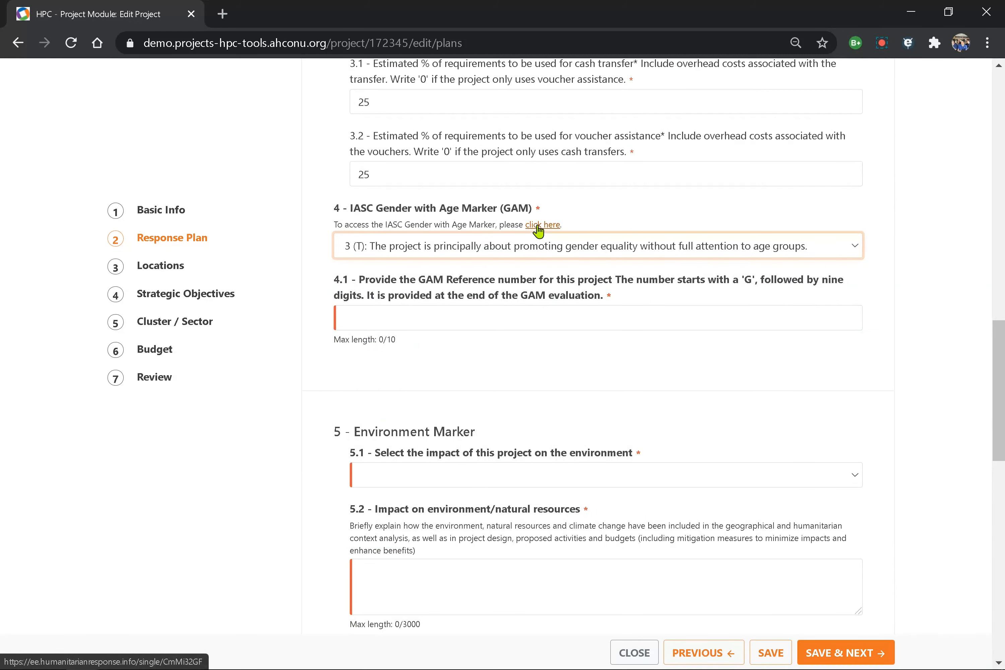
- Open the Gender with Age Marker form as a new test-only project without reference
left_click(538, 225)
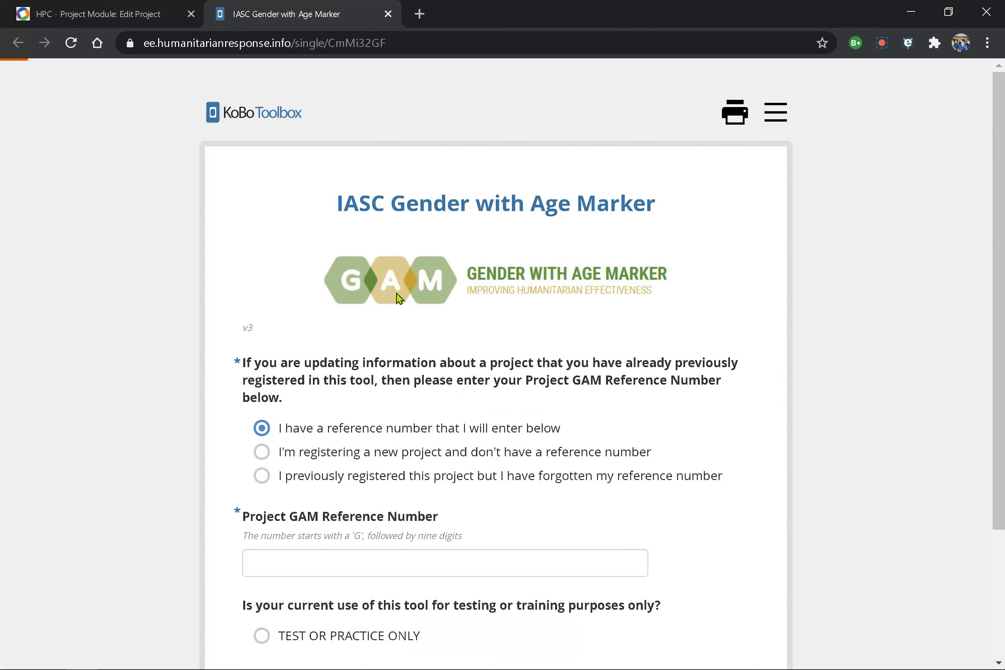
scroll(399, 294, "down", 3)
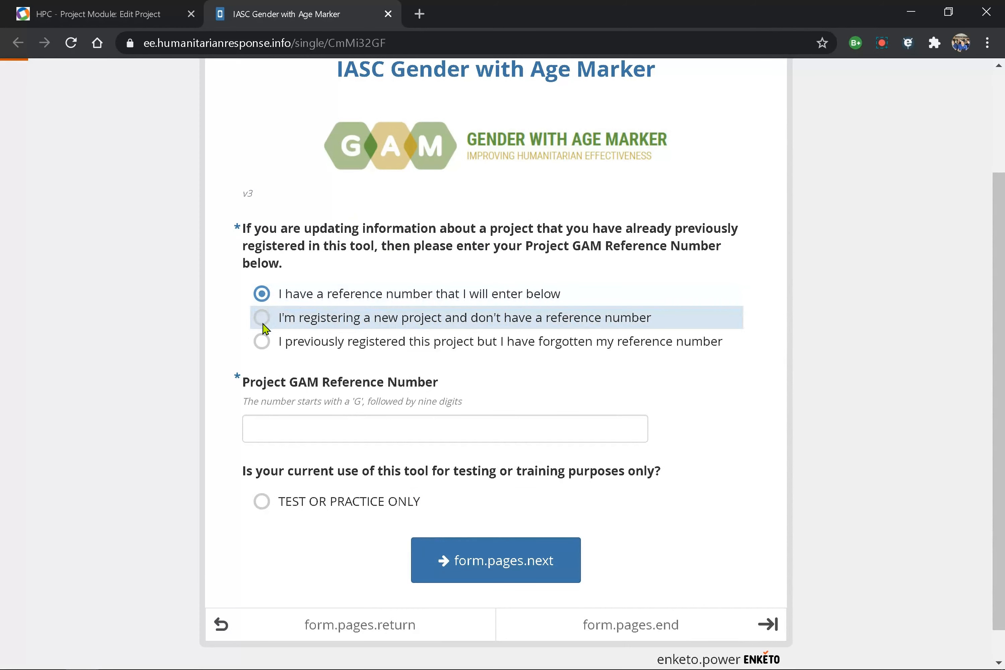
left_click(263, 322)
left_click(263, 474)
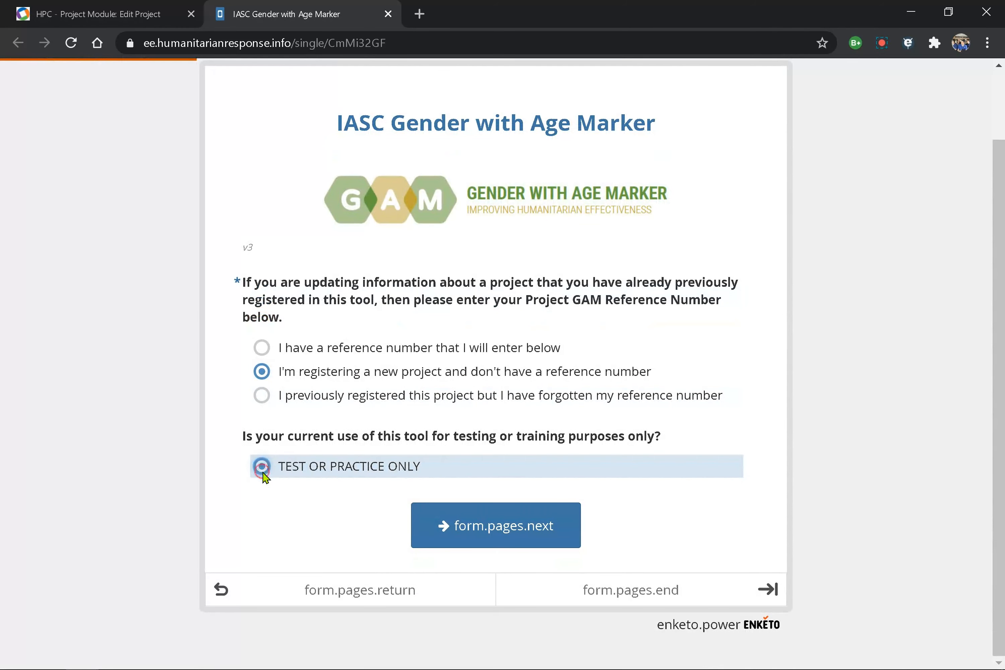
left_click(487, 542)
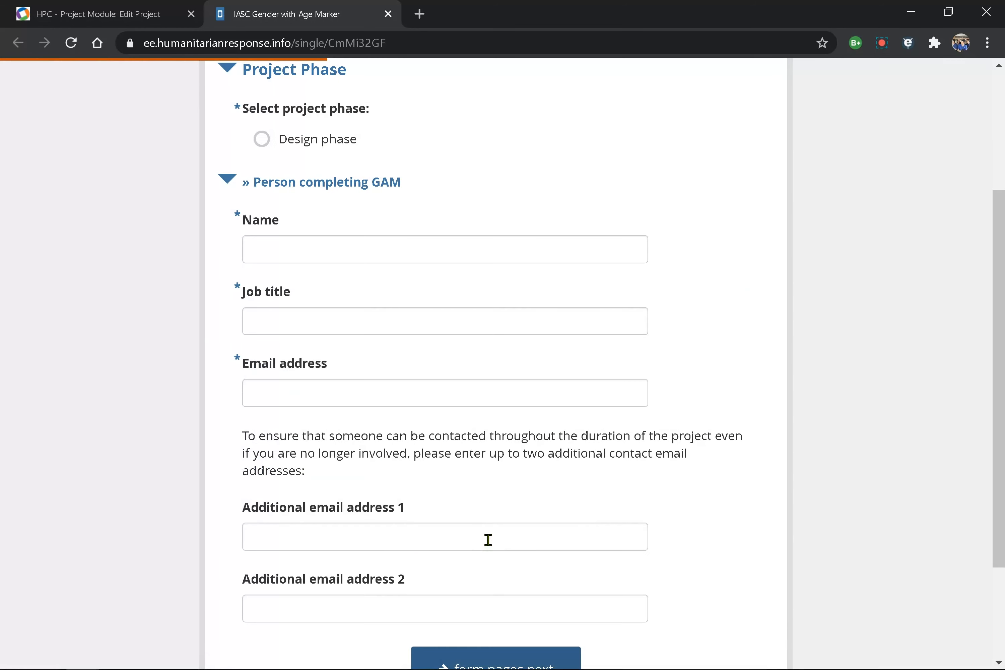
- Skip to the final GAM page, copy the reference number, and return to HPC
scroll(488, 539, "down", 3)
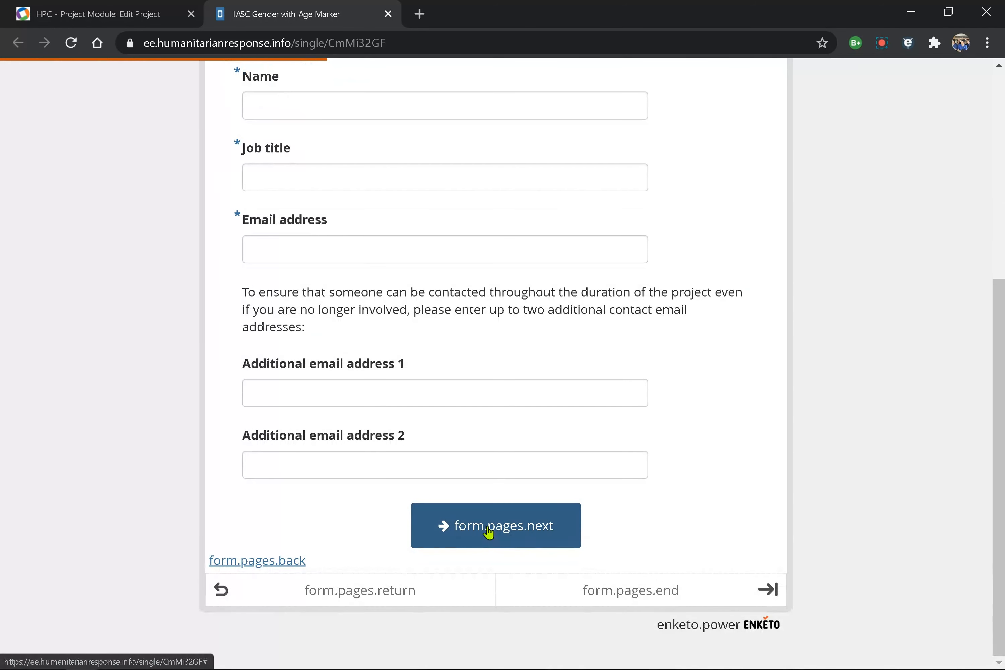
left_click(488, 527)
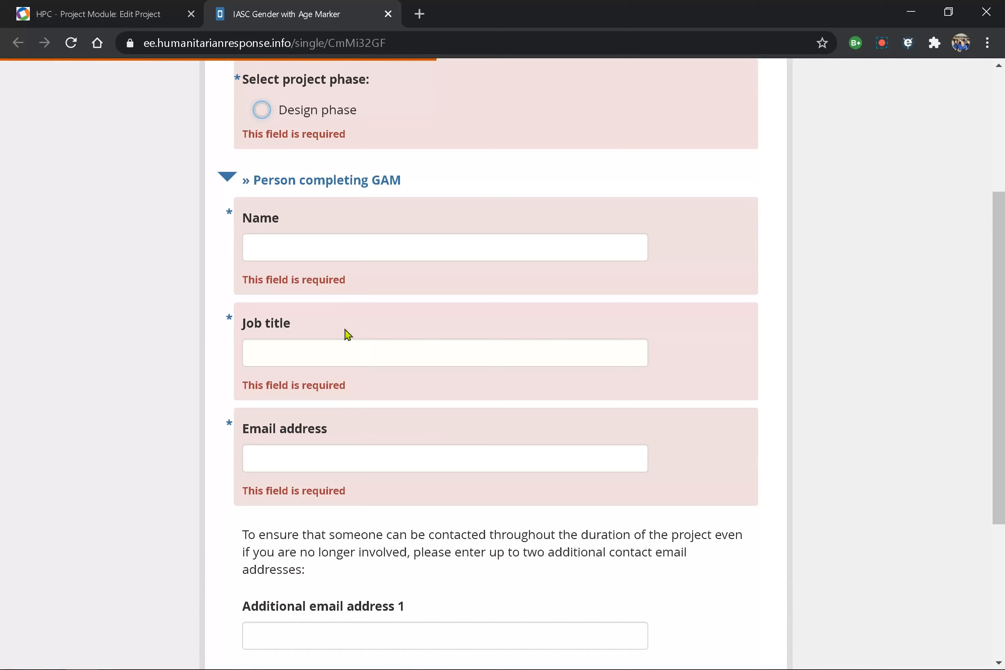
scroll(372, 447, "down", 5)
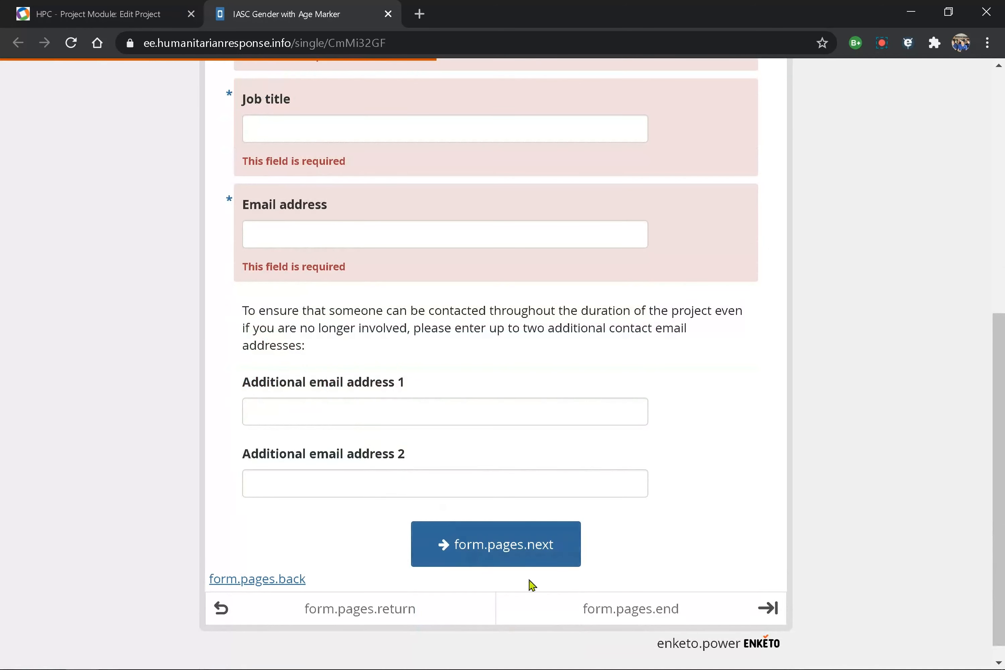
left_click(615, 622)
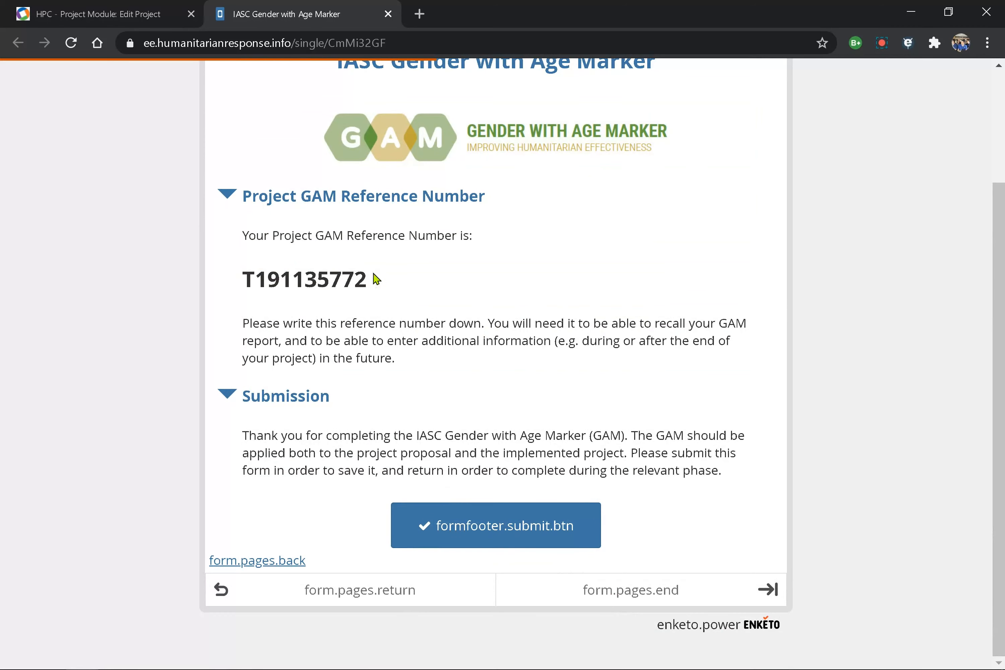
left_click_drag(375, 289, 236, 272)
key("ctrl+c")
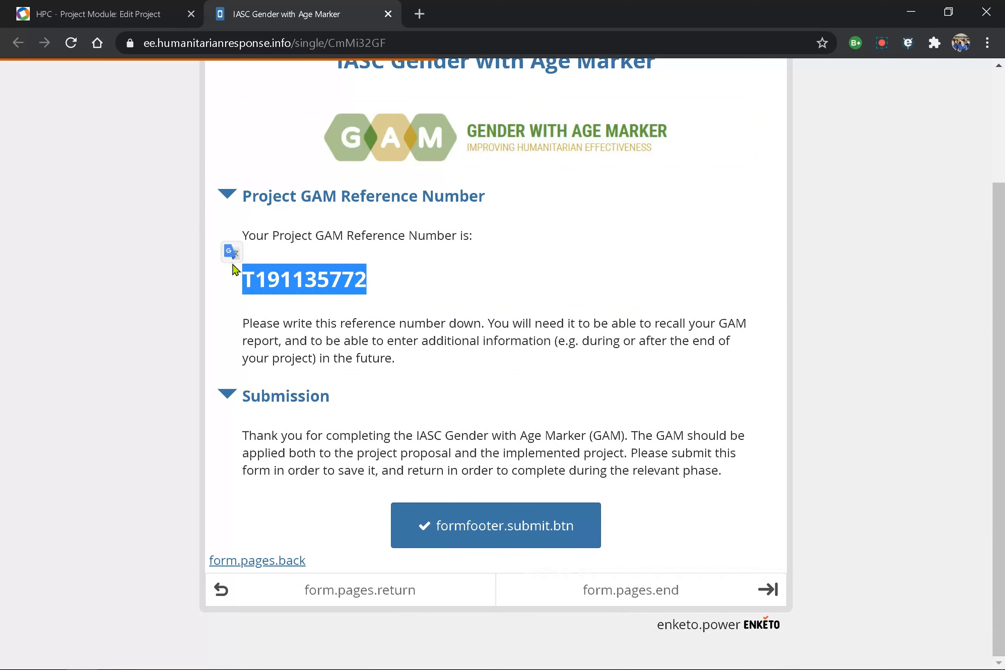
left_click(100, 14)
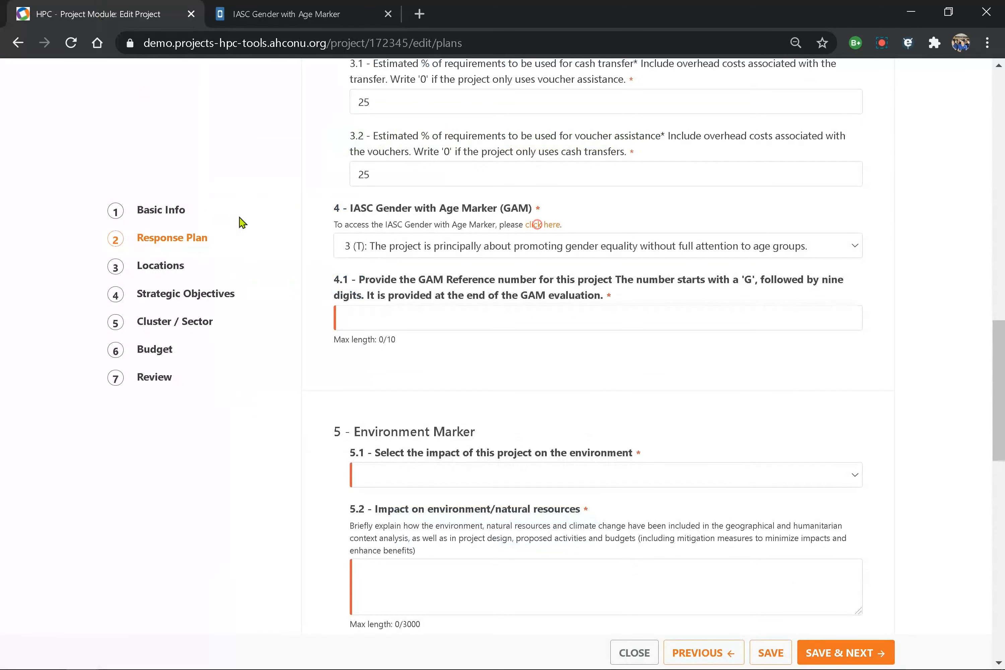
- Paste the GAM reference number into field 4.1
left_click(374, 315)
key("ctrl+v")
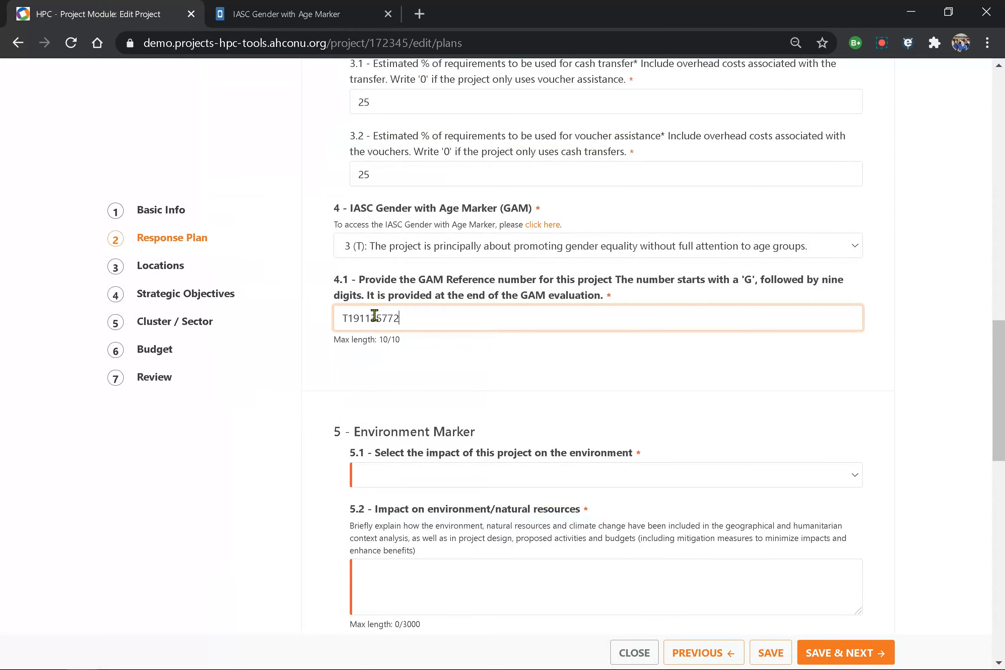
scroll(375, 316, "down", 3)
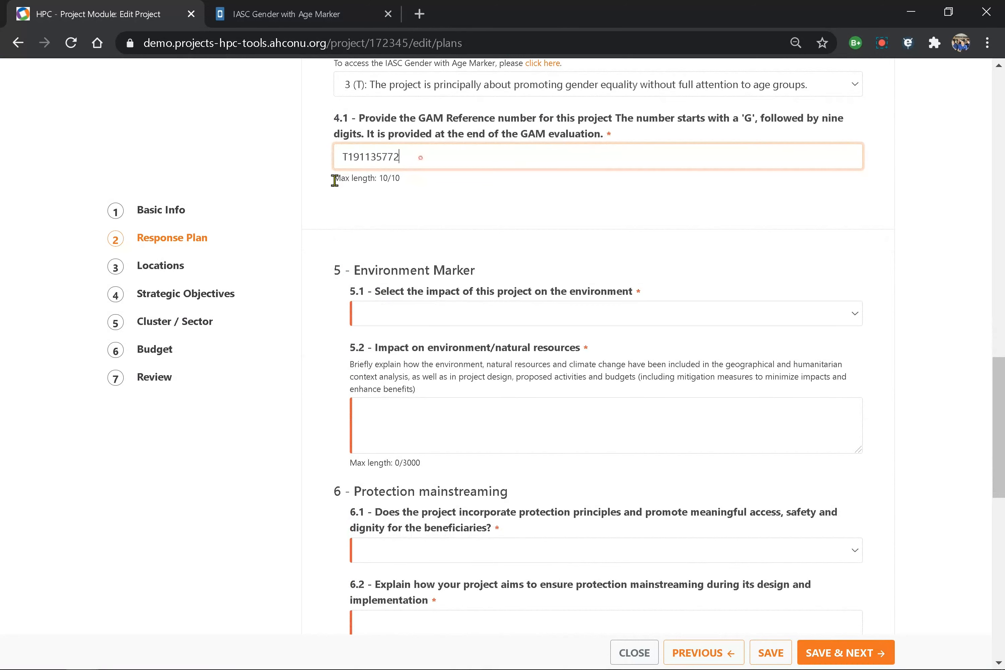
left_click_drag(408, 162, 318, 176)
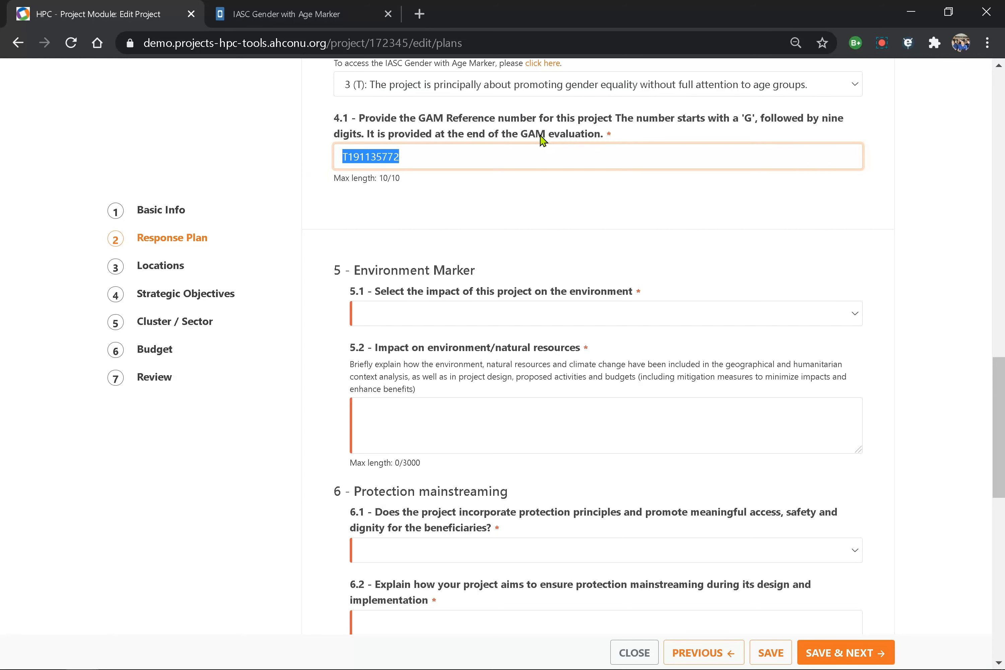
- Set environment marker 5.1 to 'A: Neutral impact on environment with NO mitigation'
scroll(360, 294, "down", 2)
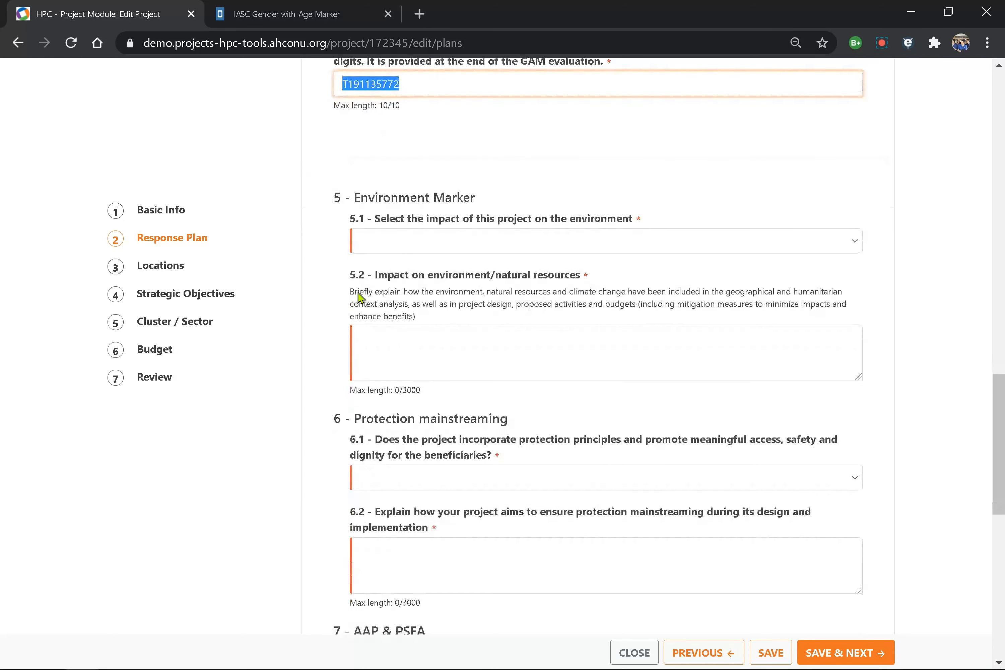
left_click(389, 229)
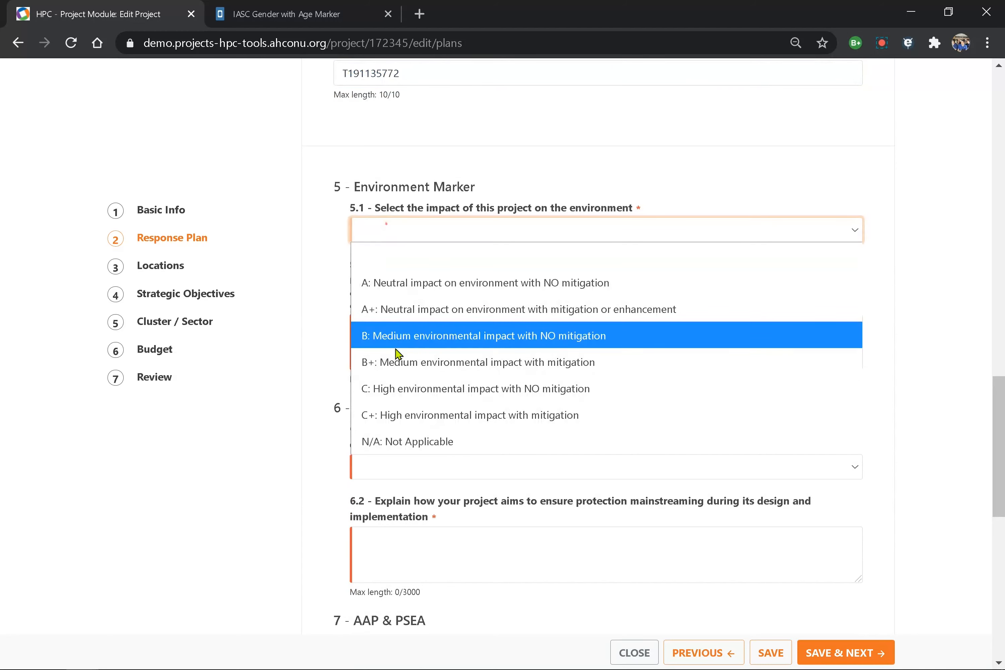
left_click(401, 334)
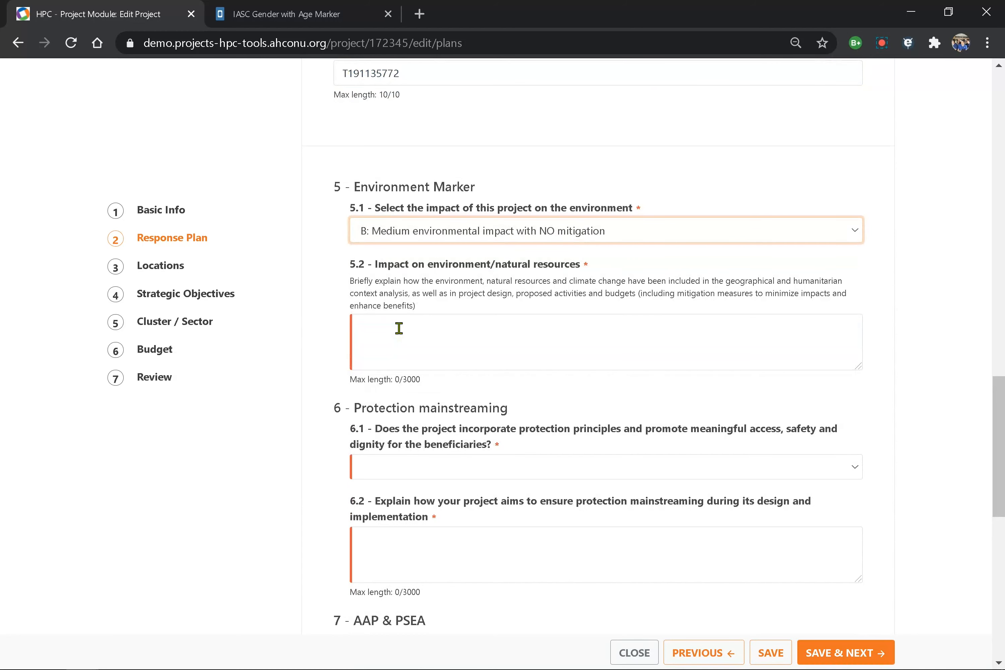
scroll(399, 328, "down", 2)
key("Up")
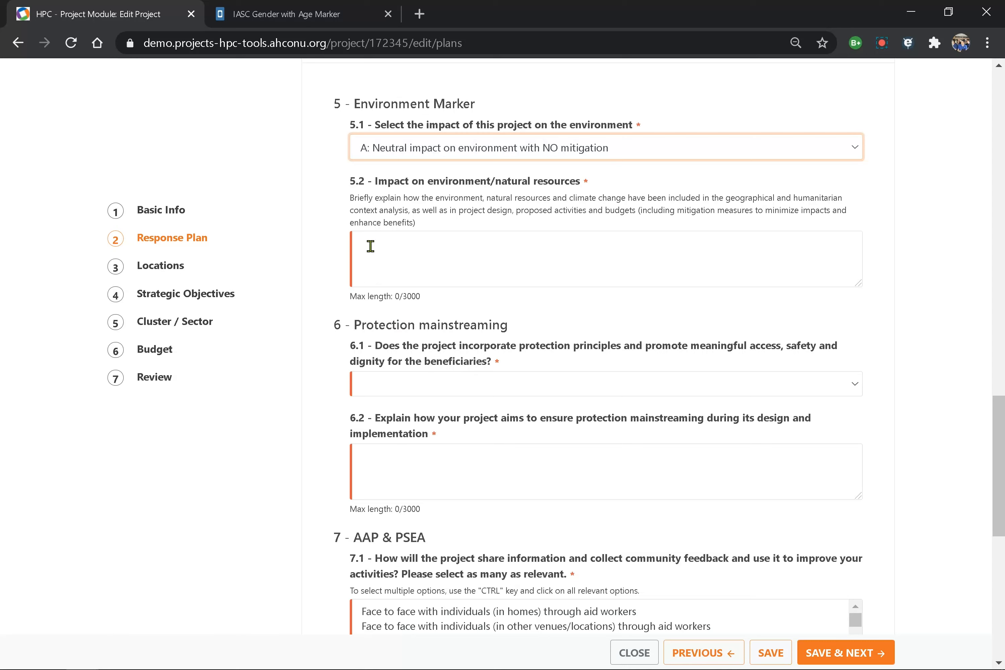
left_click(392, 235)
- Enter 'sdfg' in 5.2, answer 6.1 '3=Yes, room for improvement', and 'asdfasfd' in 6.2
type("sdfg")
scroll(391, 281, "down", 1)
left_click(388, 330)
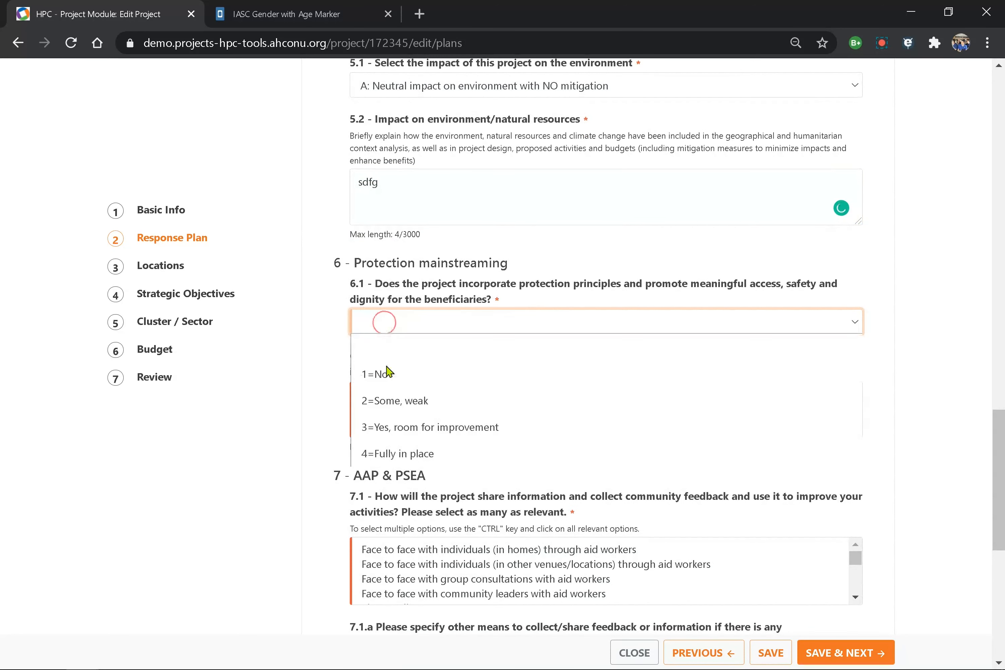
left_click(393, 427)
scroll(395, 428, "down", 2)
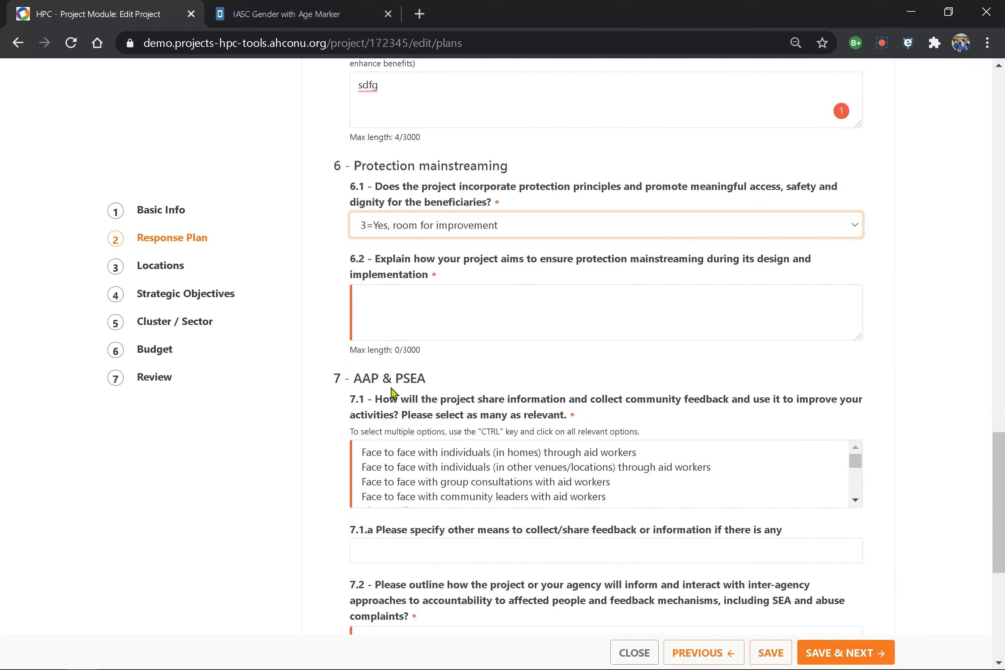
left_click(390, 297)
type("asdfasfd")
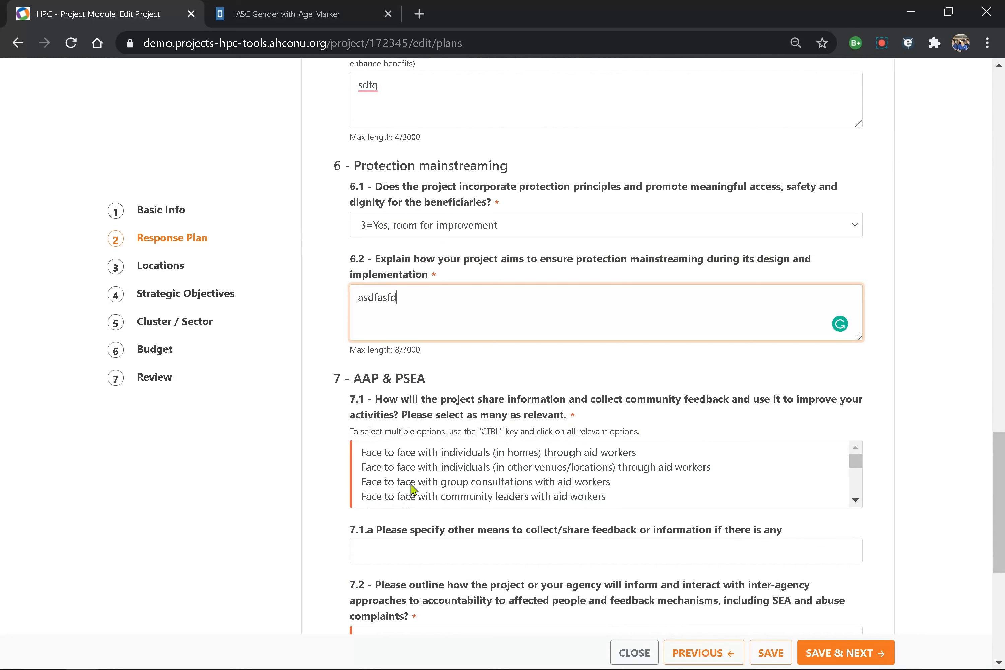
- Set the 7.1 feedback means to 'Other - please specify'
scroll(413, 489, "down", 2)
scroll(413, 490, "up", 1)
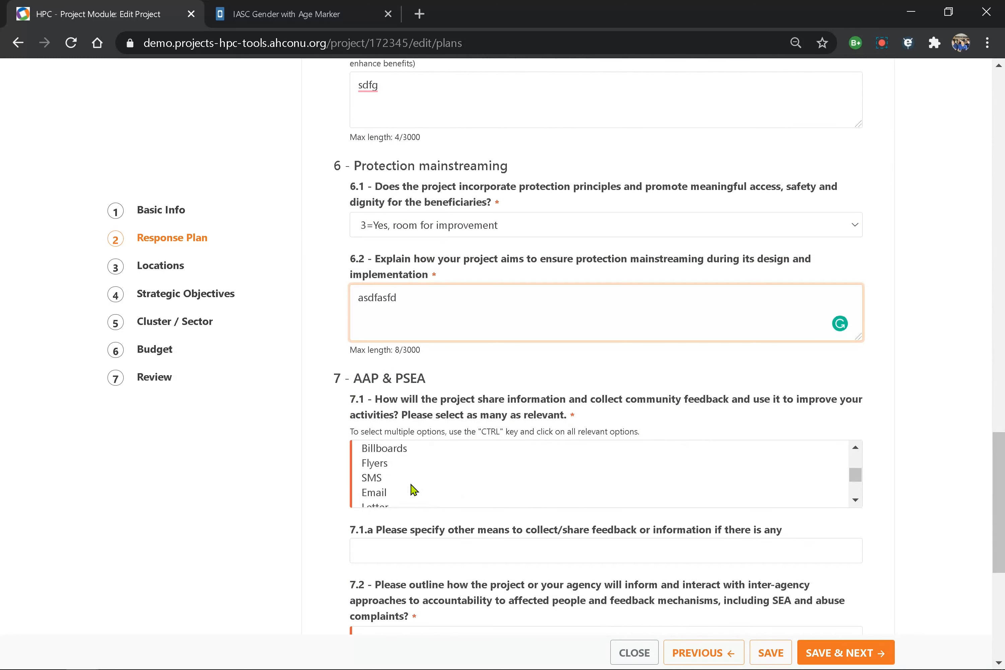
left_click(373, 478, "shift")
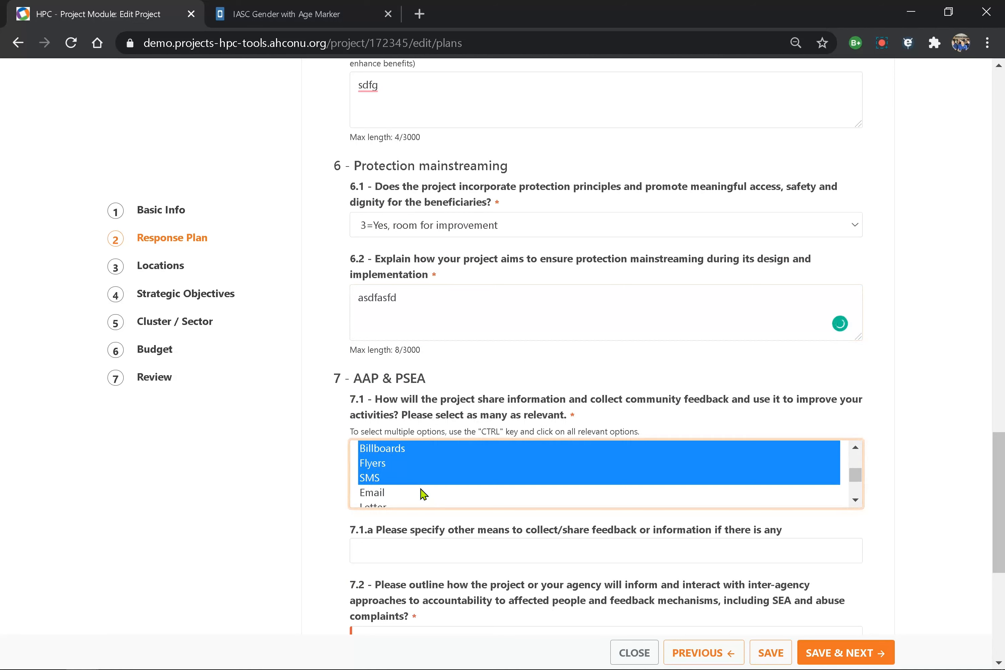
scroll(423, 494, "down", 2)
scroll(423, 494, "up", 3)
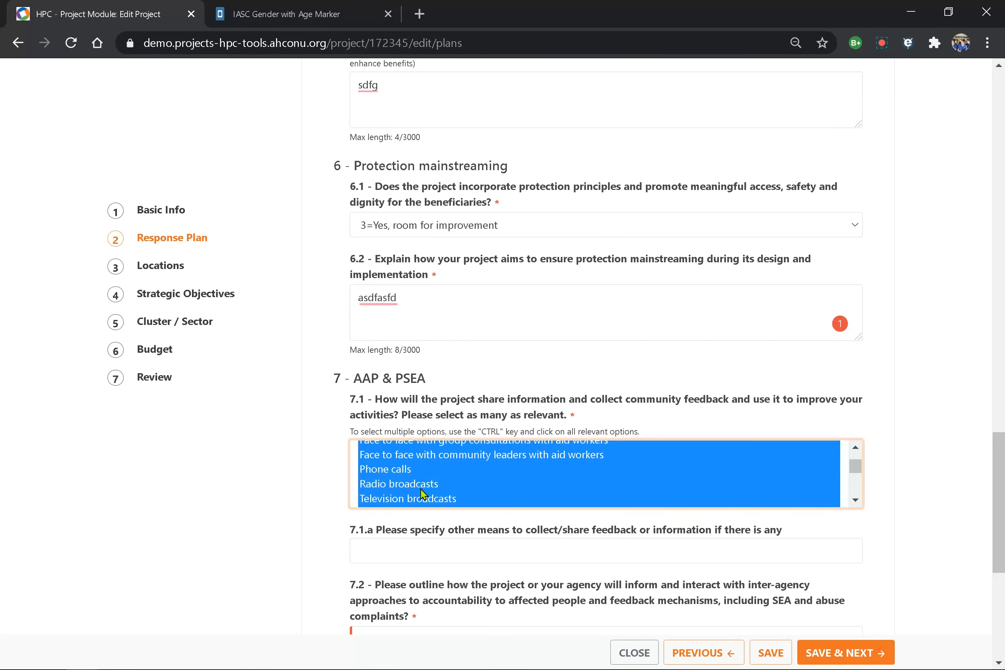
left_click(402, 471)
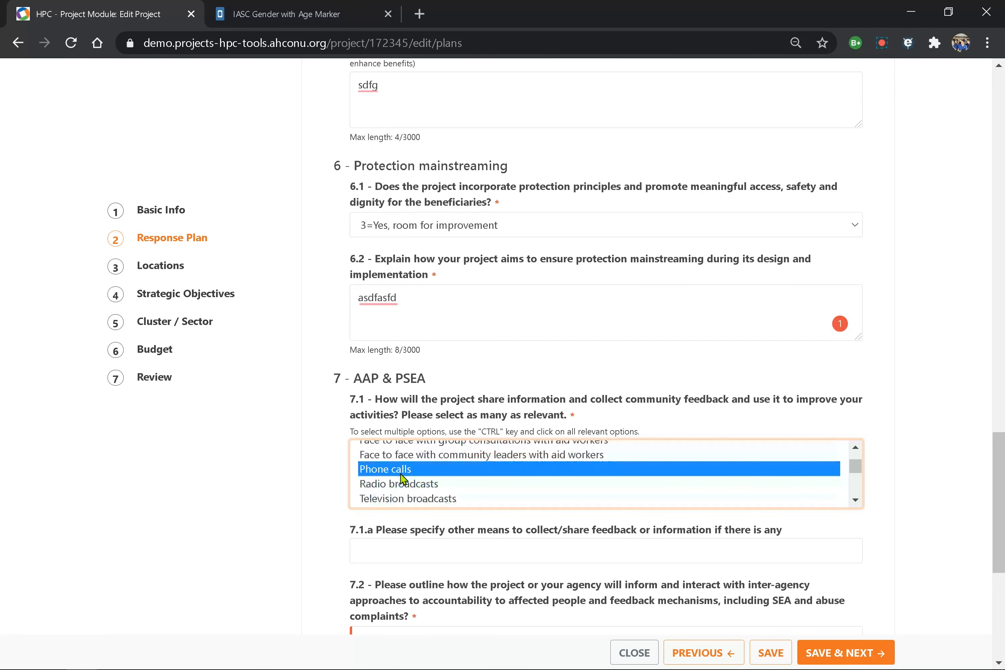
left_click(385, 485, "ctrl")
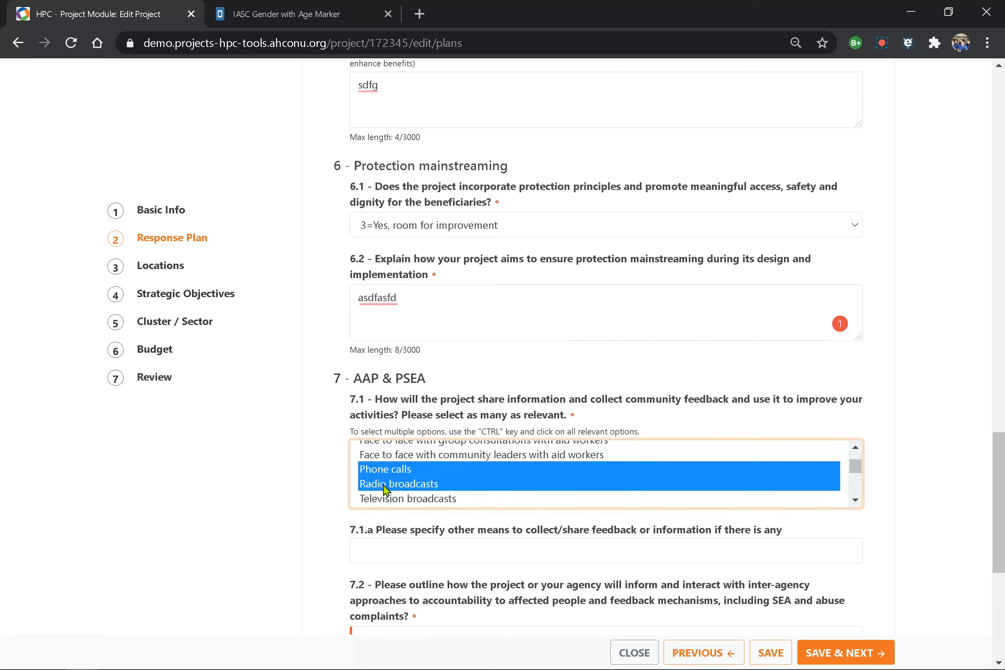
scroll(386, 491, "down", 2)
scroll(695, 382, "down", 5)
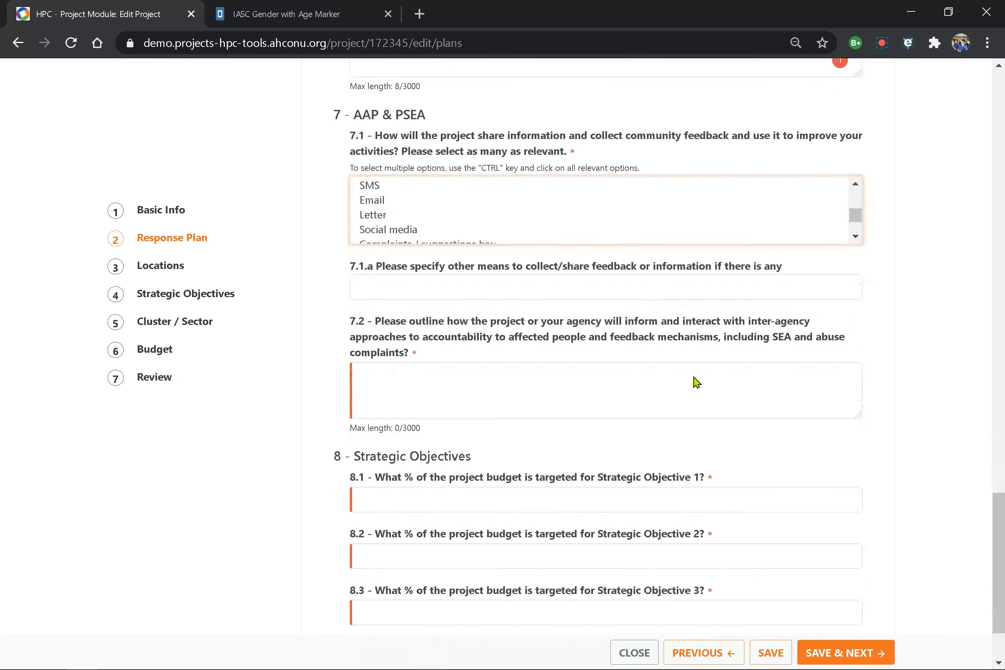
left_click(382, 283)
left_click(386, 213, "ctrl")
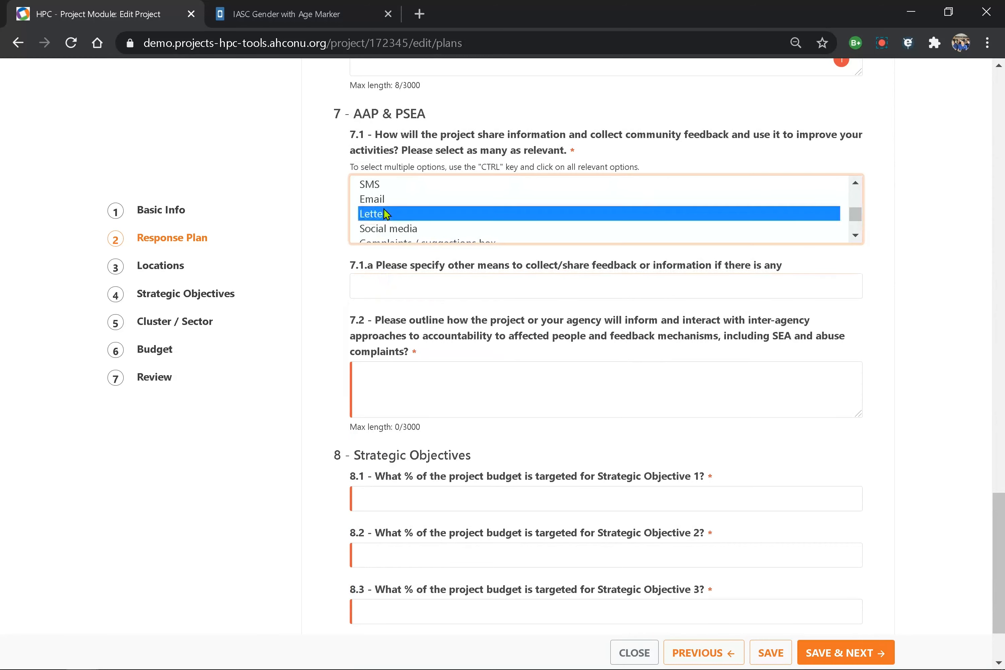
scroll(386, 214, "down", 5)
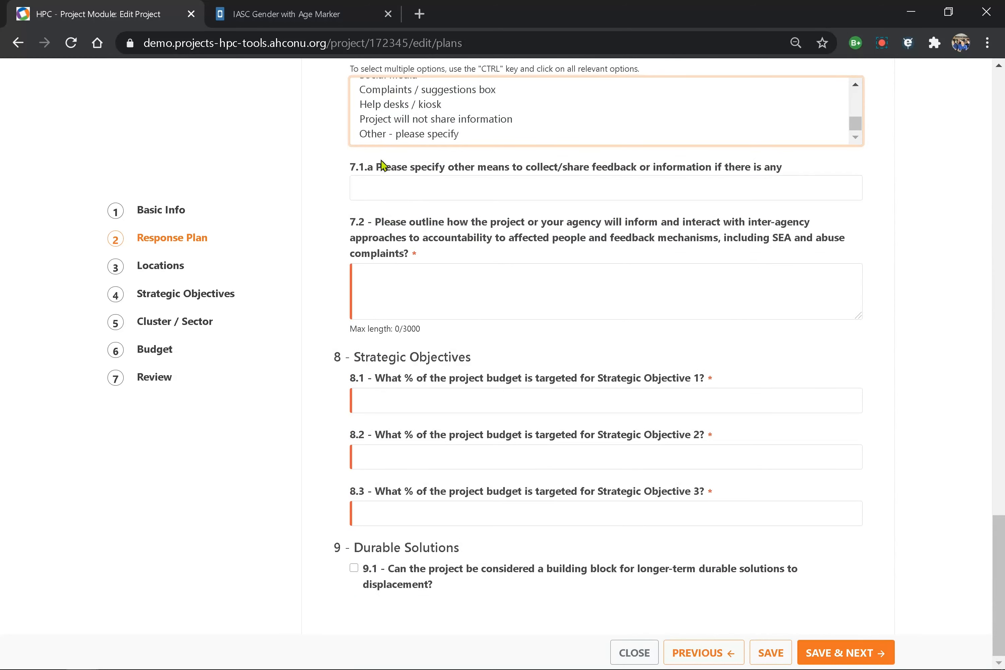
left_click(384, 137, "ctrl")
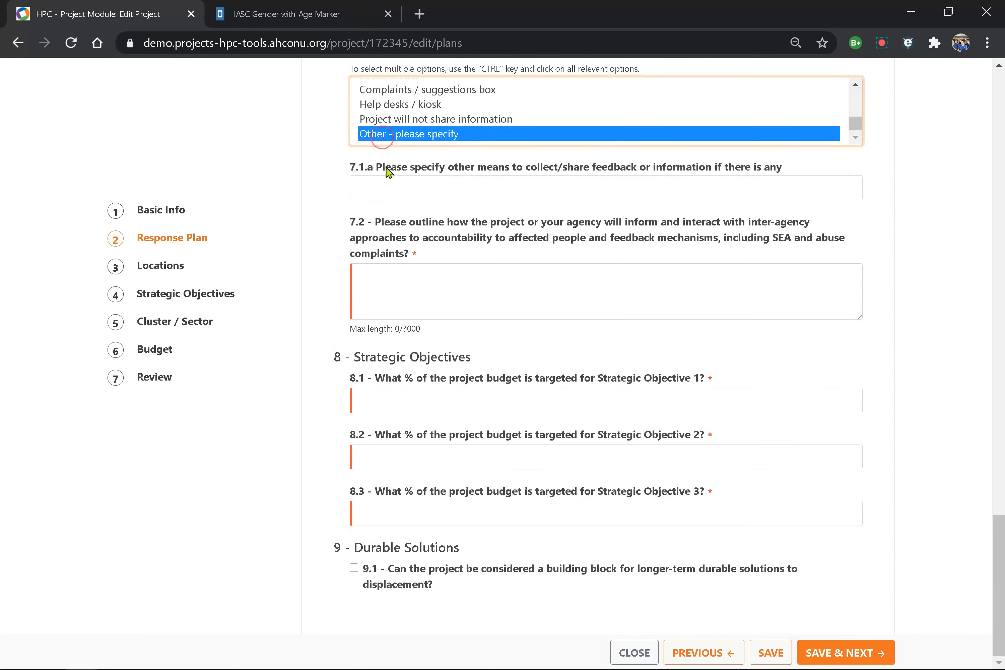
- Enter 'NA' in 7.1.a and 'asdfasdf' as the 7.2 answer
left_click(396, 184)
type("NA")
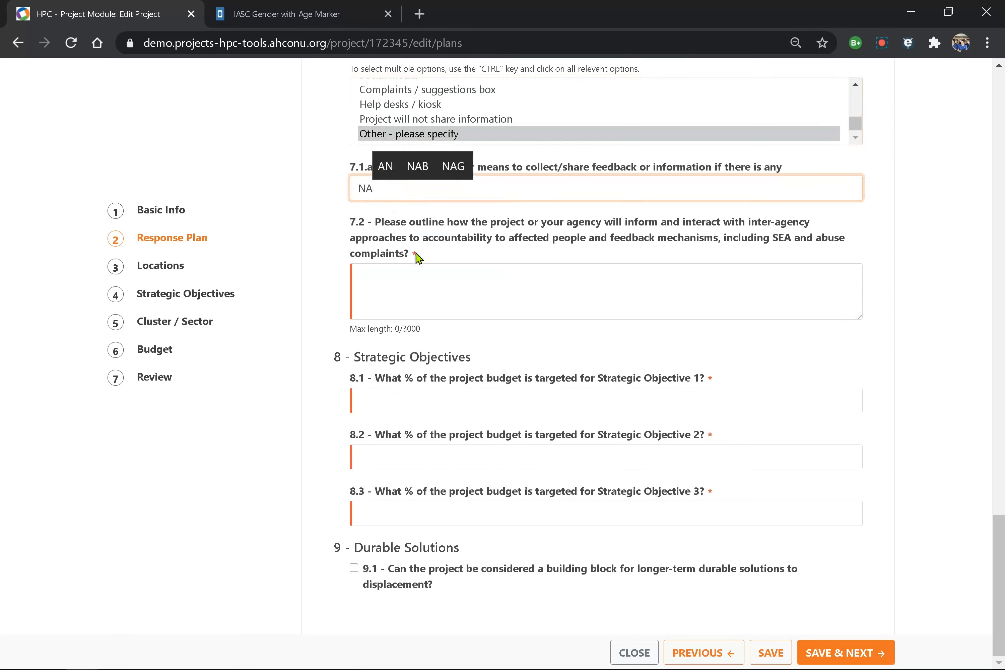
left_click(406, 281)
type("asdfasdf")
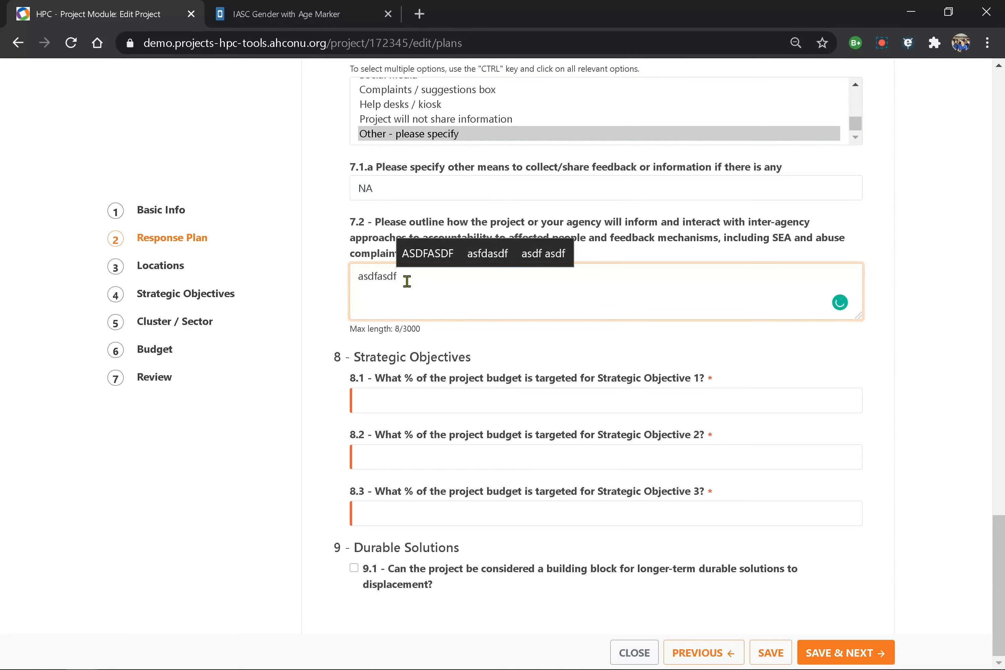
left_click(275, 395)
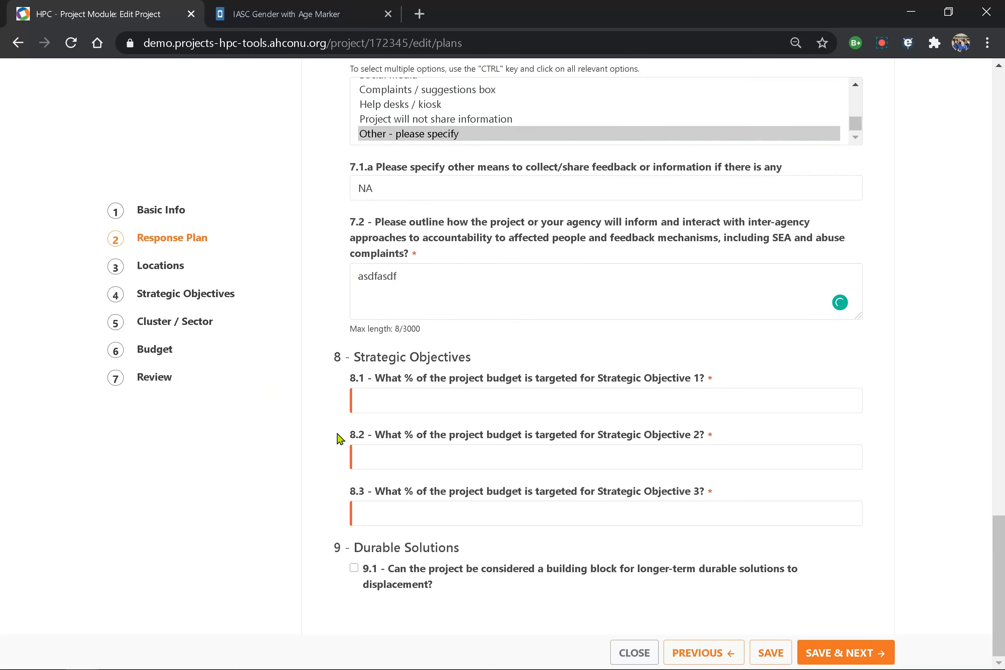
- Enter strategic objective shares of 10, 100 and 30 percent in 8.1–8.3
left_click(389, 396)
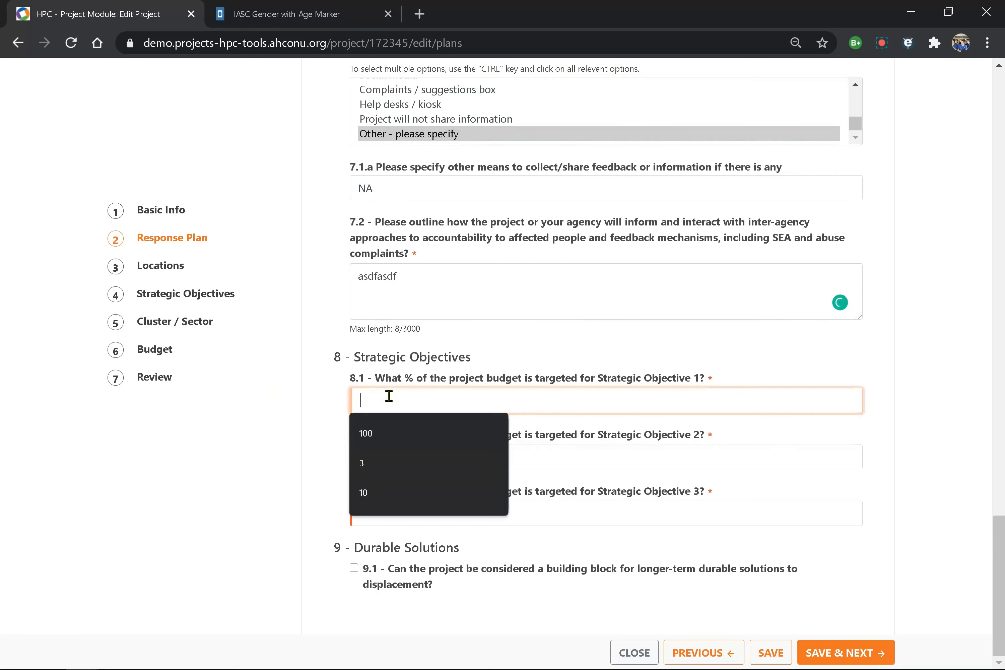
left_click(540, 459)
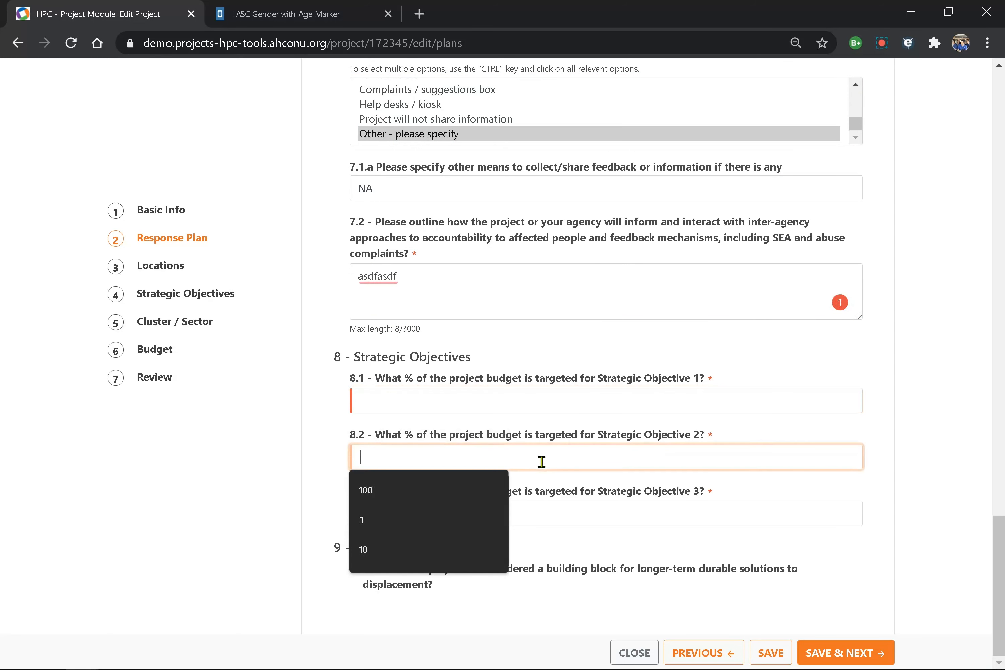
left_click(471, 396)
type("1")
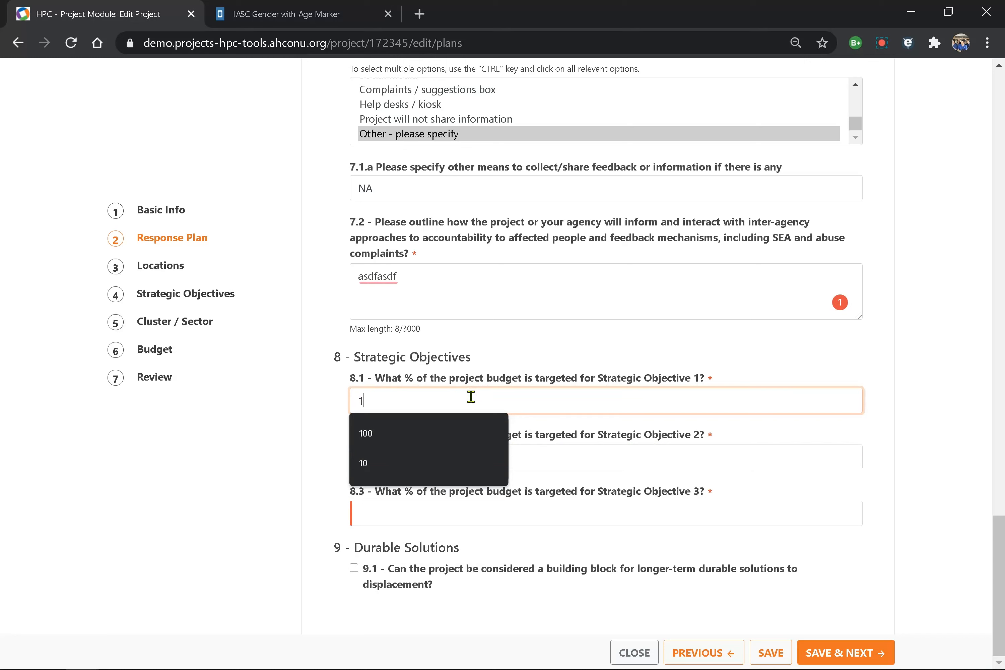
type("0")
left_click(547, 457)
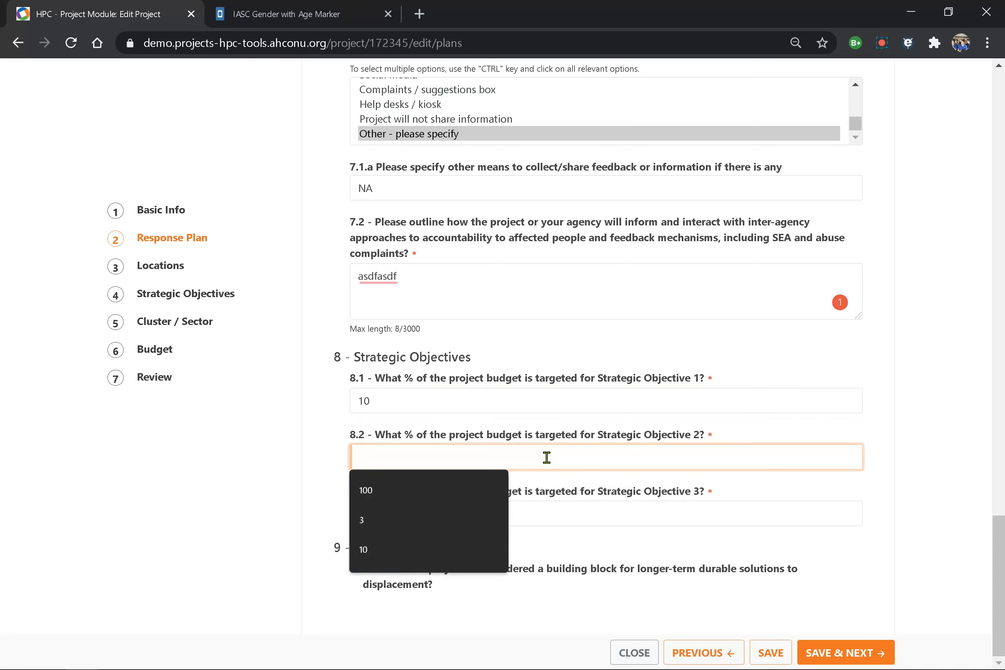
type("100")
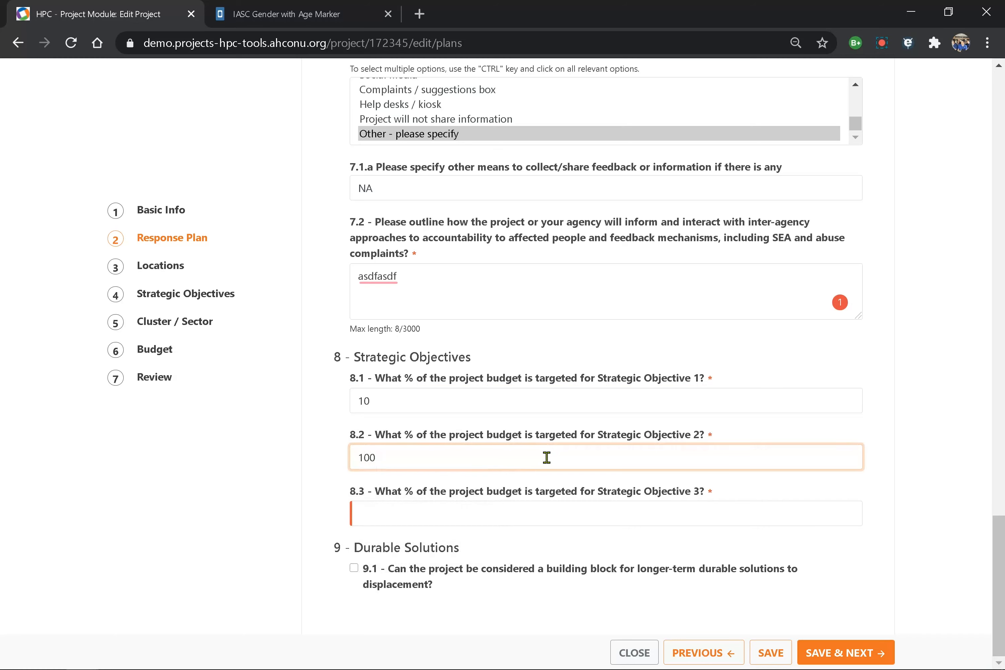
left_click(416, 506)
type("30")
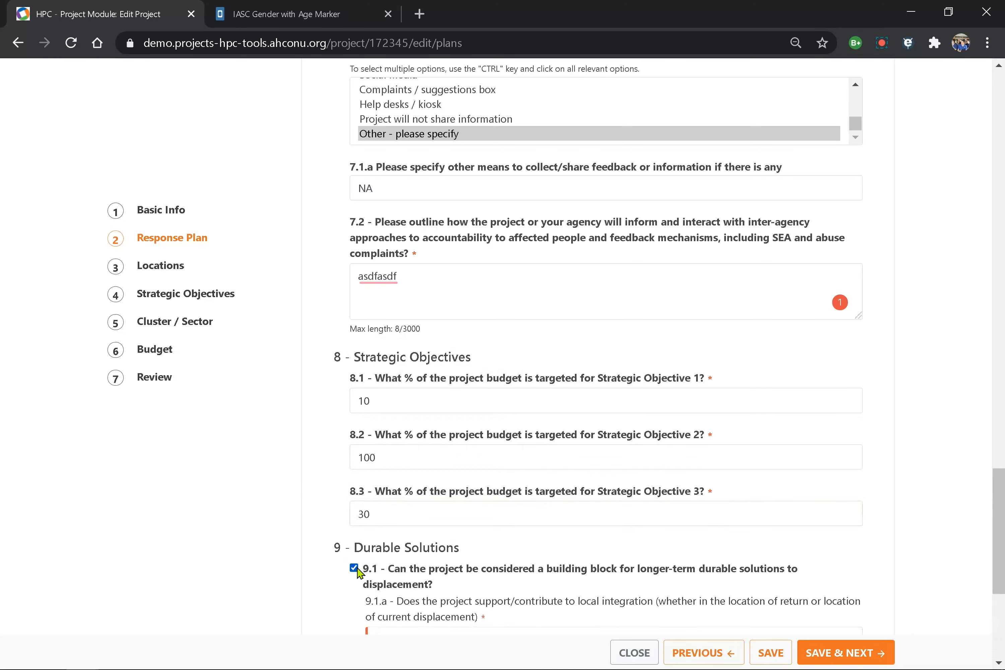
- Mark durable solutions: 9.1.a Yes, returnees and returning communities, 9.1.c and 9.1.d No; save
left_click(353, 568)
scroll(359, 568, "down", 7)
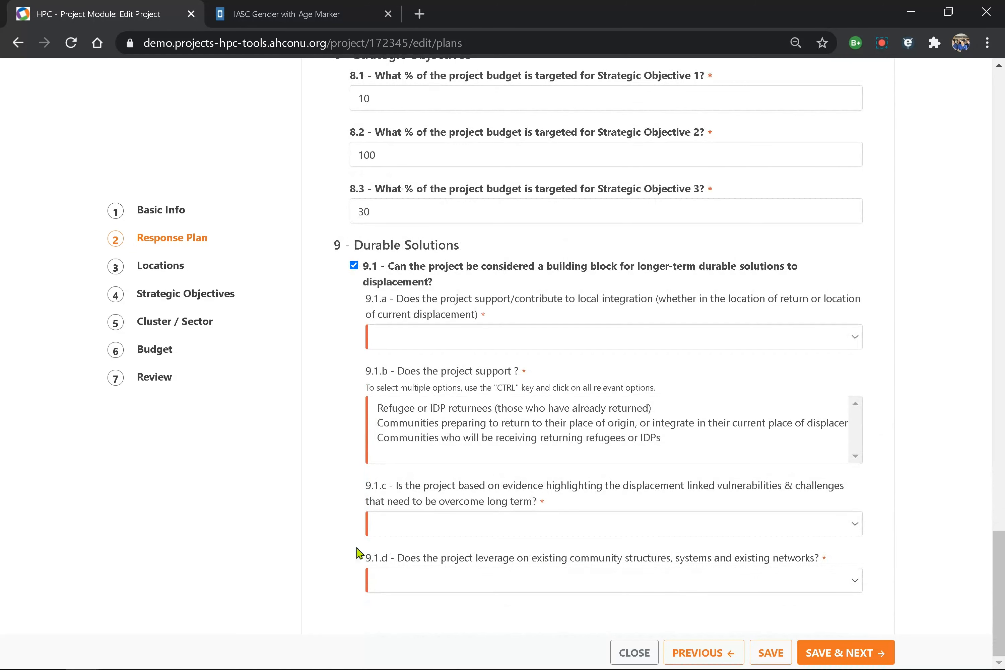
left_click(403, 335)
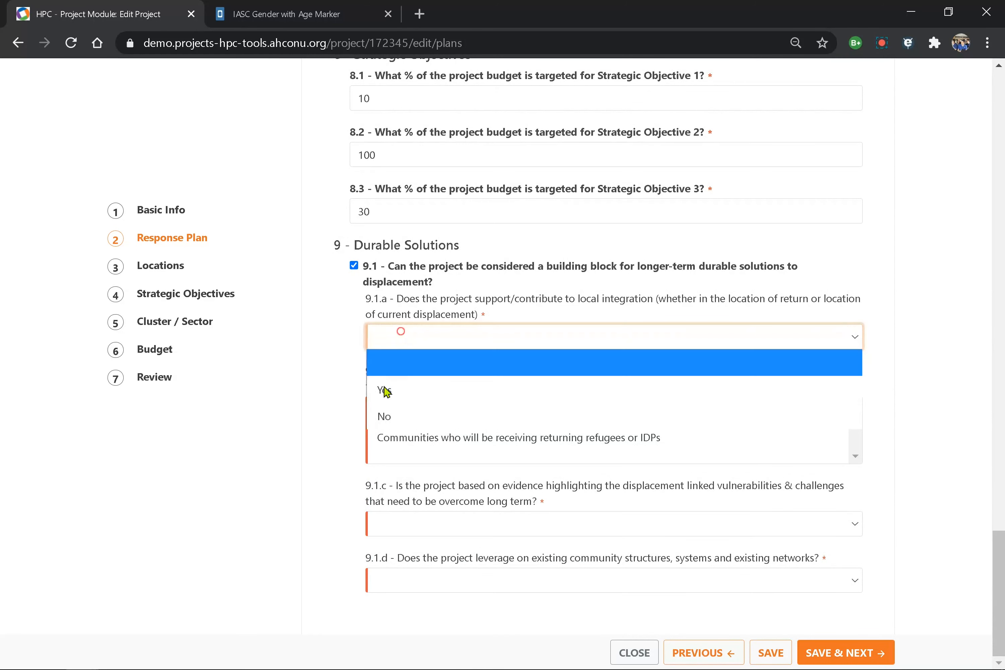
left_click(389, 395)
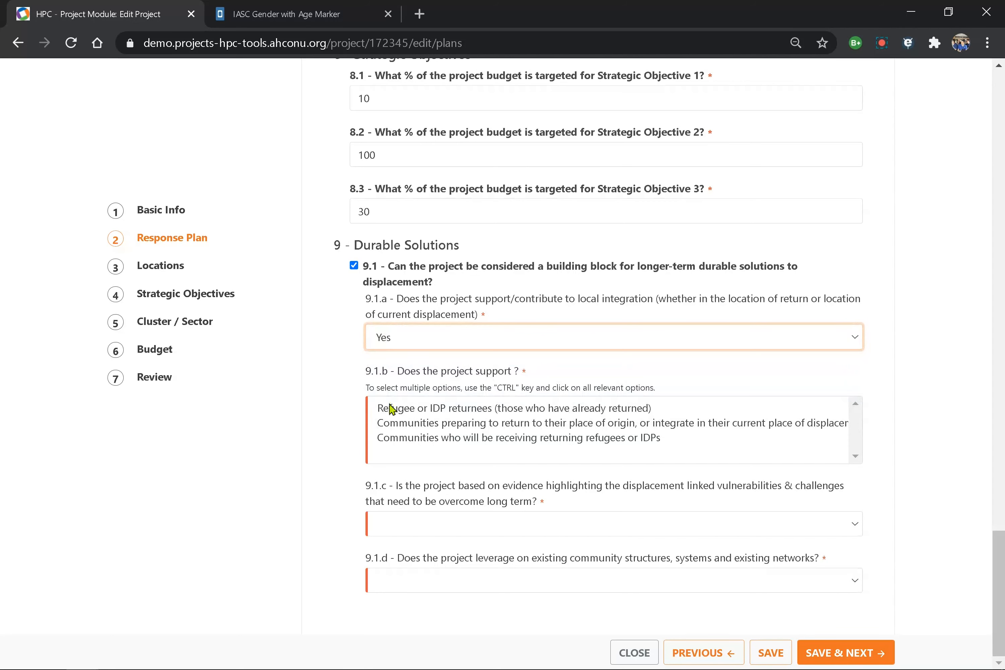
left_click(392, 411)
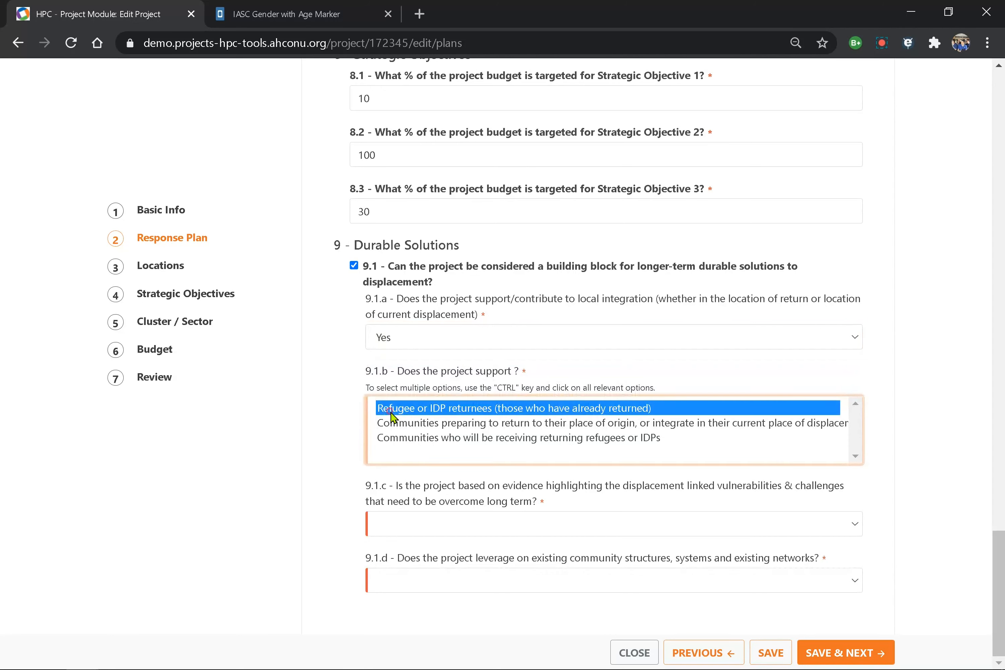
left_click(393, 425, "ctrl")
left_click(398, 531)
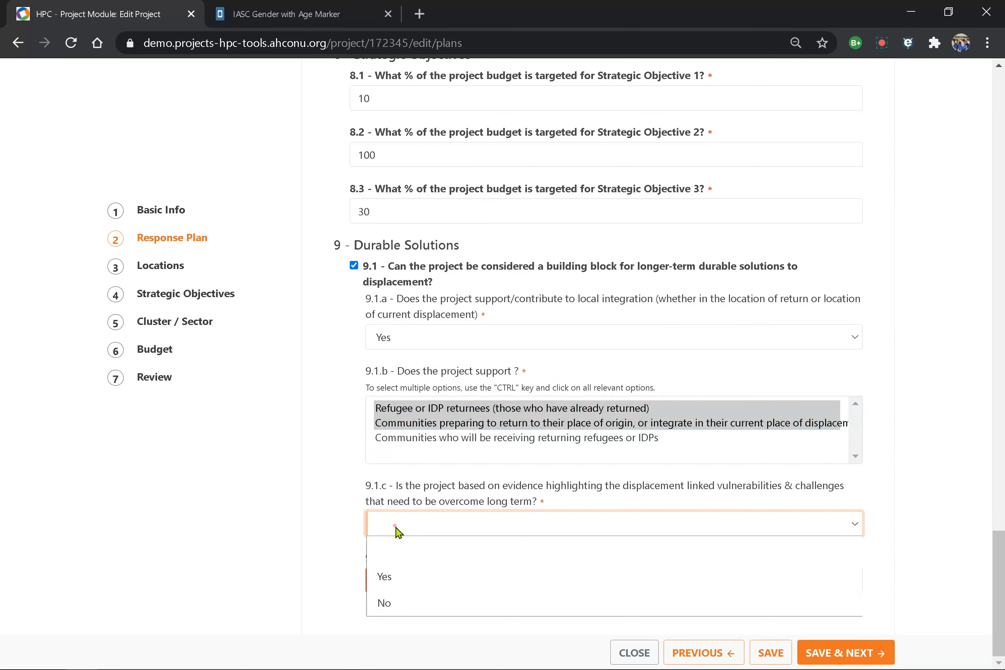
left_click(388, 604)
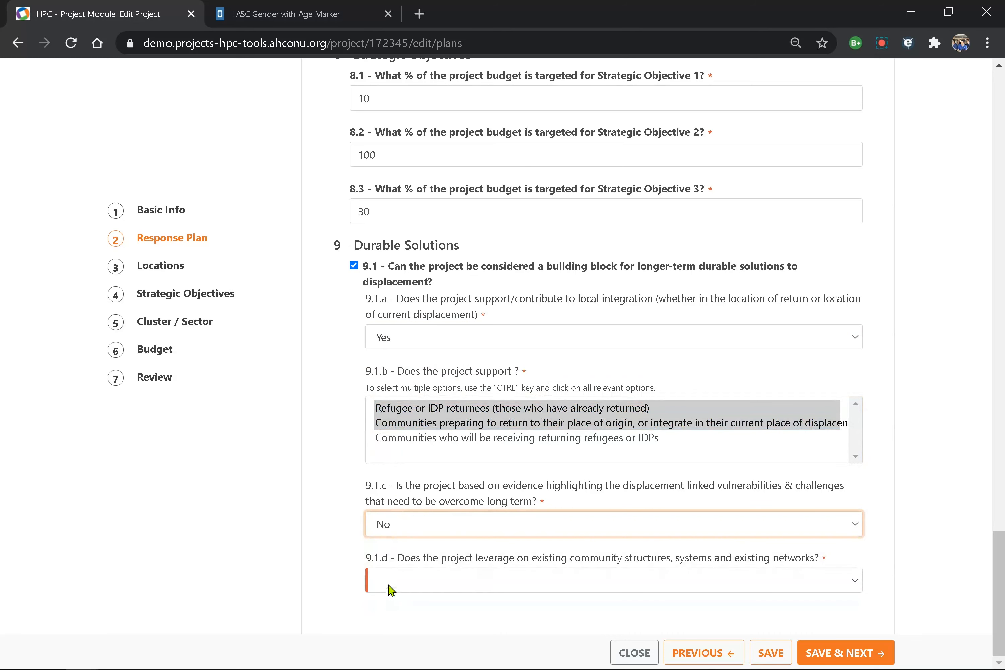
left_click(388, 581)
left_click(391, 557)
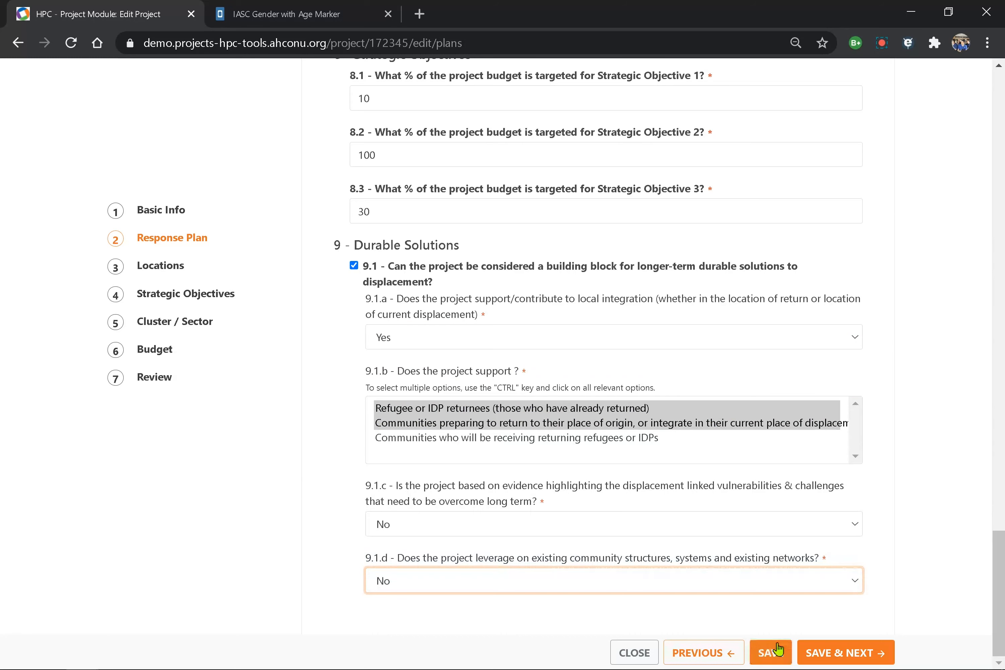
left_click(829, 656)
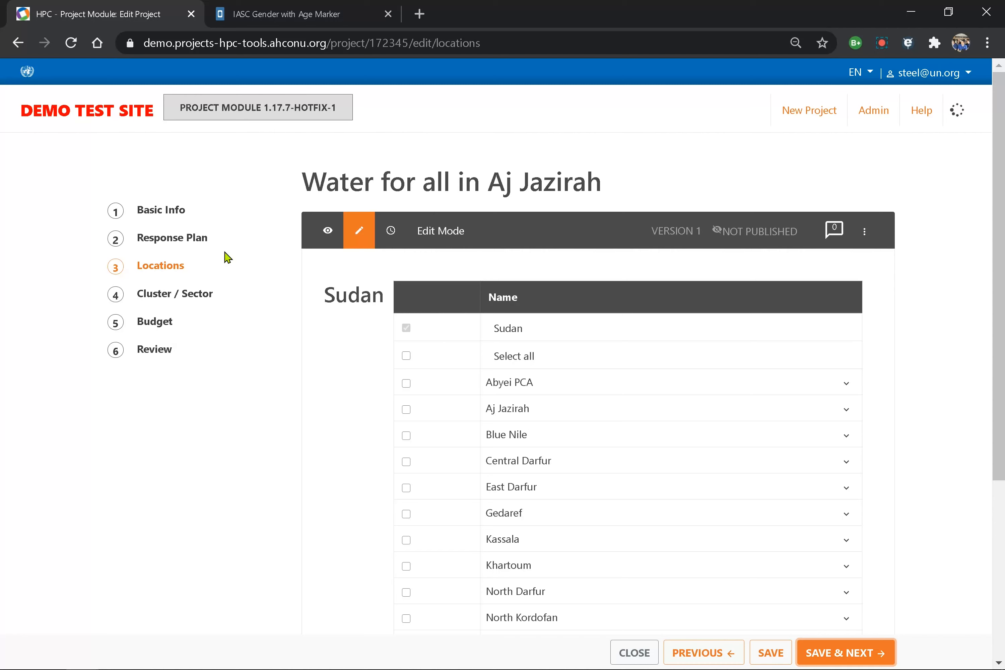
- Tick Aj Jazirah with all nine of its localities and save the locations
left_click(407, 410)
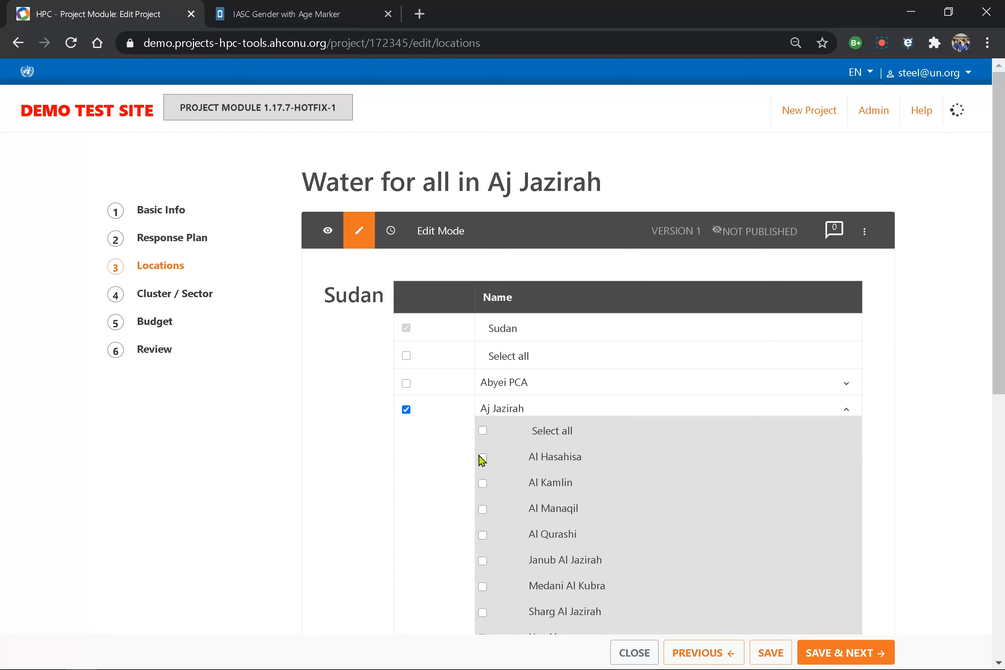
left_click(483, 432)
scroll(397, 487, "down", 2)
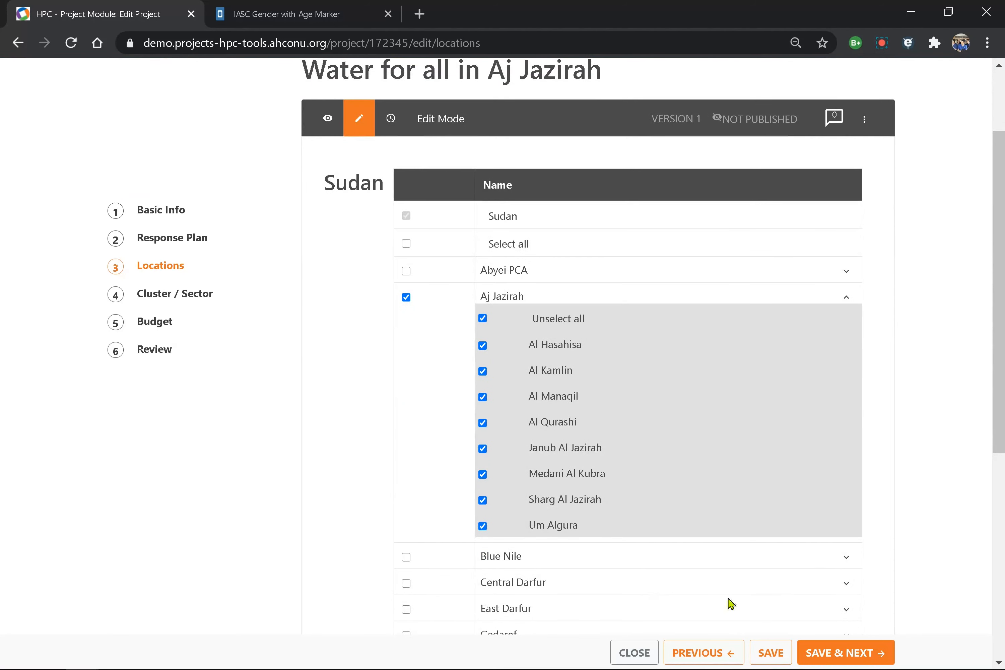
left_click(824, 654)
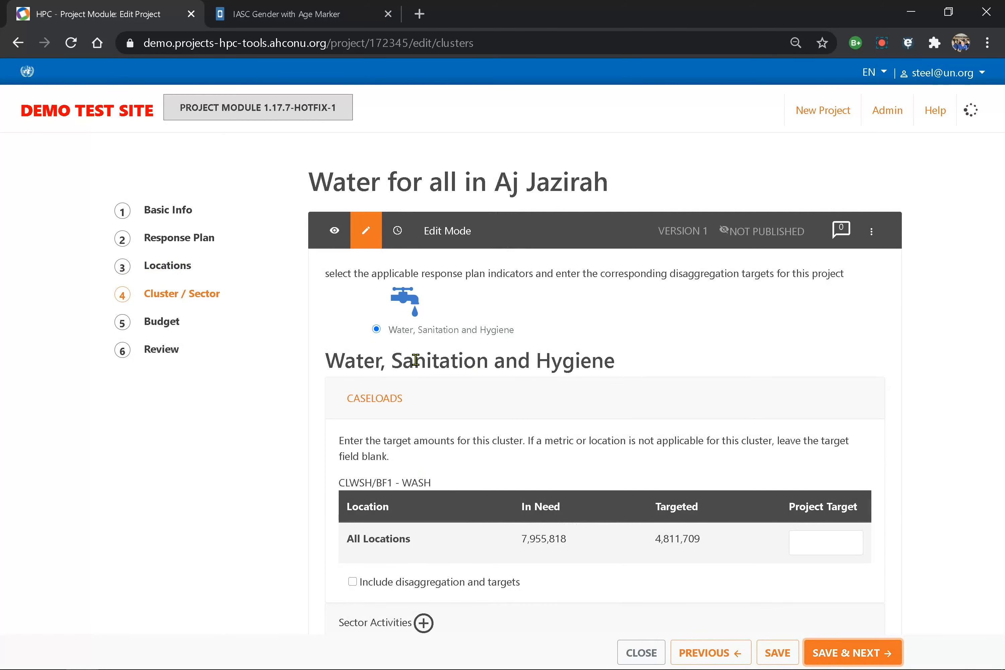
- Set the WASH project target to 1000 and turn on disaggregation by location
left_click(810, 541)
type("1000")
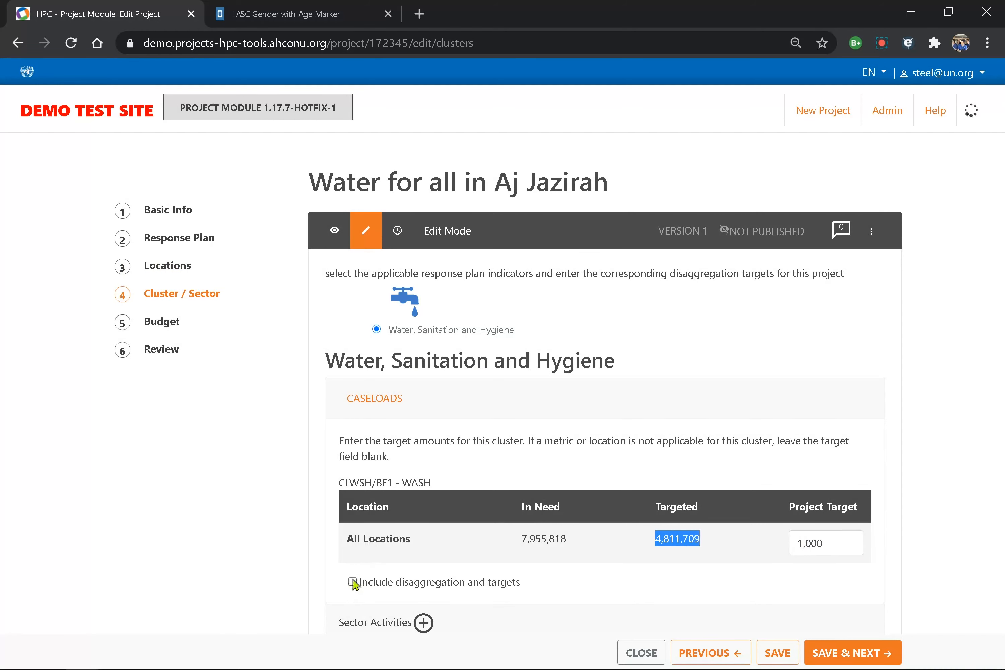
left_click(353, 582)
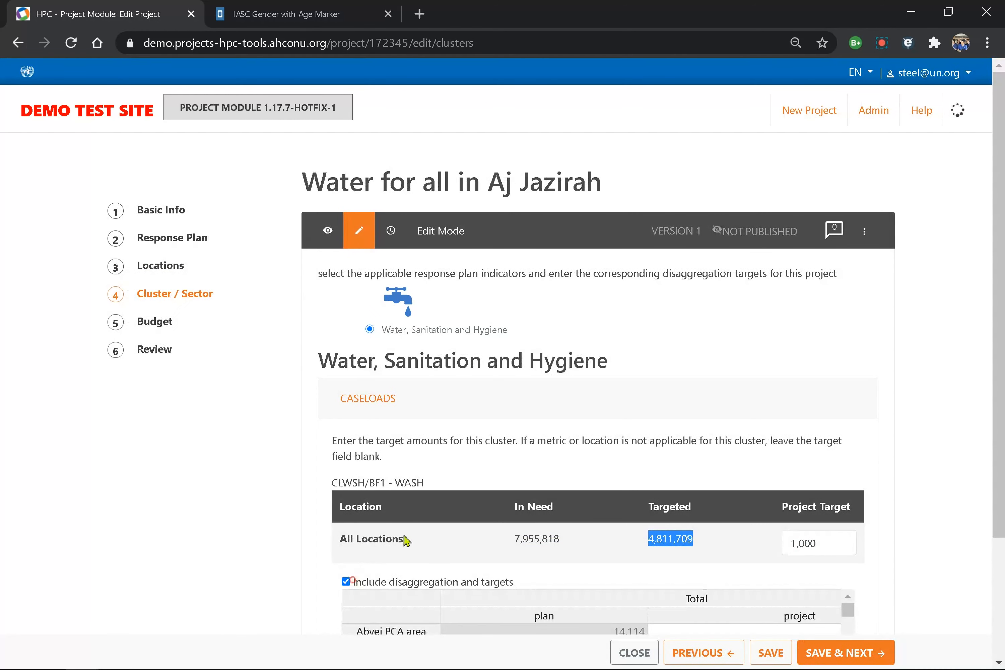
scroll(464, 511, "down", 3)
scroll(466, 512, "down", 5)
scroll(465, 511, "up", 8)
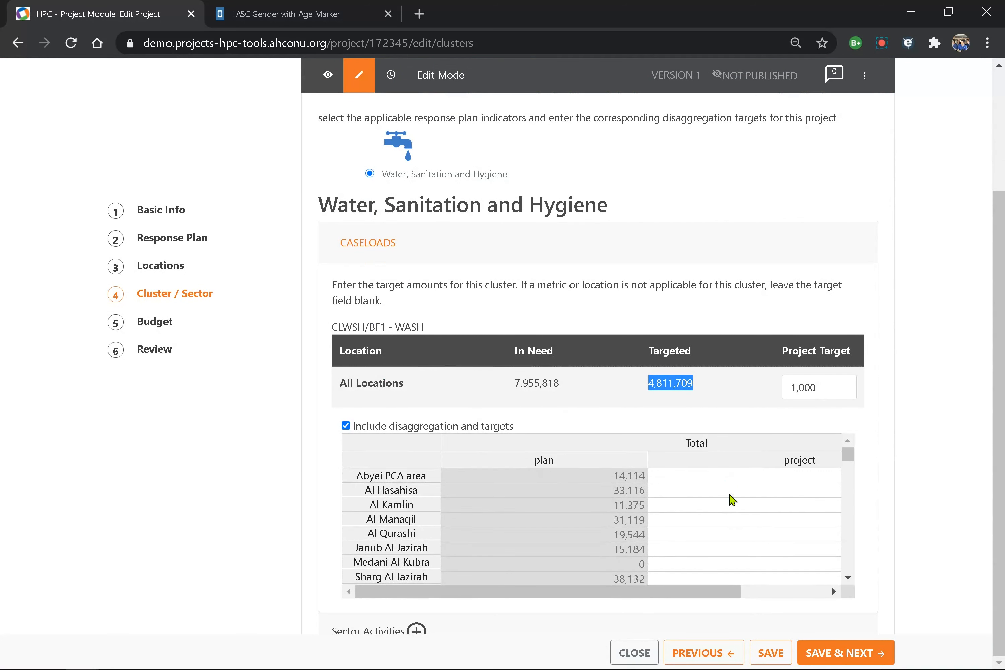
- Enter project targets of 500 each for Al Hasahisa and Al Kamlin
left_click(730, 494)
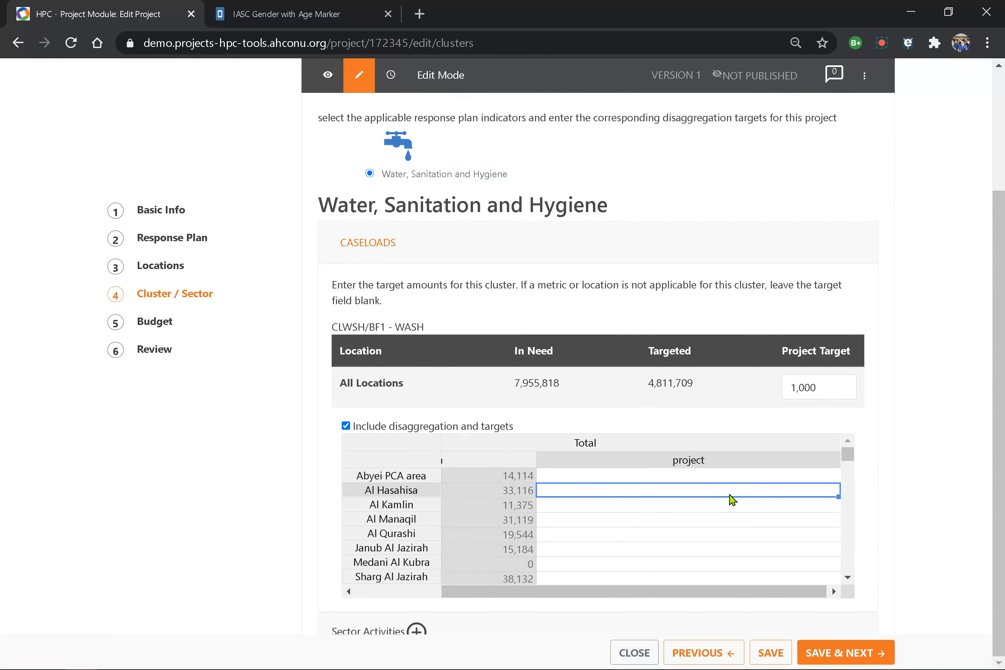
type("500")
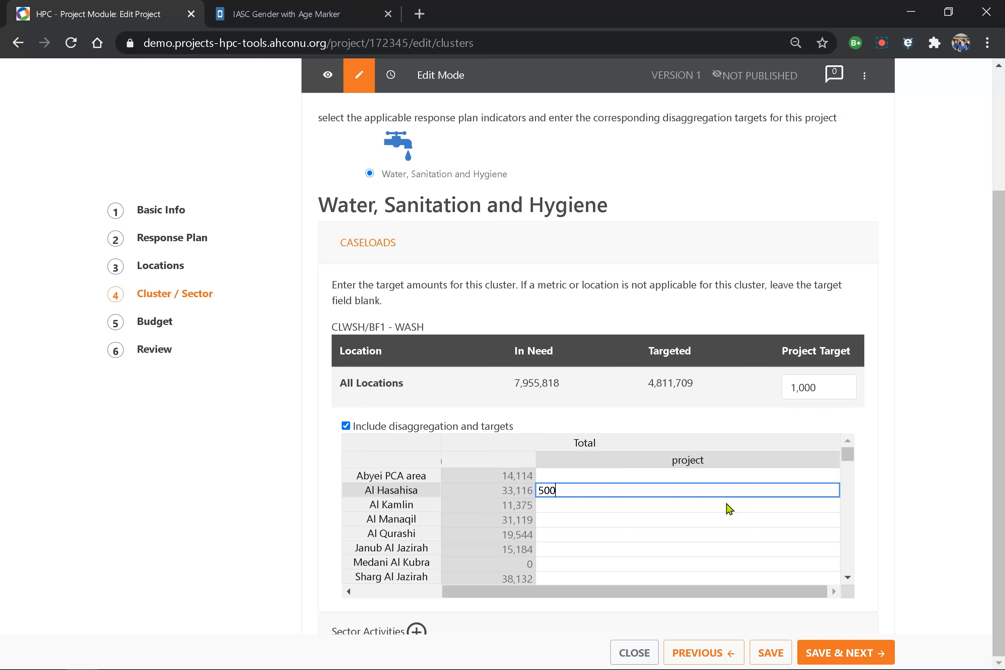
left_click(726, 506)
type("500")
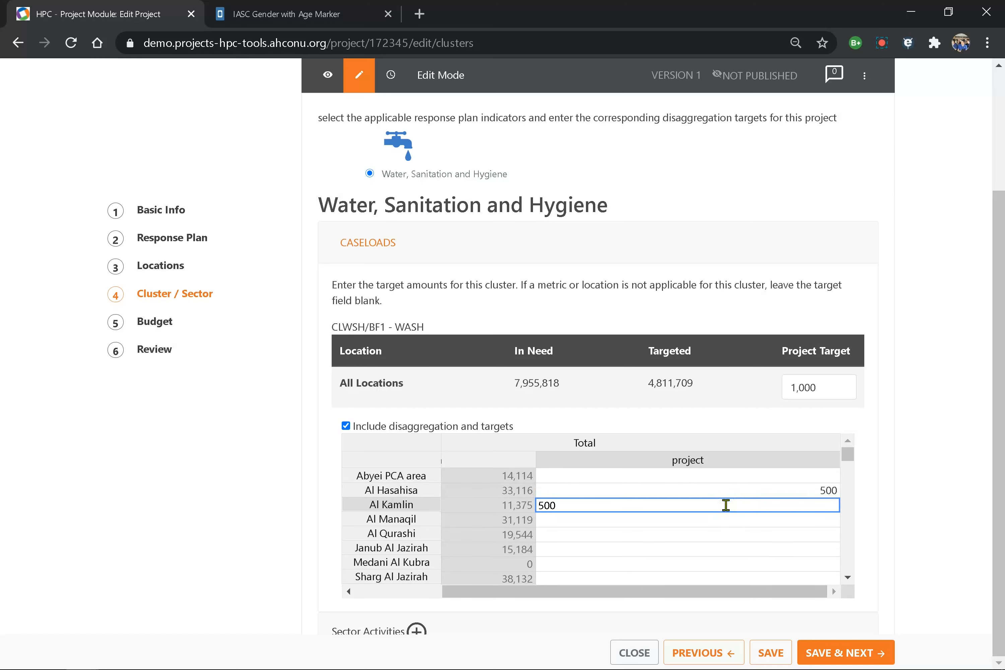
left_click(723, 526)
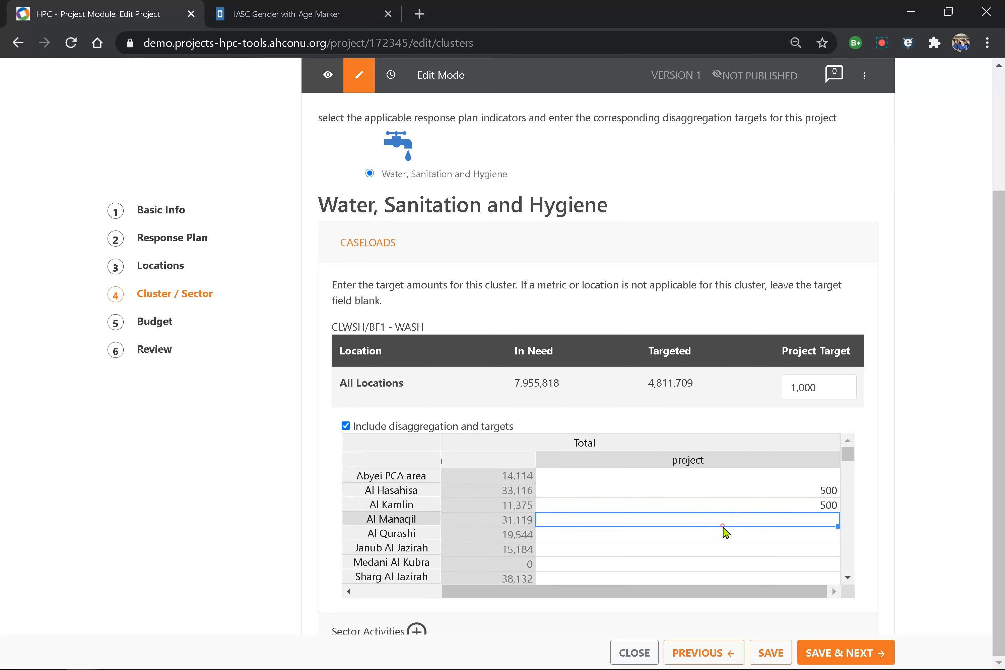
scroll(723, 526, "down", 3)
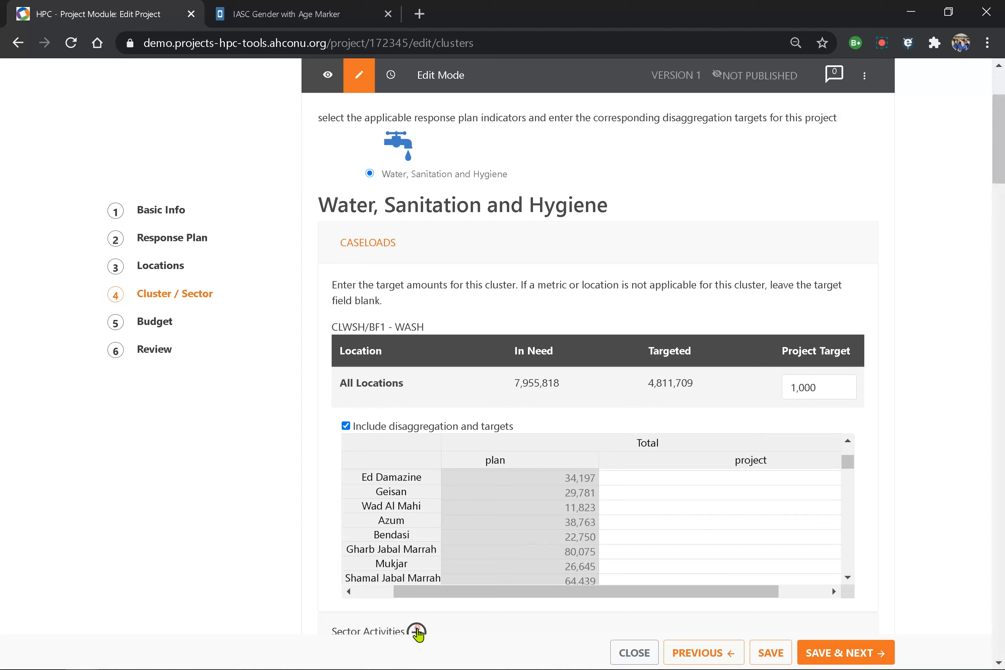
scroll(418, 632, "down", 5)
- Include activity CL9/CA1 and indicator 1.1 hand pumps with target 10, disaggregated by location
scroll(417, 628, "down", 4)
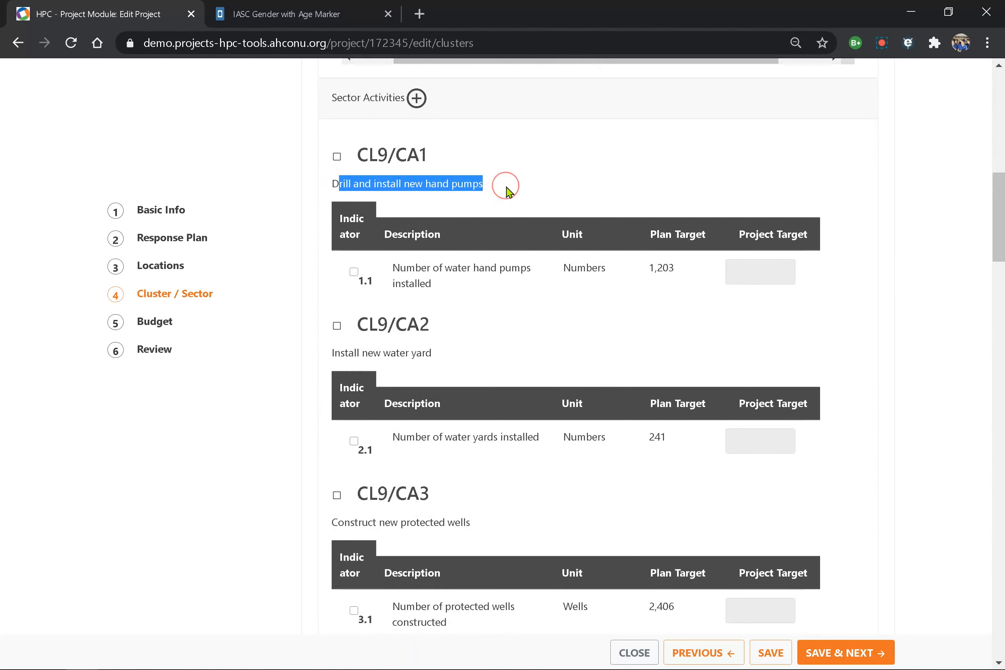
left_click(337, 158)
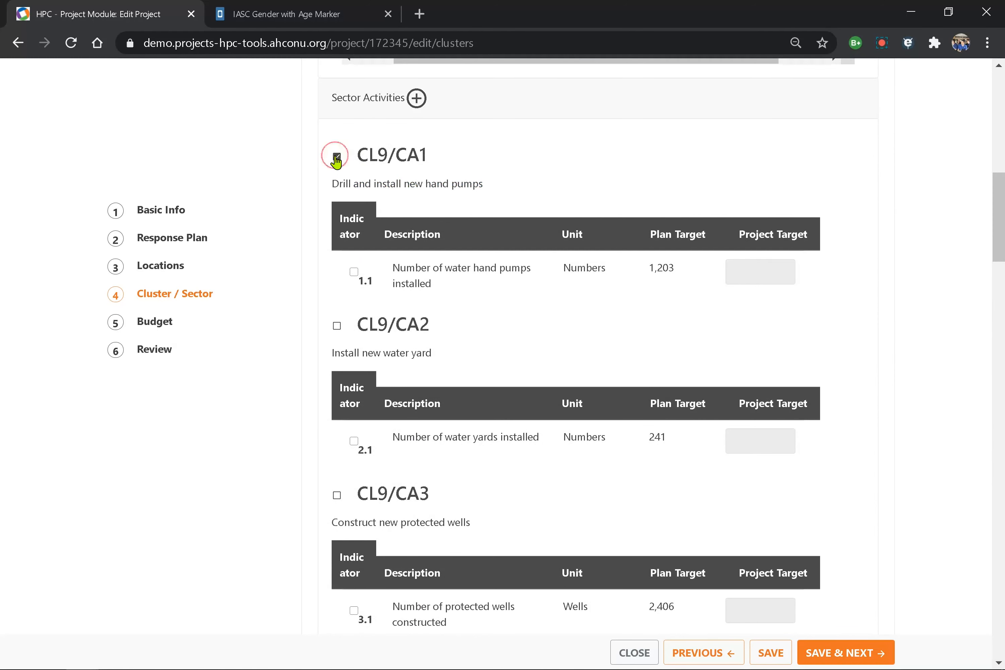
left_click(355, 272)
left_click(753, 272)
type("10")
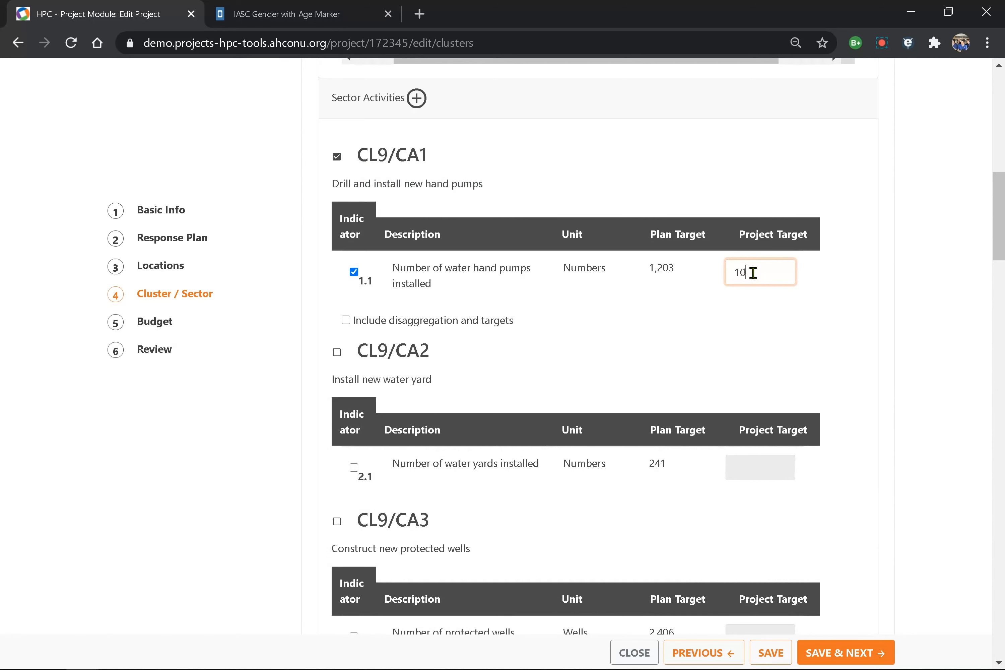
left_click(345, 320)
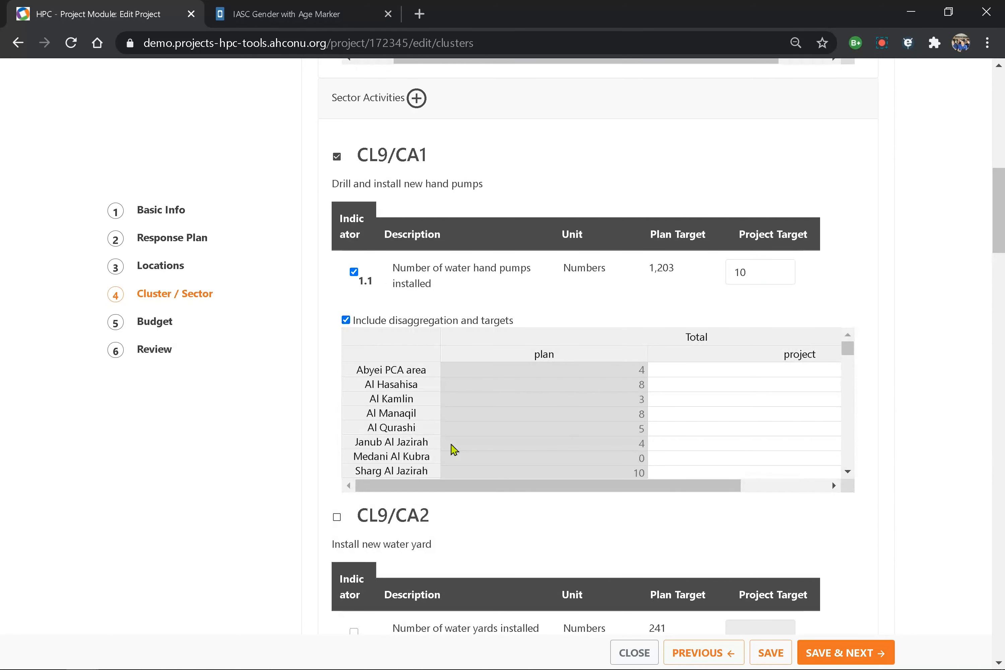
- Give the hand pumps indicator targets of 5 for Al Hasahisa and 3 for Al Kamlin
left_click(688, 386)
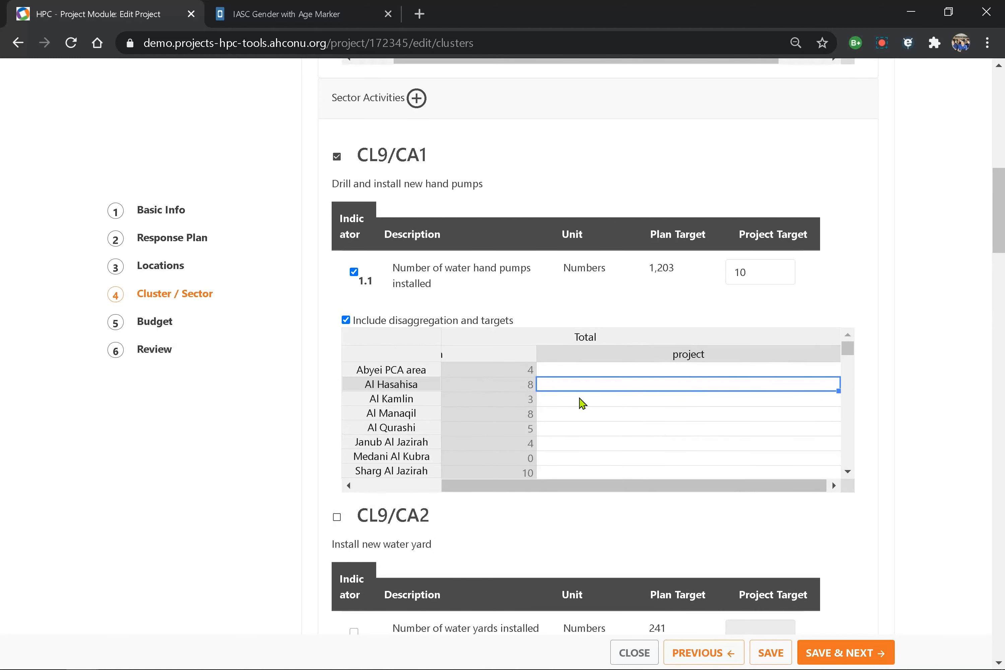
type("5")
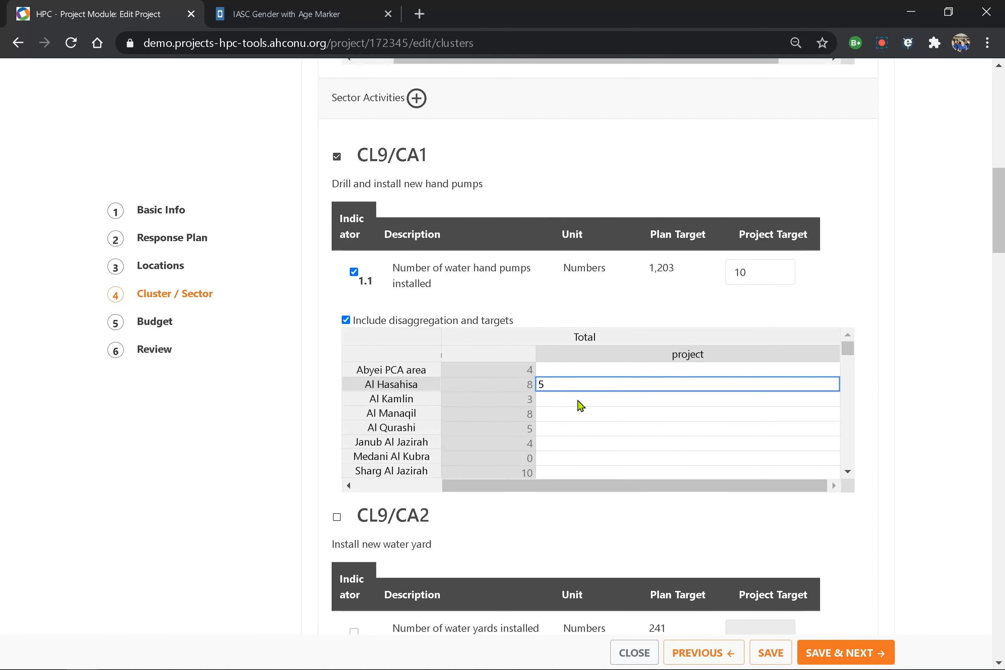
left_click(653, 404)
left_click(653, 403)
type("3")
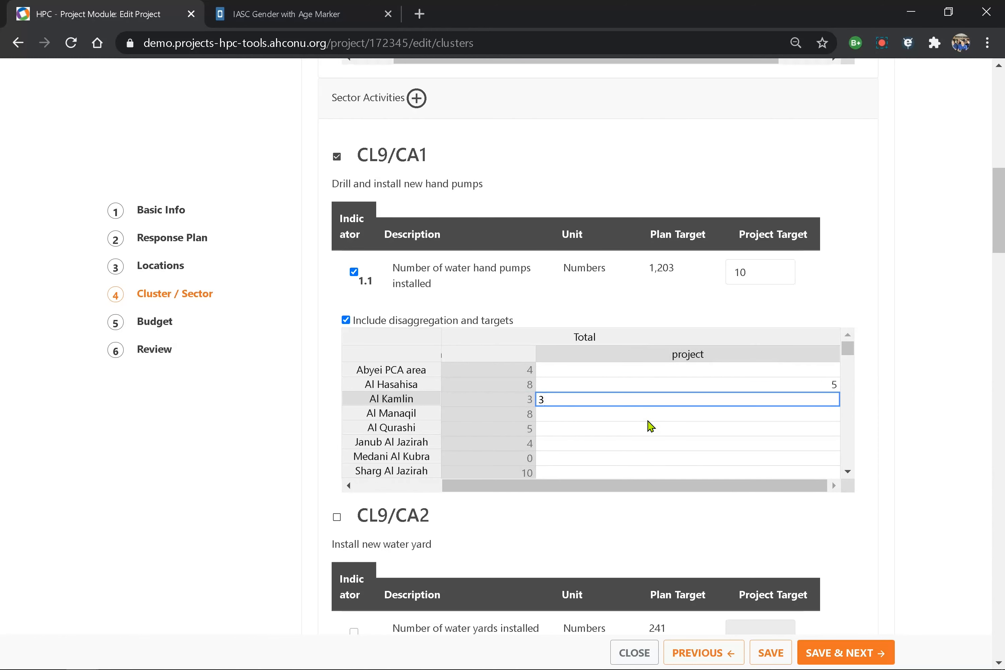
left_click(652, 414)
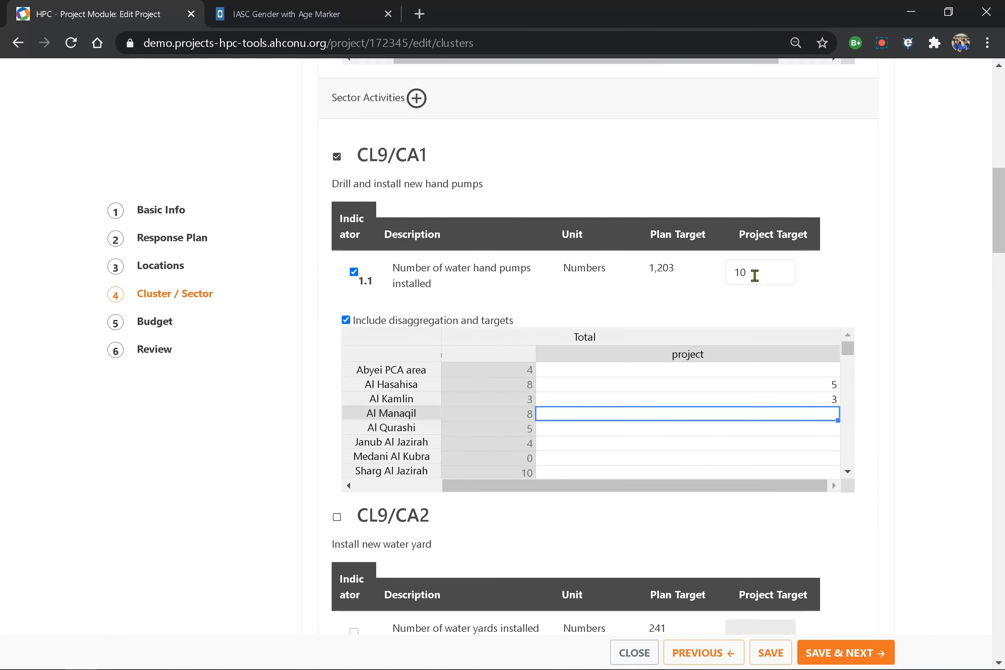
- Change the hand pumps indicator's project target from 10 to 8
left_click(741, 272)
double_click(742, 272)
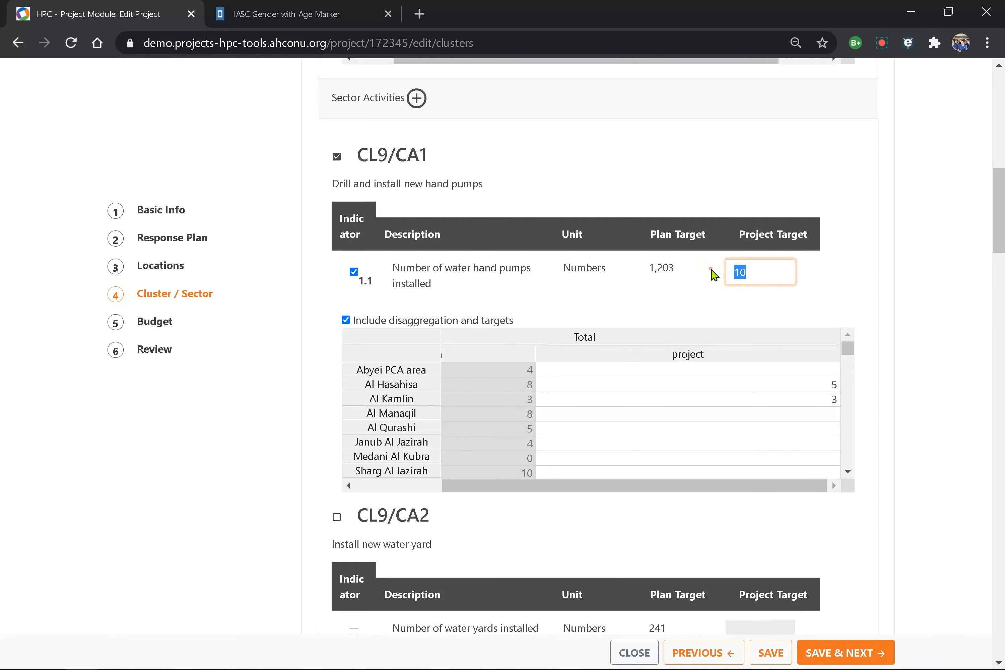
type("8")
left_click_drag(1000, 245, 1001, 623)
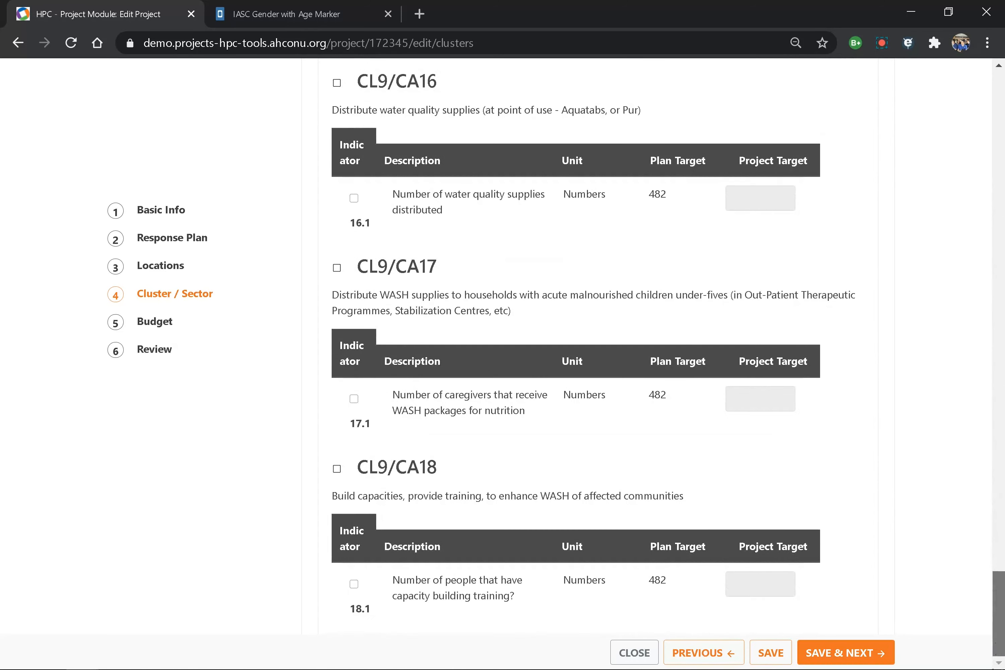
- Save the clusters, enter a 200,000 USD project cost on Budget, and tick the FTS acknowledgement
left_click(838, 660)
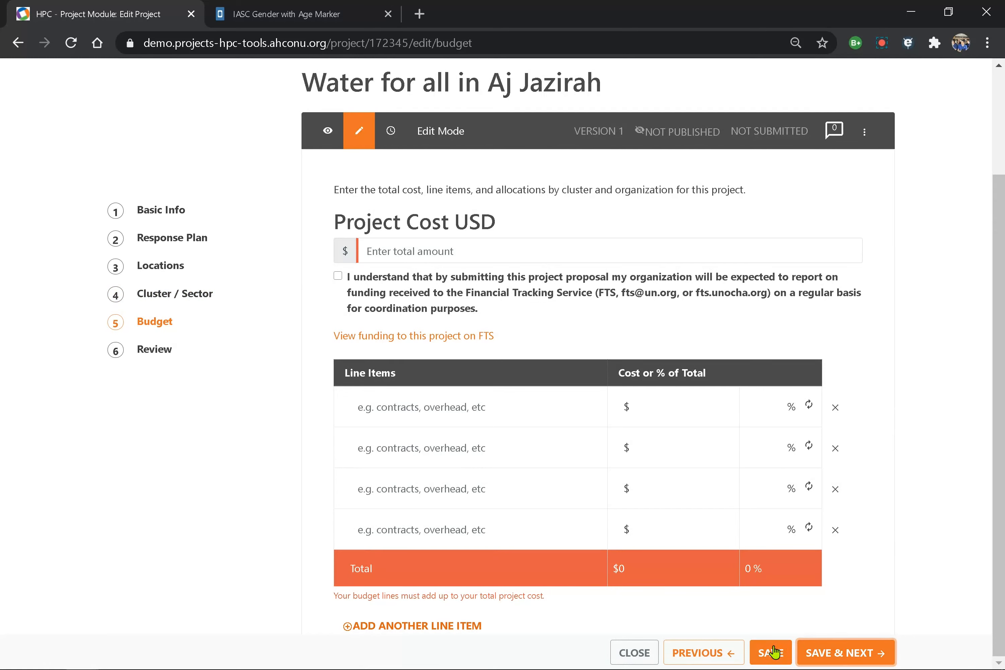
left_click(401, 251)
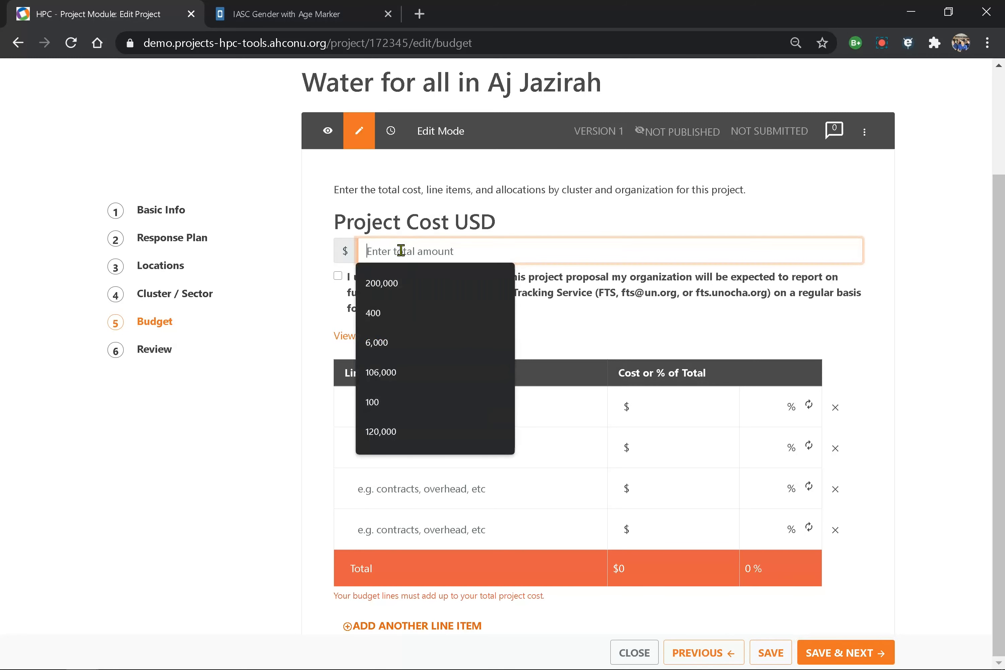
left_click(393, 284)
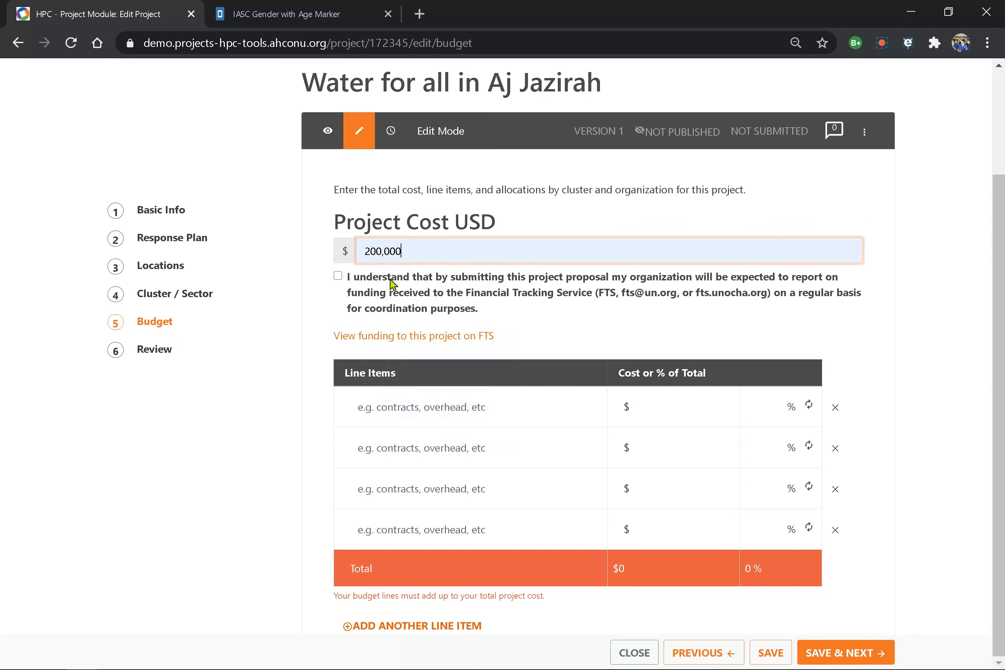
left_click(341, 278)
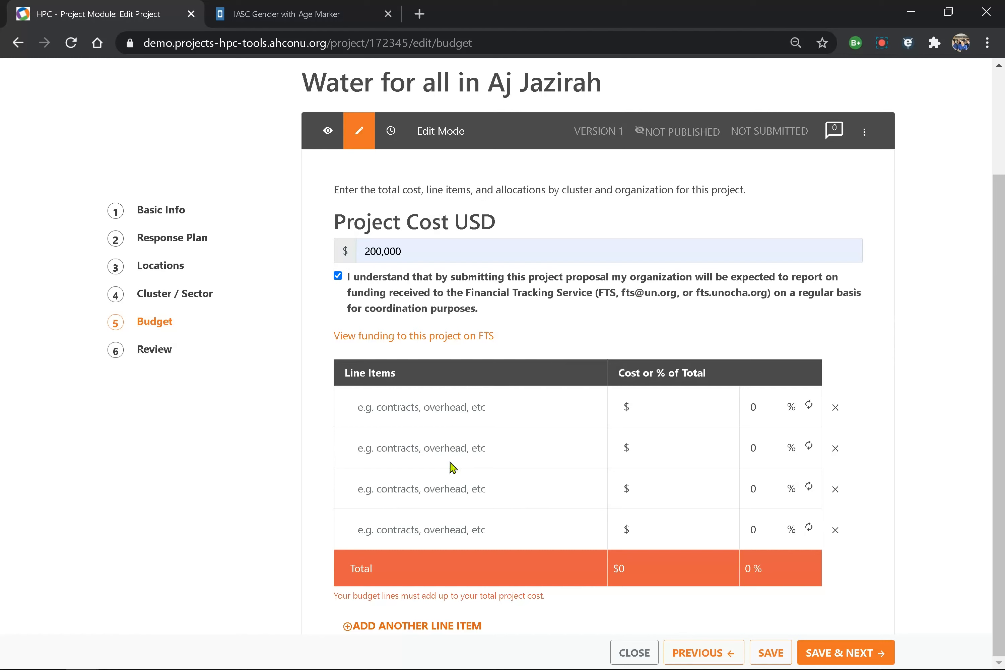
left_click(401, 409)
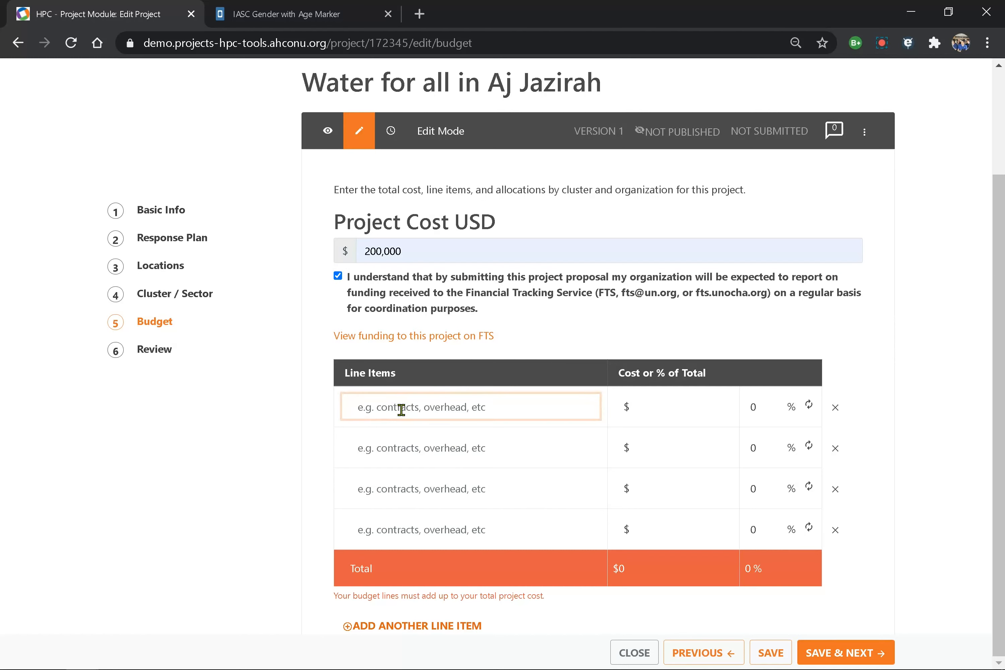
- Add the 'installation of handpumps' line item costing 150,000
type("install")
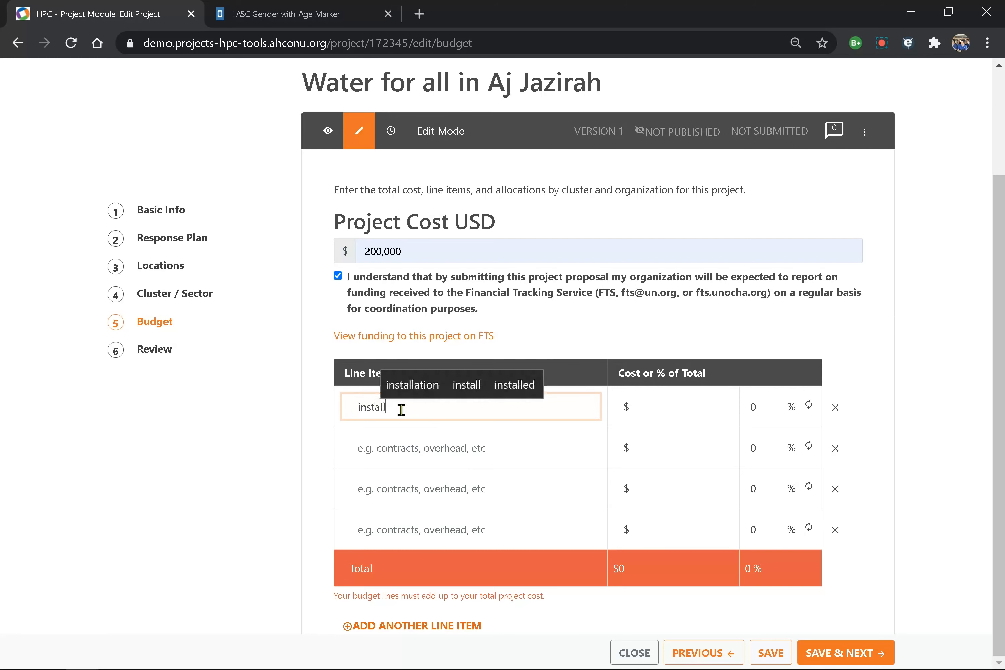
type("ation of ;hand")
key("BackSpace")
key("BackSpace")
key("BackSpace")
type("handpu")
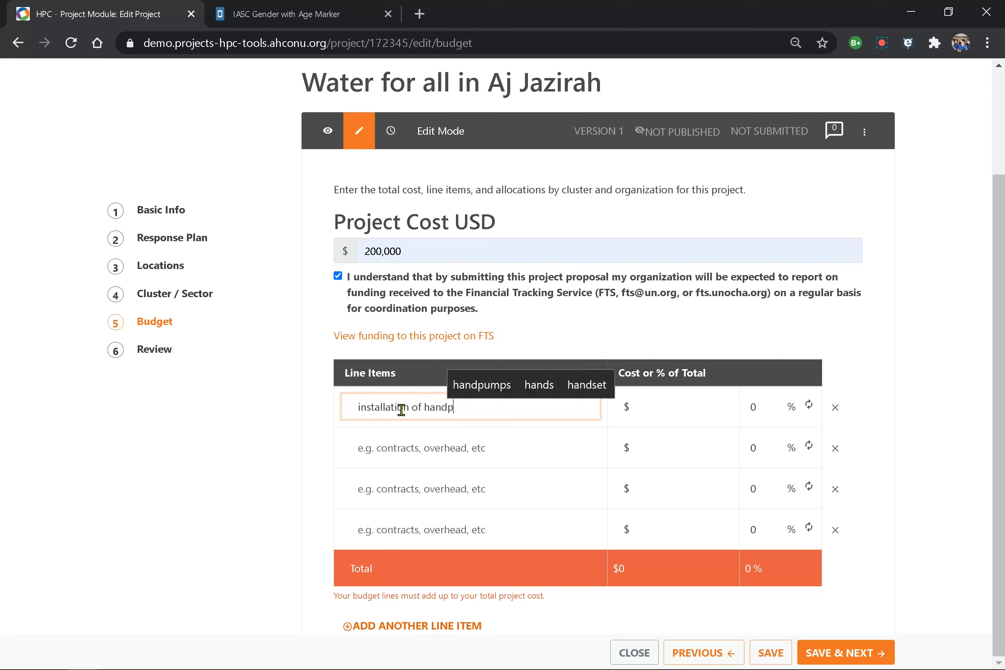
key("Up")
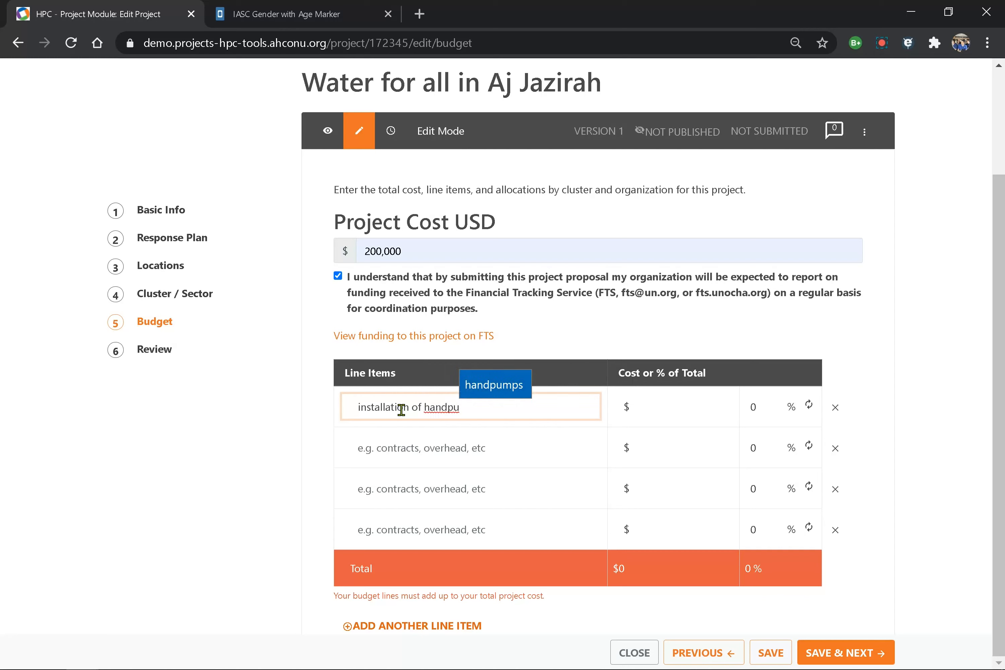
key("Return")
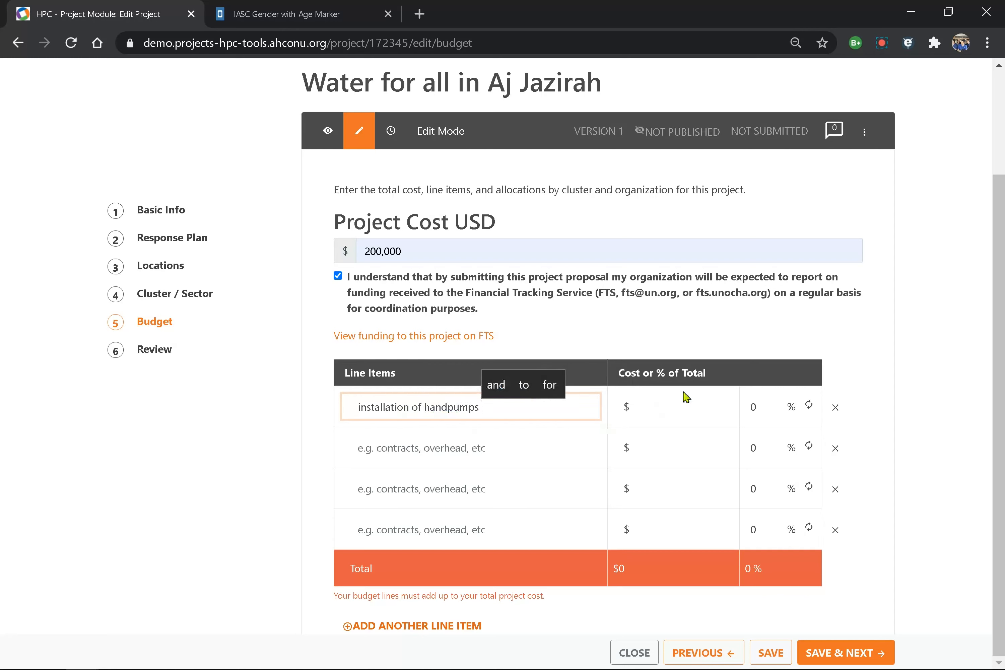
left_click(674, 404)
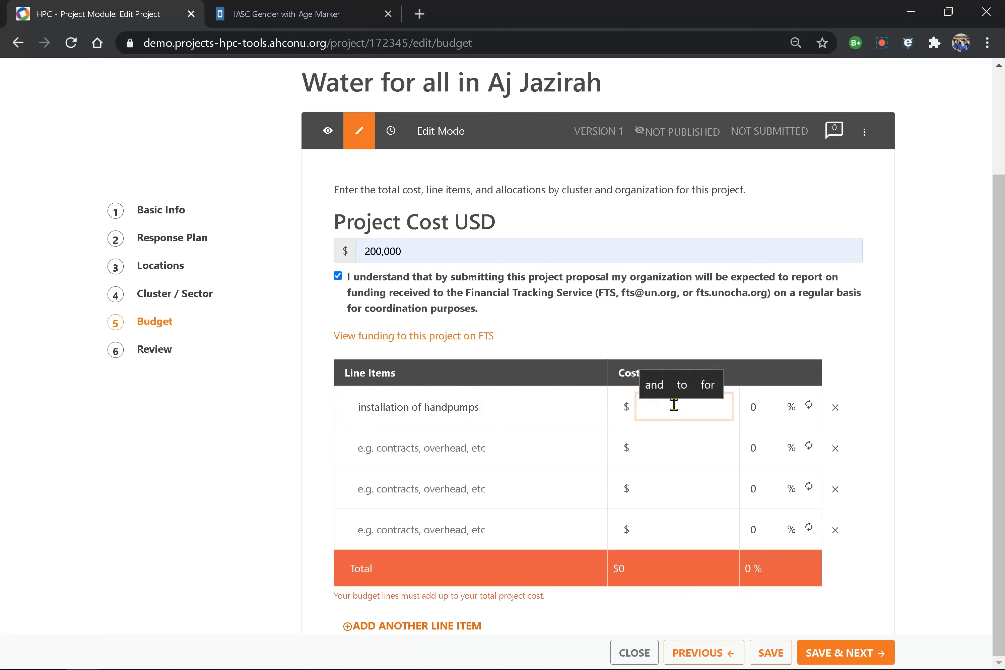
type("150,000")
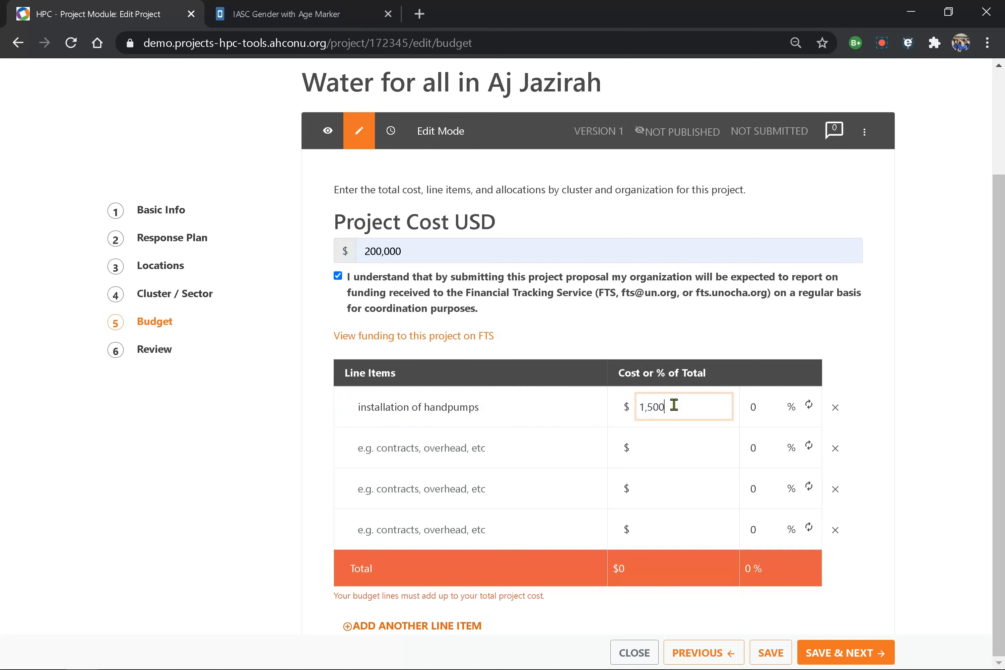
- Add two more line items costing 25,000 each so the total reaches 100%
left_click(452, 453)
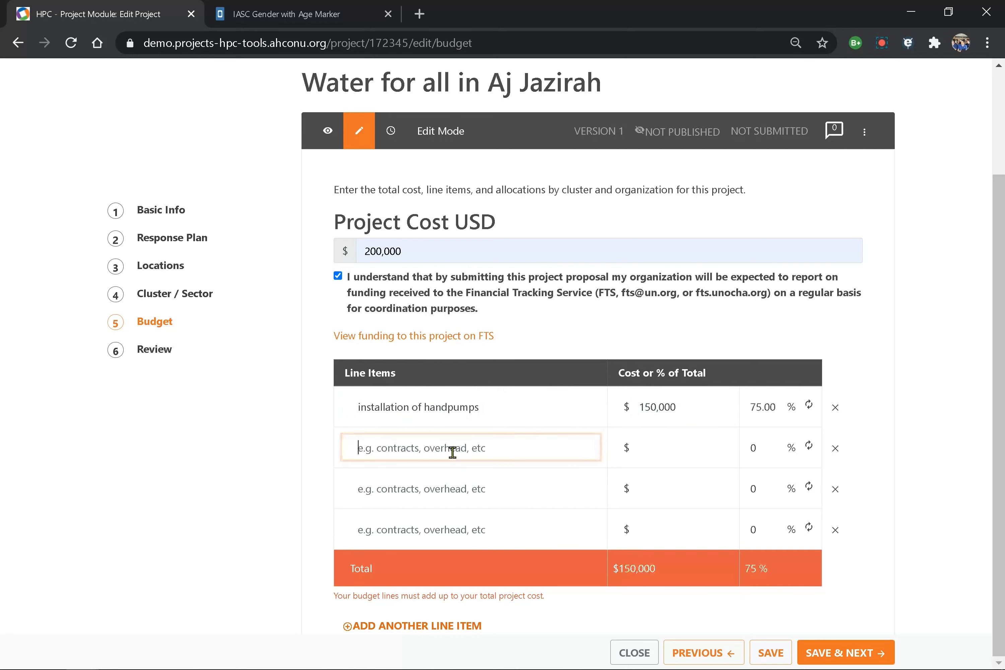
type("asdfaf")
left_click(426, 490)
type("asdfasdfa")
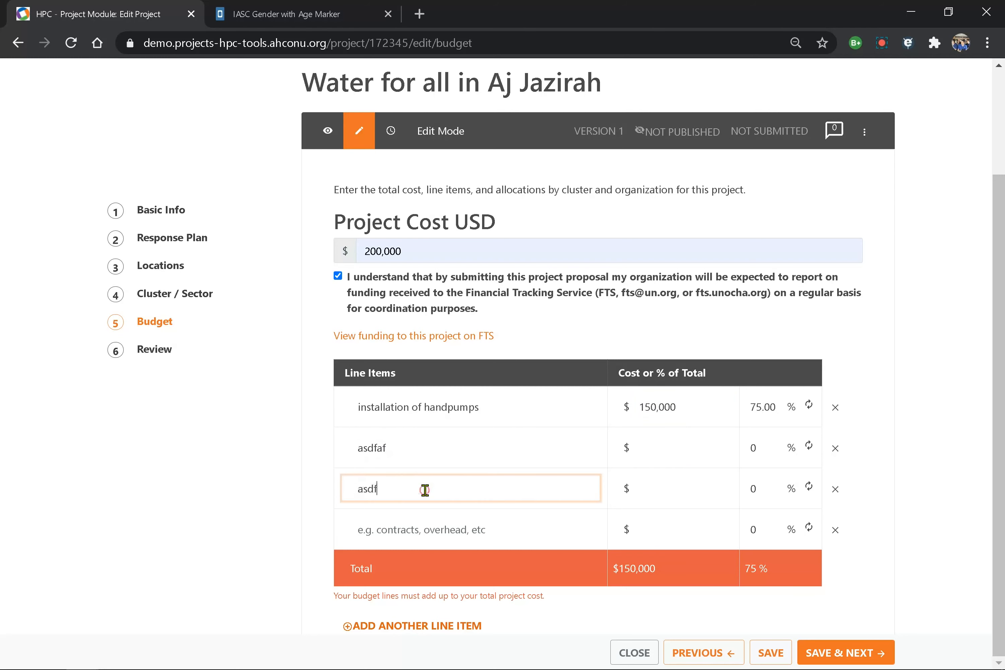
left_click(650, 447)
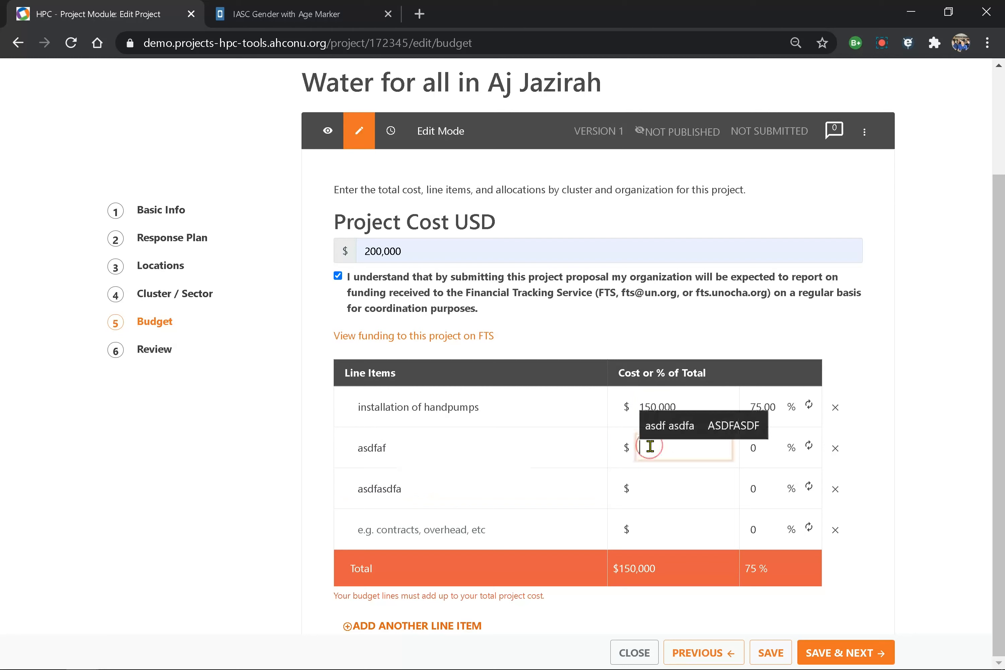
type("2000")
type("0")
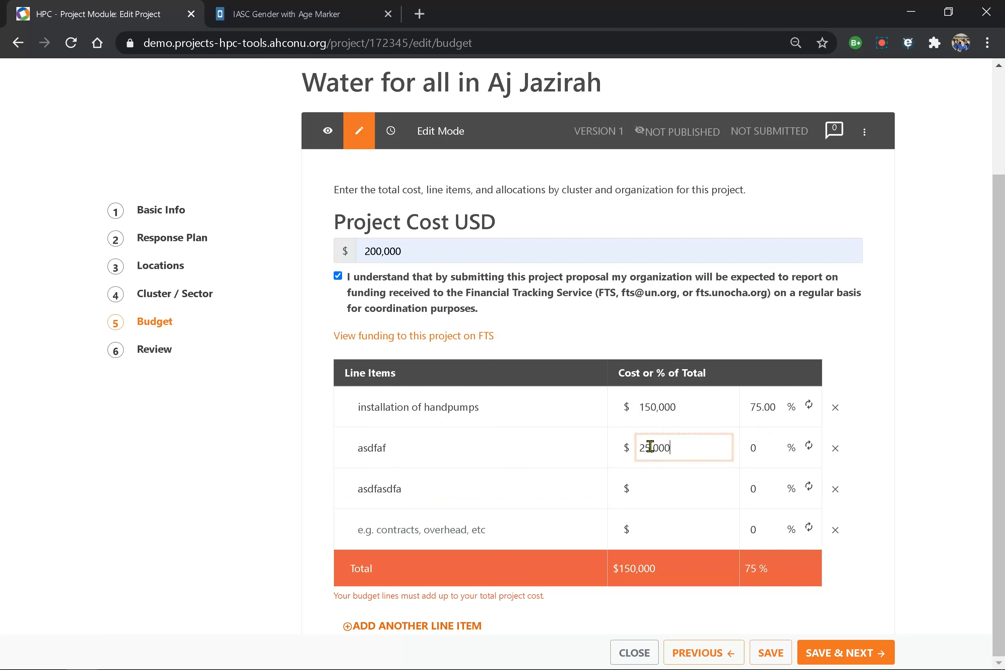
type("2500")
key("BackSpace")
key("BackSpace")
key("BackSpace")
key("BackSpace")
key("BackSpace")
key("BackSpace")
type("00")
key("Tab")
key("Tab")
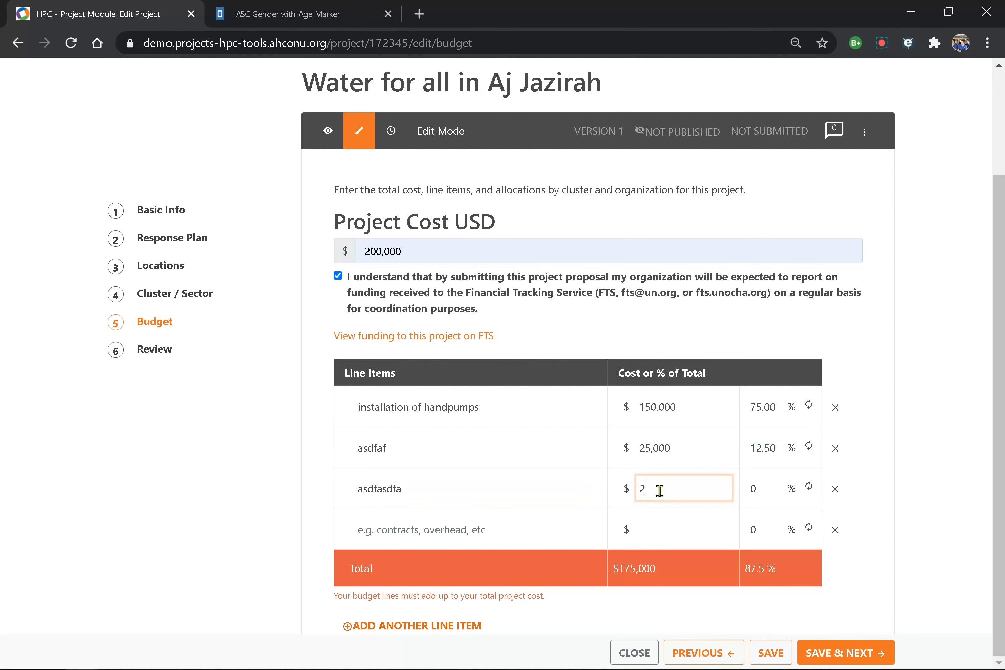
type("25,000")
key("Tab")
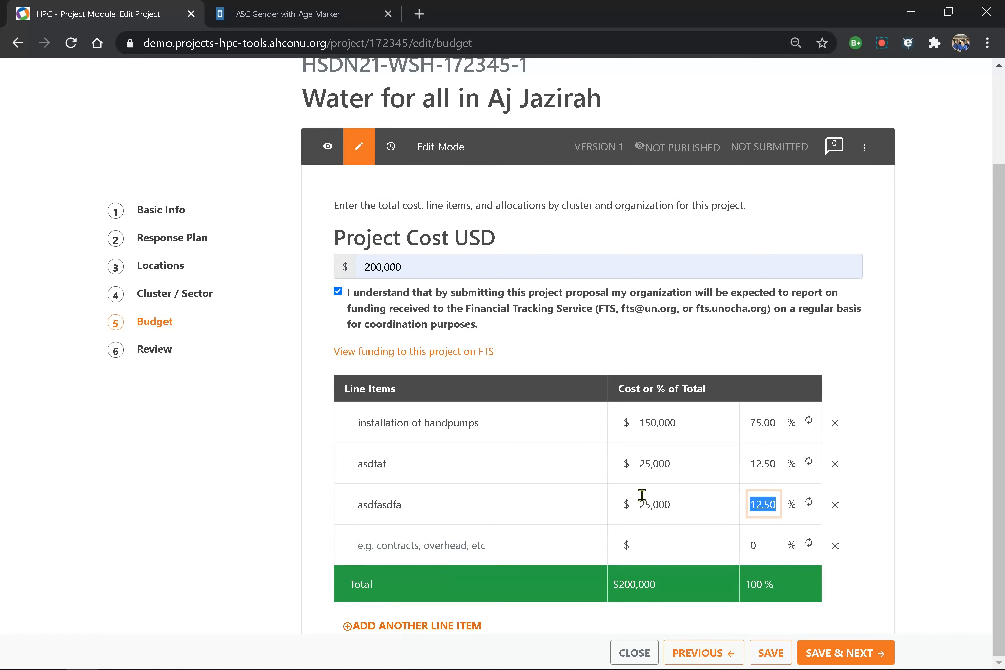
left_click_drag(670, 422, 670, 487)
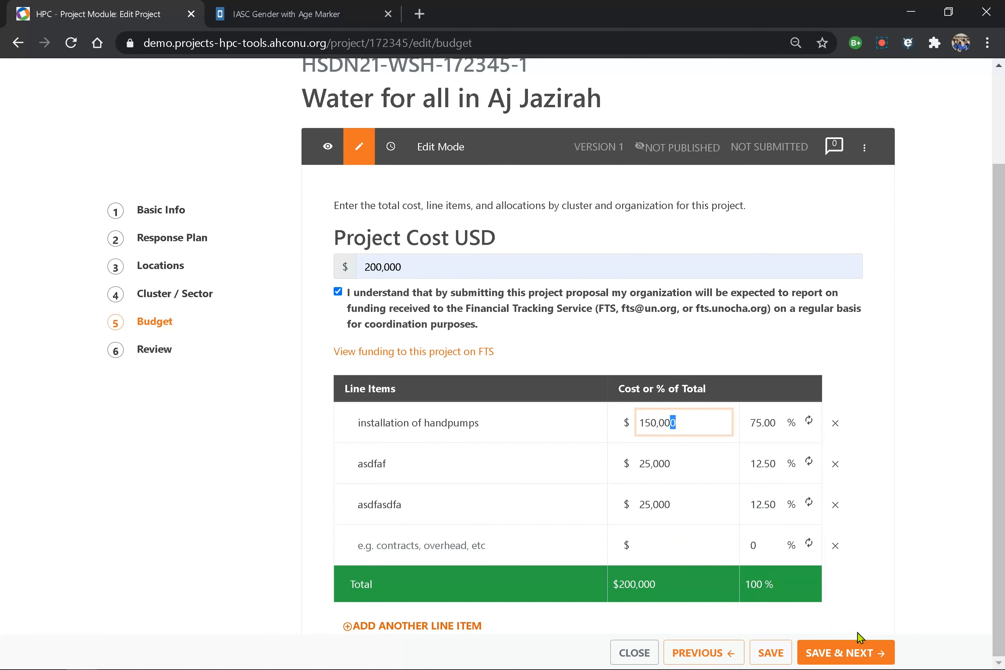
- Save the budget, check the Review summary with Aj Jazirah locations and $200,000, and submit for review
left_click(849, 655)
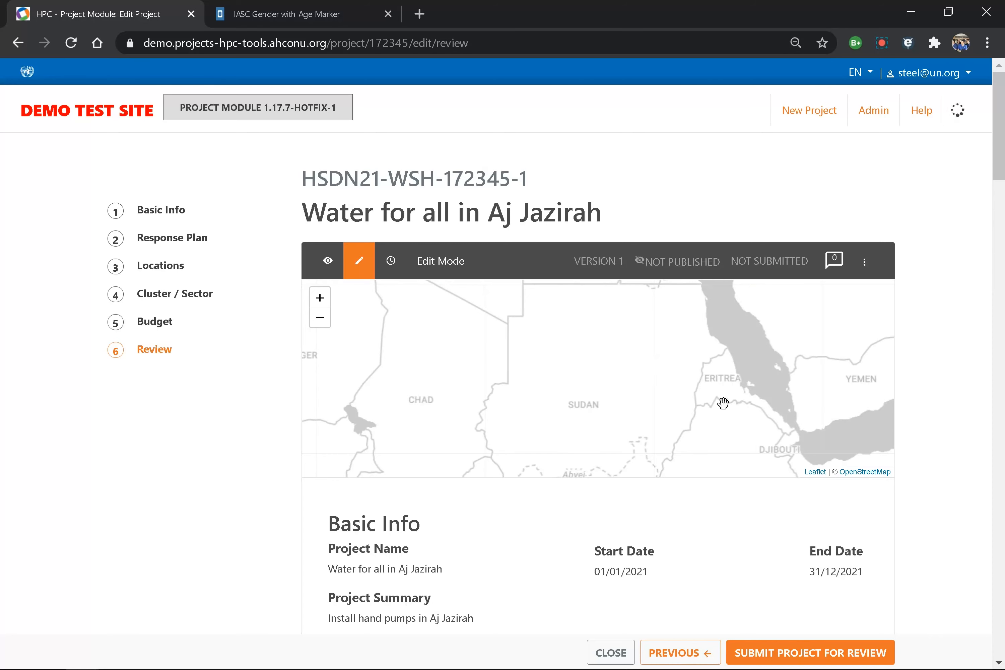
scroll(843, 475, "down", 1)
scroll(844, 477, "down", 2)
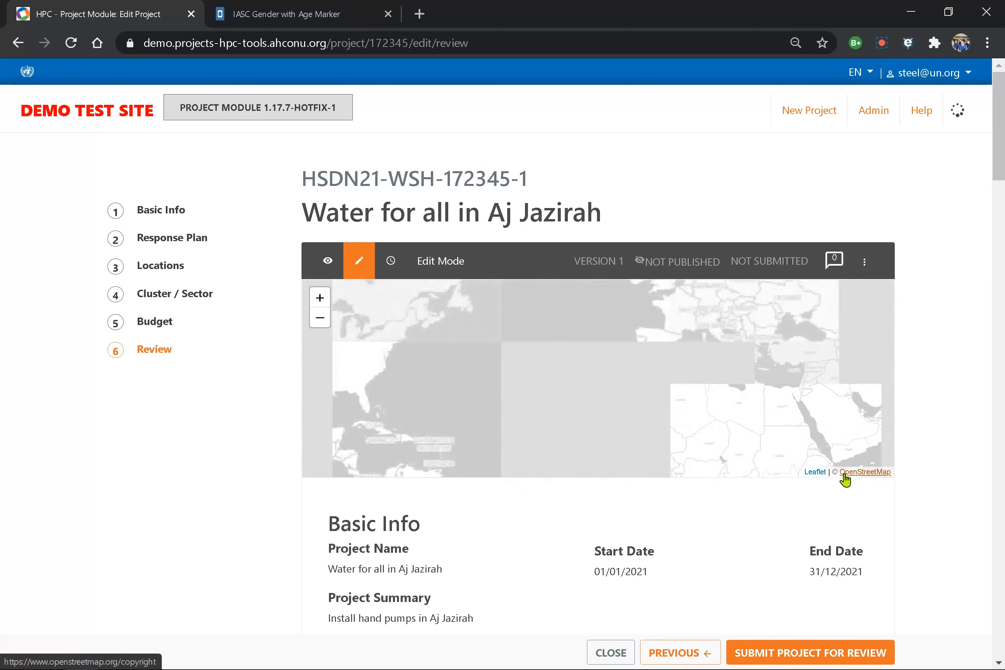
left_click_drag(738, 455, 688, 419)
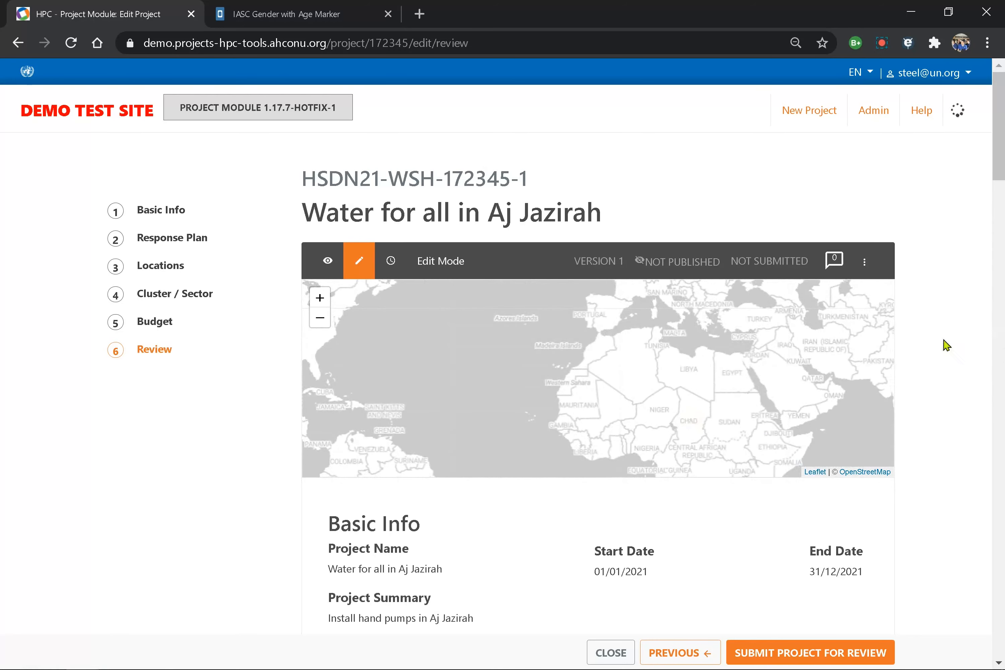
left_click_drag(995, 158, 1002, 603)
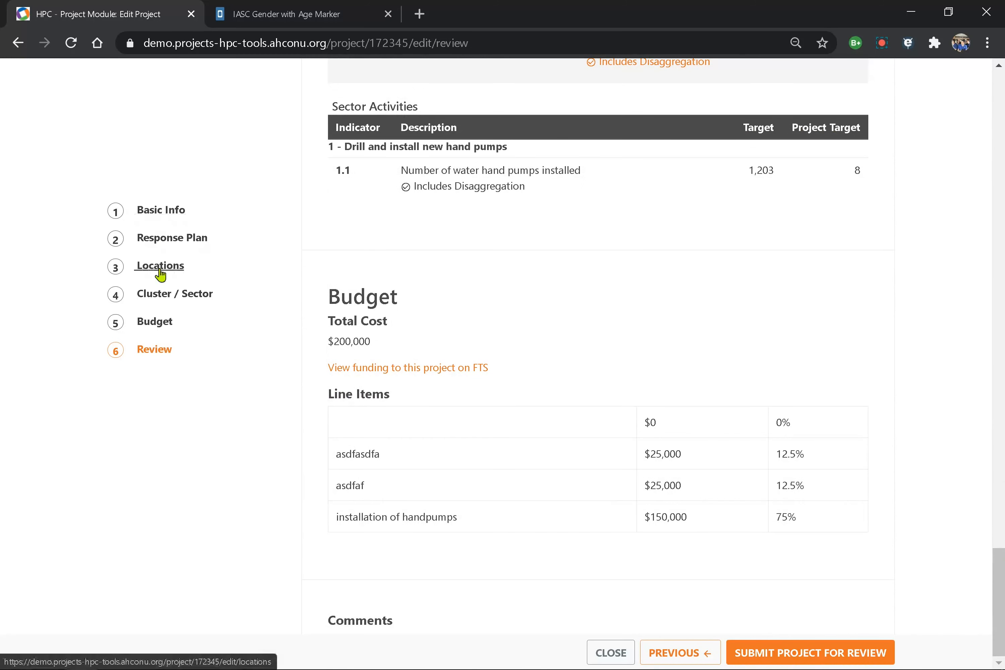
left_click(804, 655)
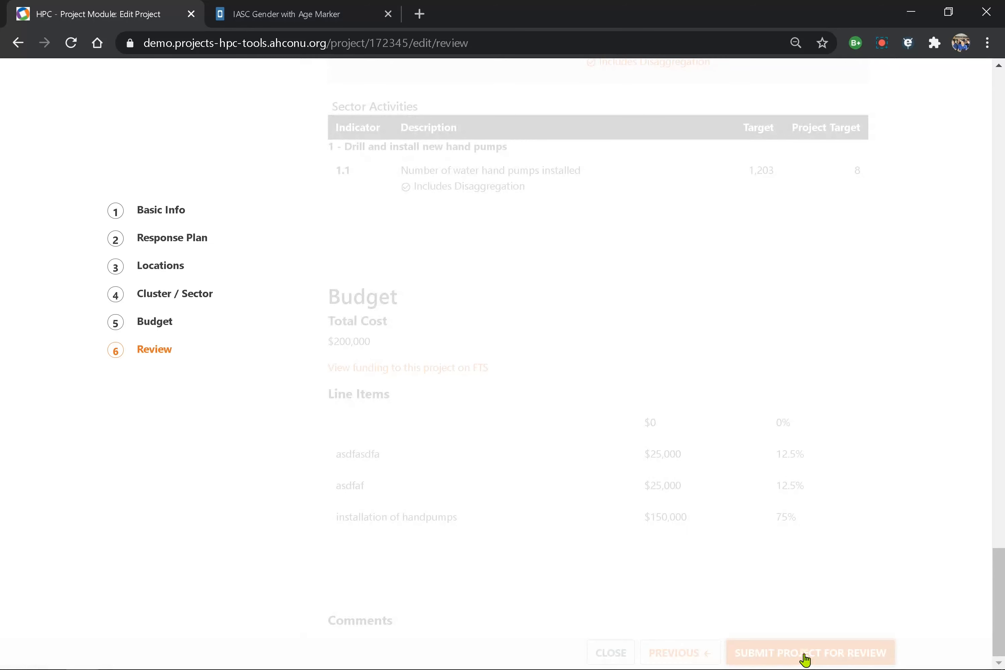